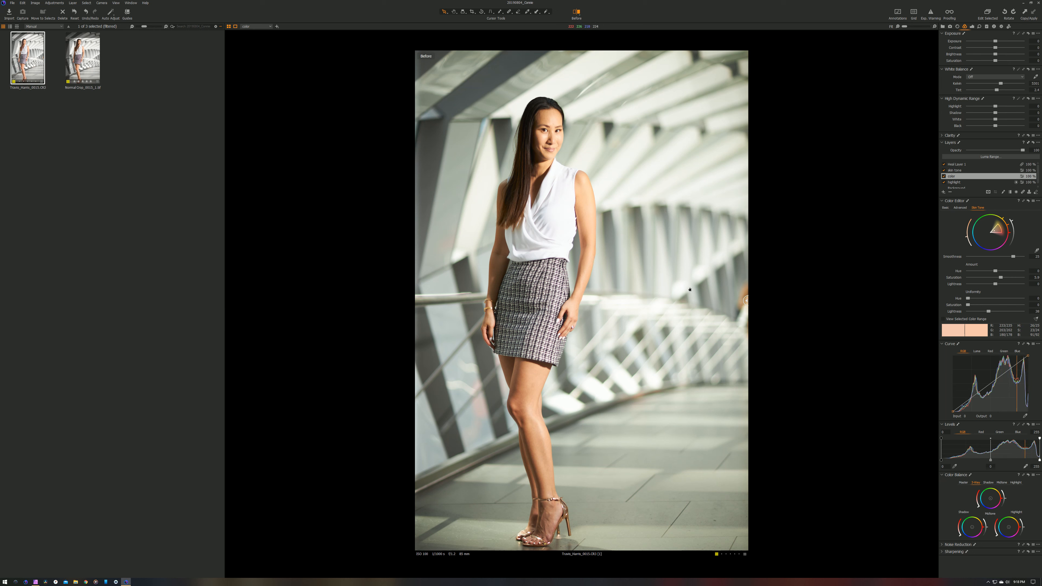
- Compare the before and after states of the raw photo and view it side by side with its cropped version
left_click_drag(746, 302, 410, 299)
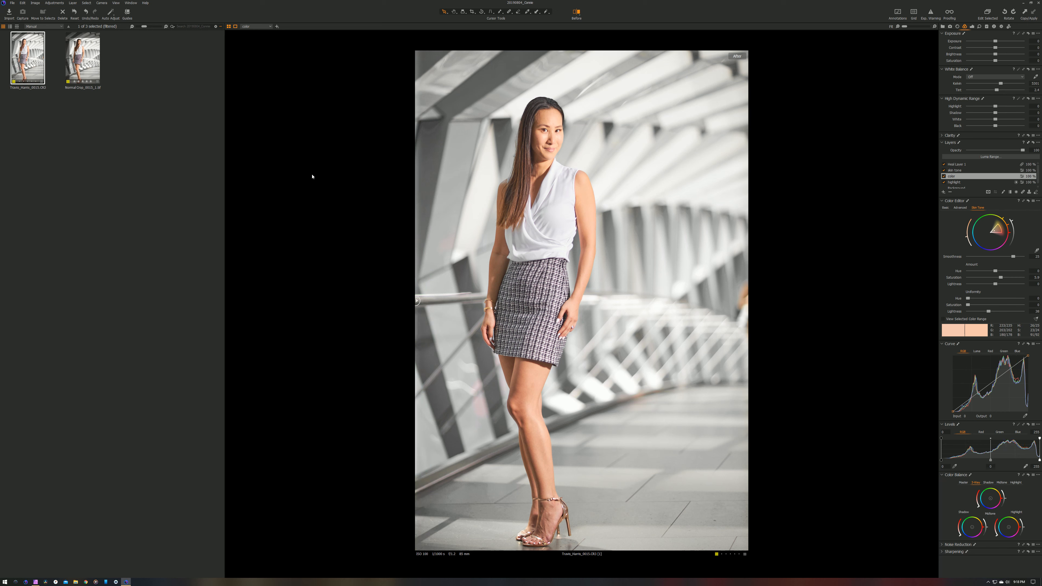
left_click(85, 64, "ctrl")
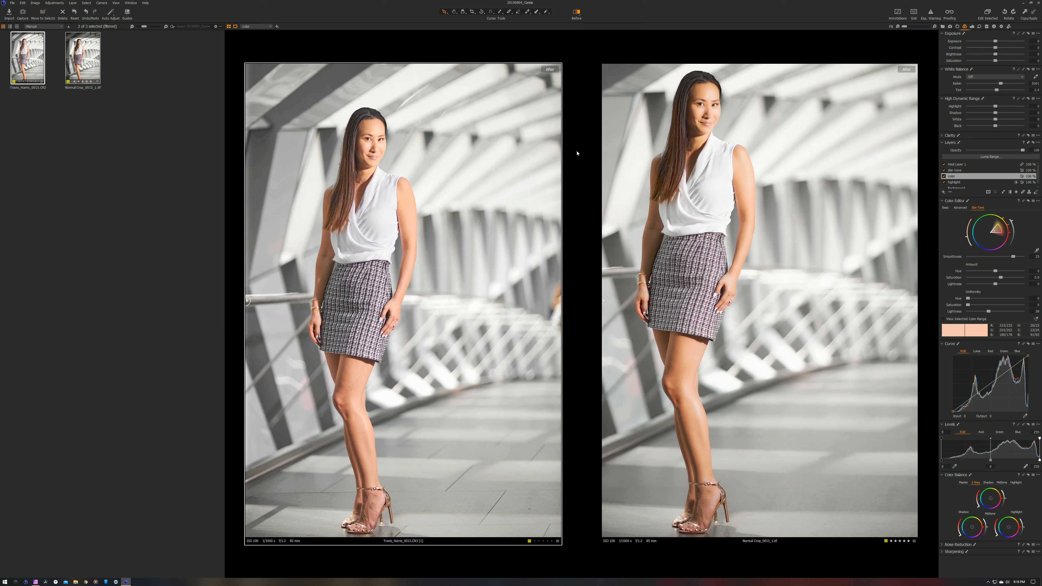
key("y")
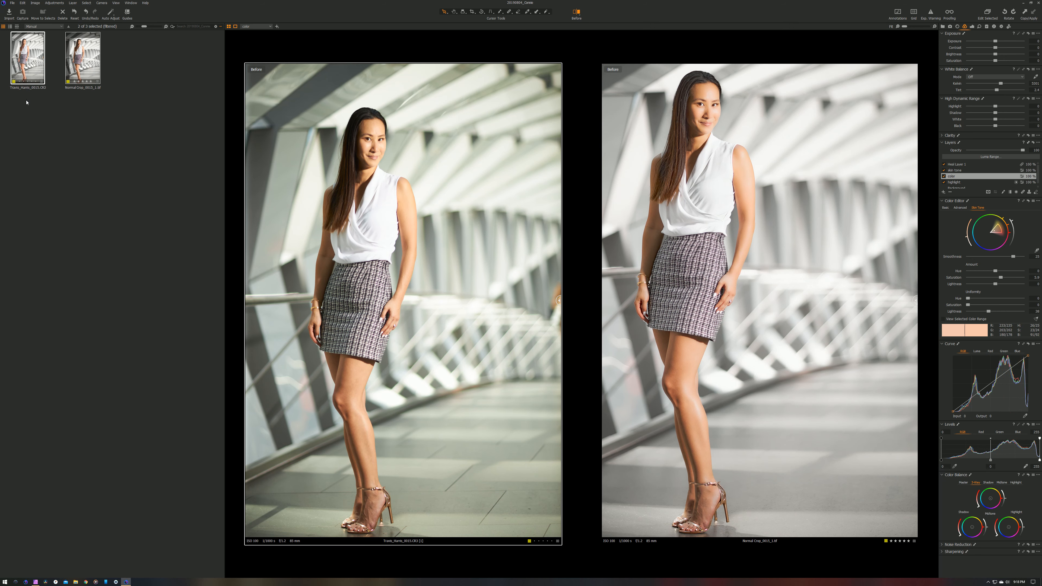
key("Delete")
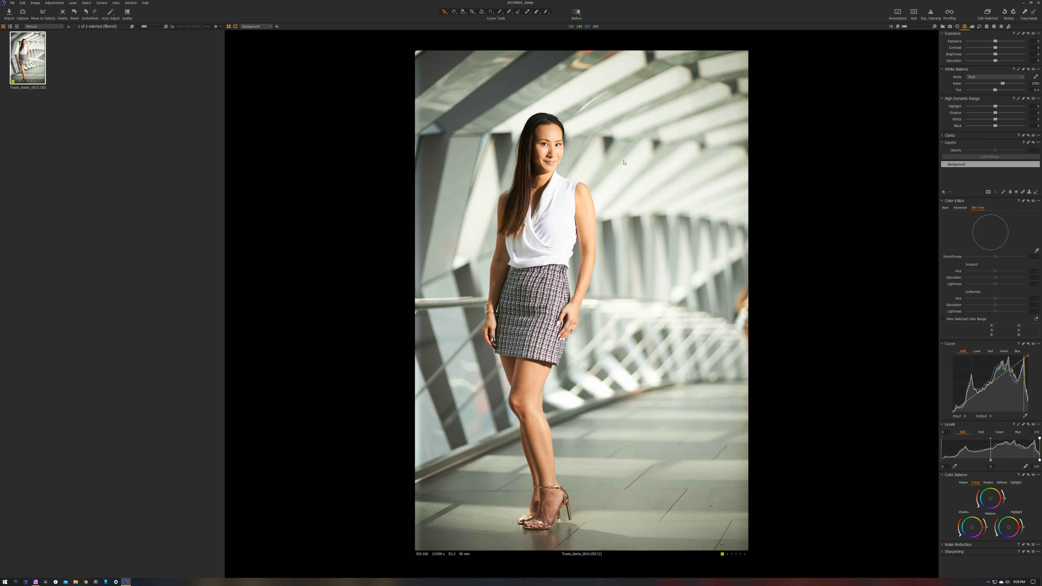
- Check the unedited photo for blown-out areas using the exposure warning overlay
left_click(930, 15)
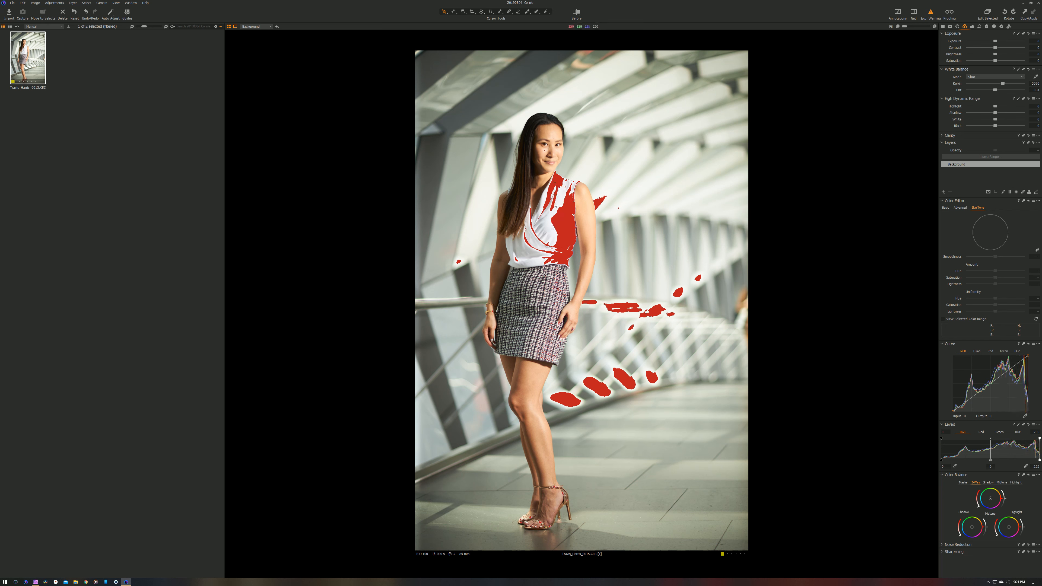
left_click(936, 15)
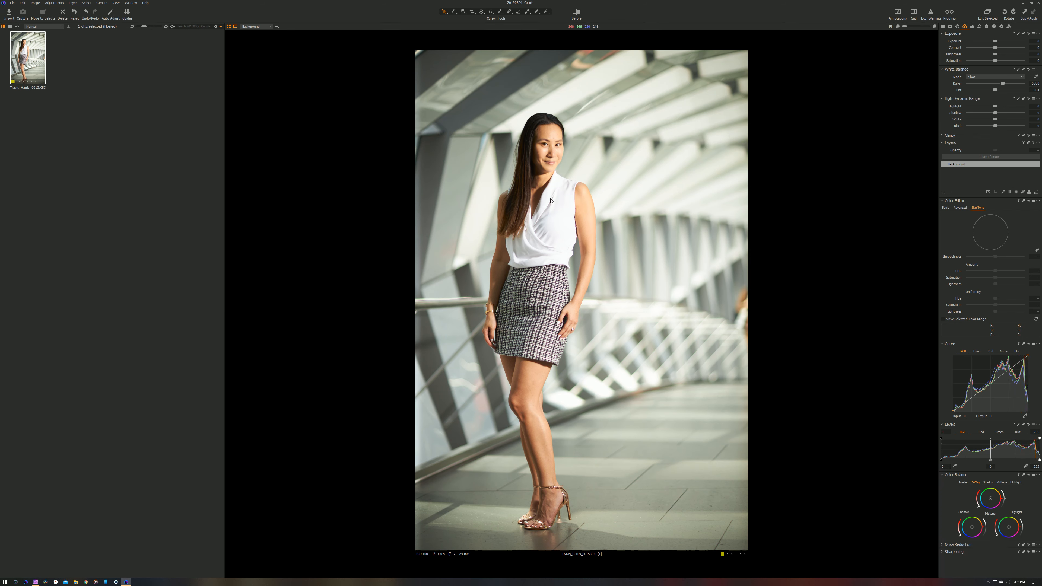
- Try reducing the overall Exposure and then the Highlight value on the Background layer, resetting each one
scroll(551, 200, "up", 3)
left_click_drag(518, 140, 524, 223)
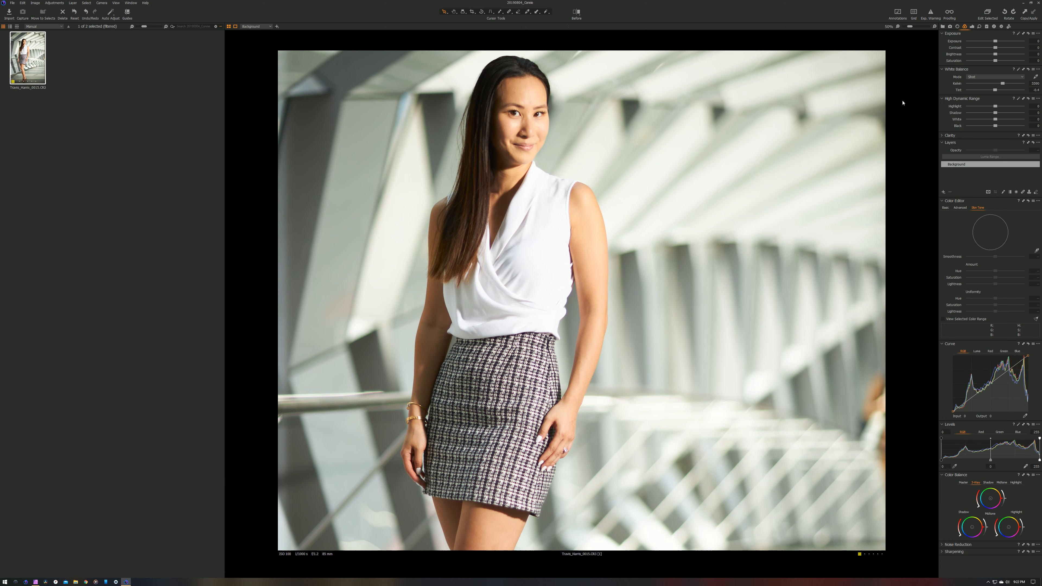
left_click_drag(995, 41, 990, 41)
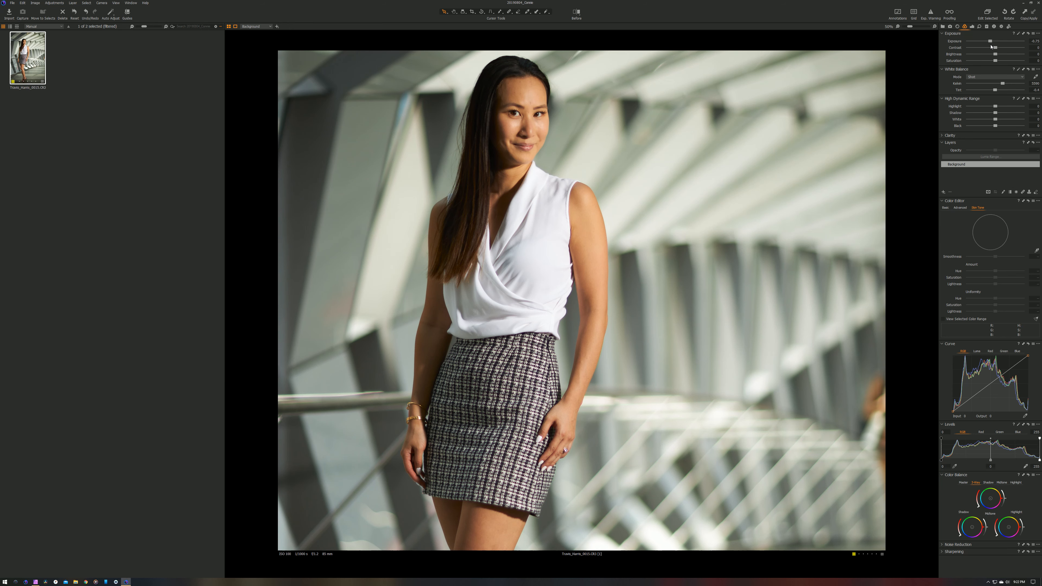
double_click(990, 41)
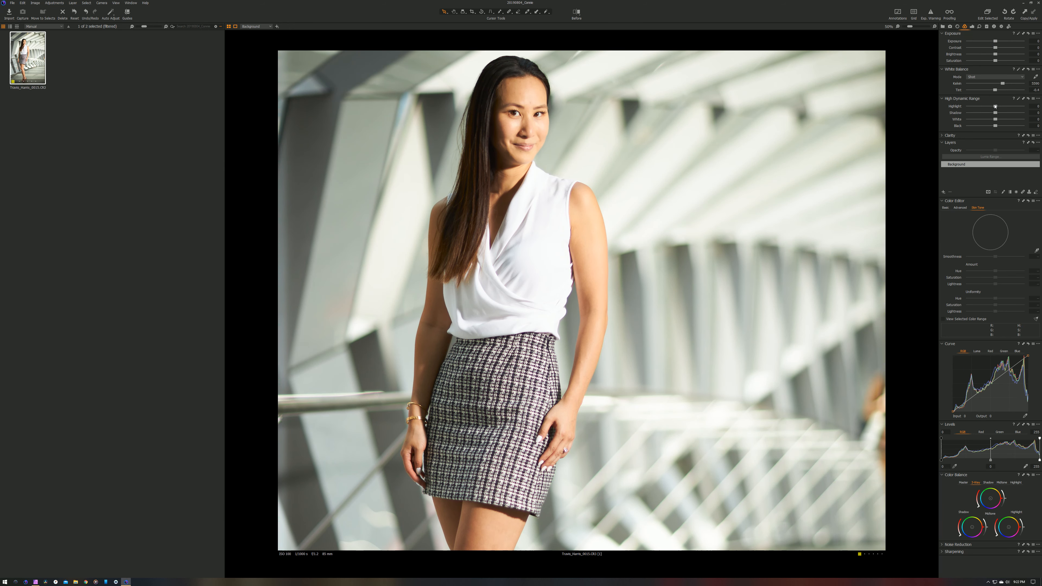
left_click_drag(994, 106, 978, 106)
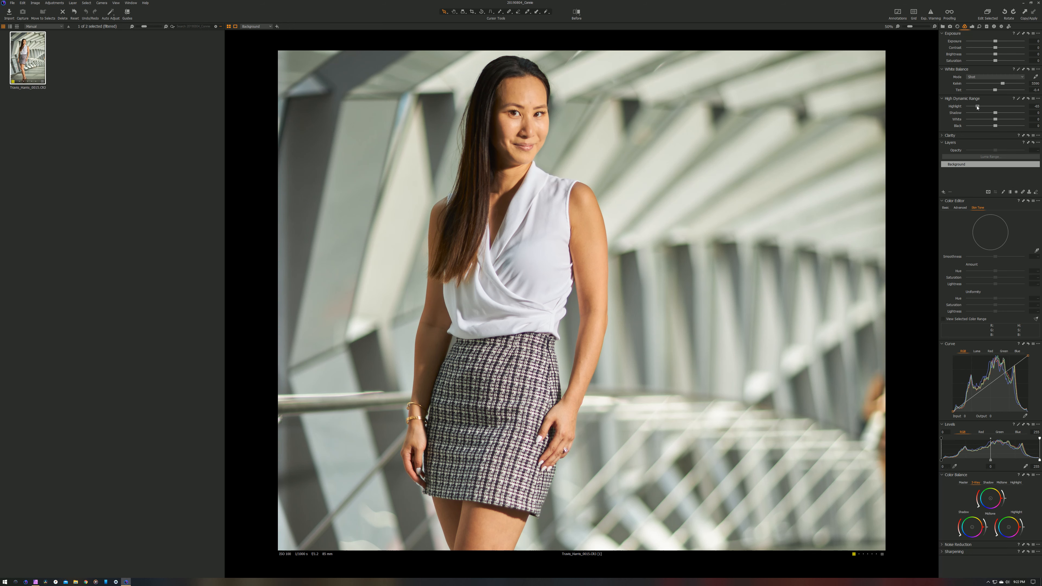
double_click(977, 106)
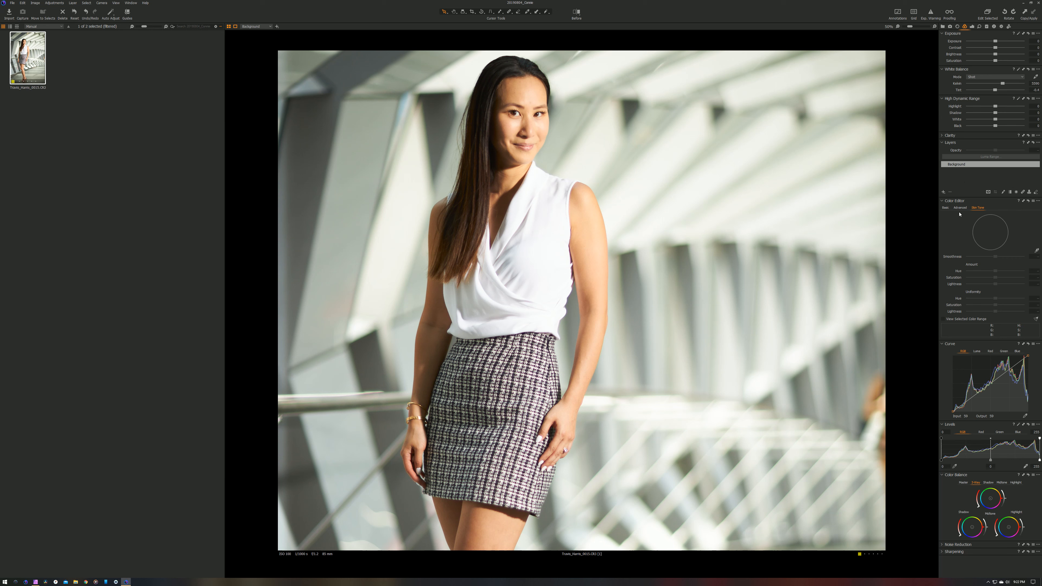
- Add a new adjustment layer above the Background and name it "highlight"
left_click(943, 191)
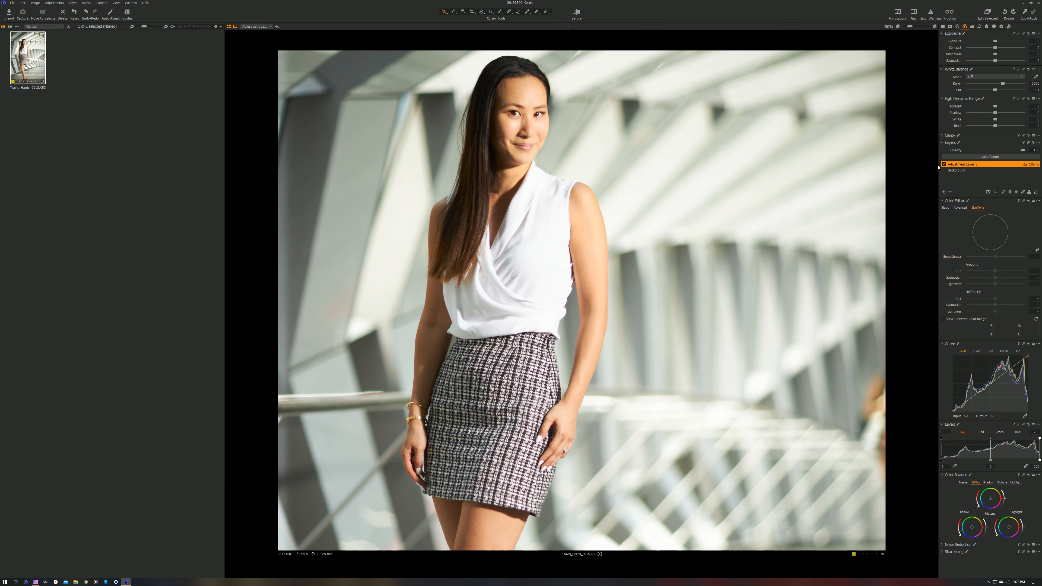
double_click(956, 164)
type("highlight")
key("Return")
- Brush a mask on the highlight layer over the woman's entire white blouse, including the part behind her hair
key("b")
mouse_move(541, 202)
left_mouse_down()
mouse_move(541, 227)
mouse_move(560, 221)
mouse_move(543, 191)
mouse_move(533, 193)
mouse_move(536, 174)
mouse_move(509, 238)
mouse_move(510, 266)
mouse_move(547, 251)
mouse_move(558, 279)
mouse_move(568, 255)
mouse_move(548, 324)
mouse_move(531, 306)
mouse_move(473, 320)
mouse_move(444, 304)
mouse_move(455, 328)
mouse_move(458, 268)
mouse_move(486, 283)
mouse_move(478, 230)
mouse_move(505, 288)
mouse_move(526, 273)
mouse_move(514, 196)
mouse_move(562, 177)
mouse_move(555, 203)
left_mouse_up()
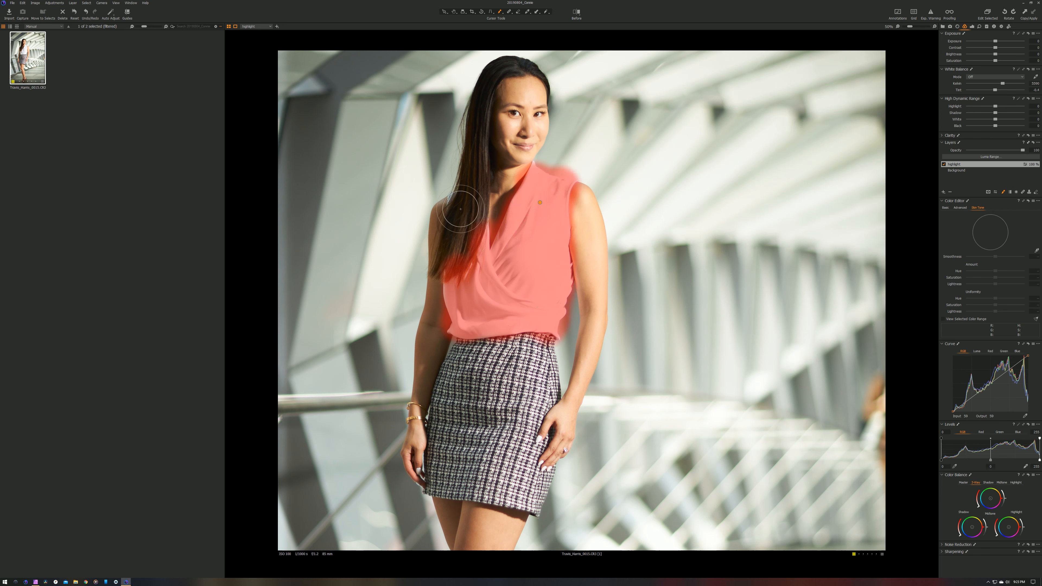
left_click_drag(460, 209, 462, 256)
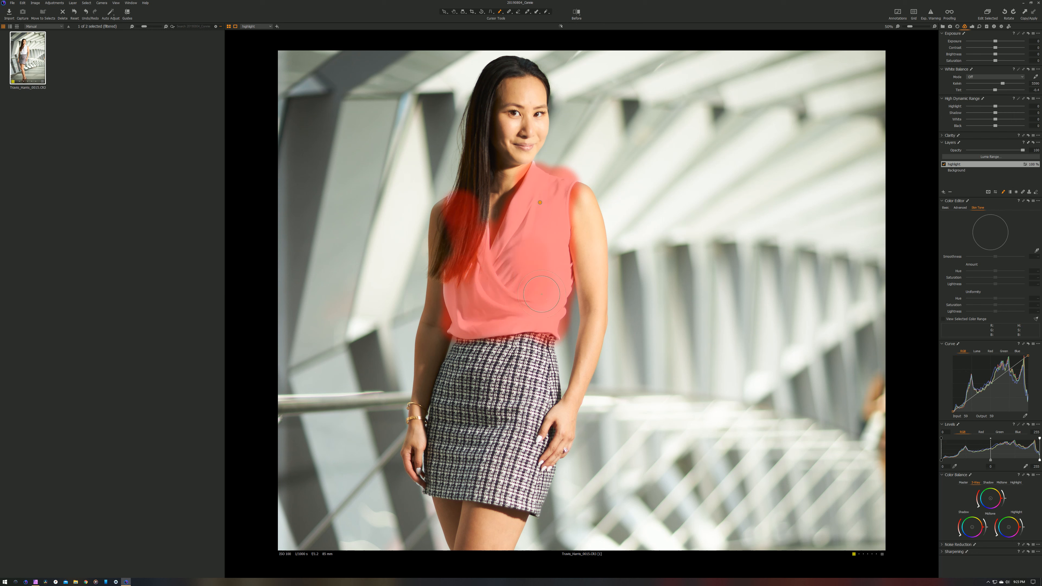
- Restrict the blouse mask to its brightest tones with Luma Range, extending the upper limit to 255 and adjusting the sensitivity
left_click(991, 158)
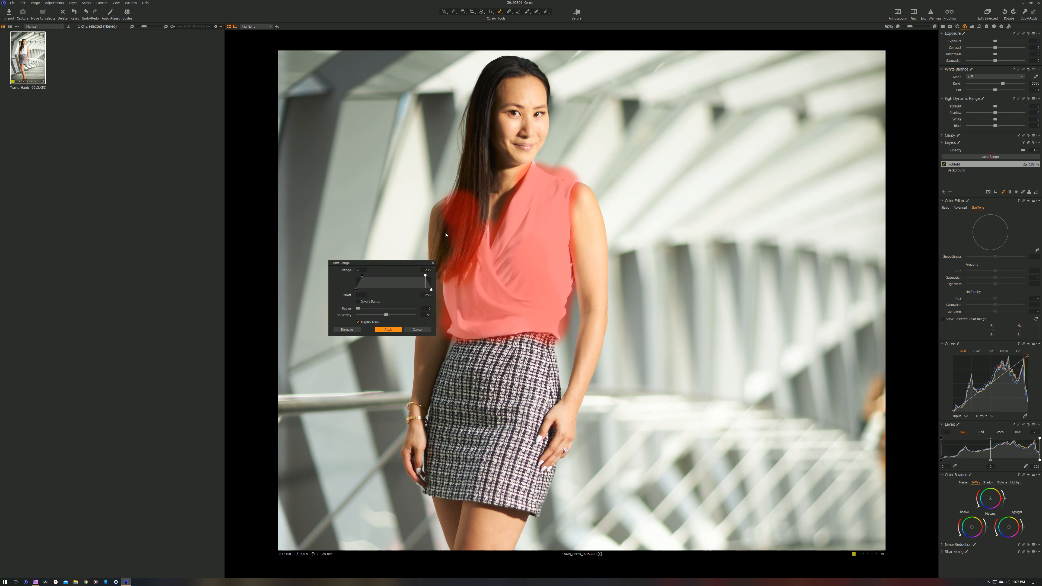
left_click_drag(389, 264, 731, 159)
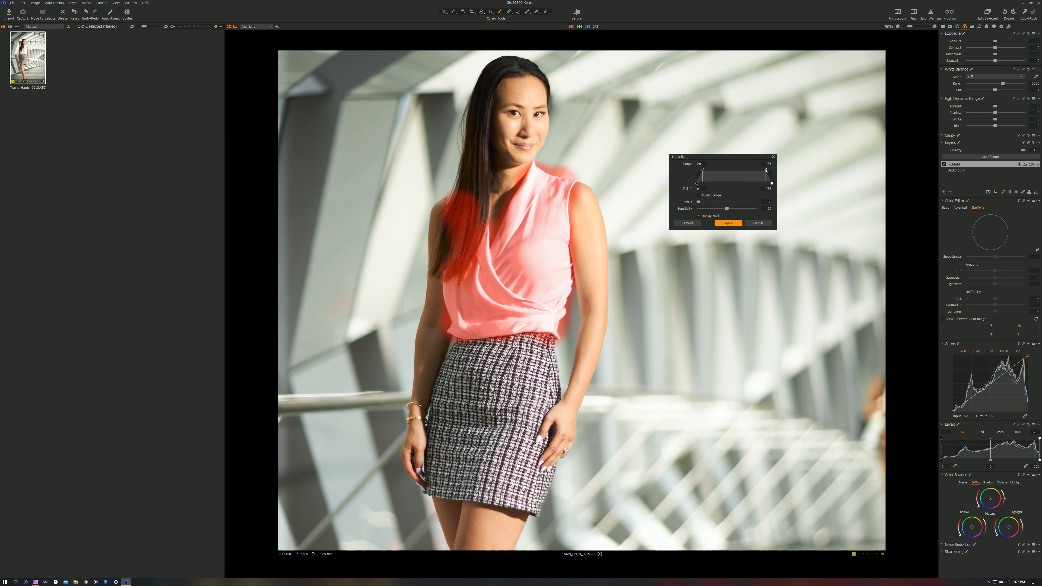
left_click_drag(765, 169, 773, 169)
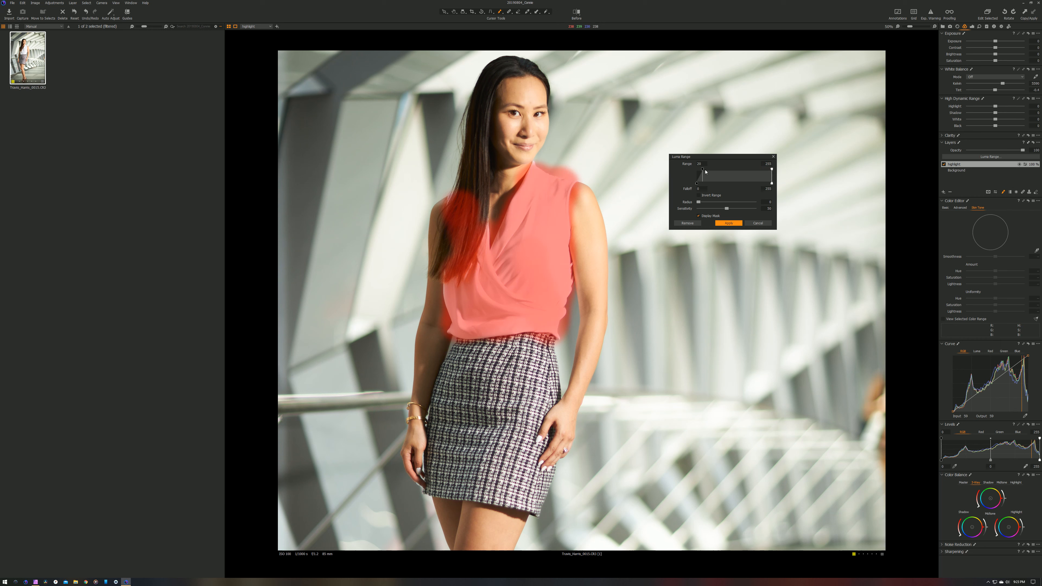
left_click_drag(702, 170, 758, 177)
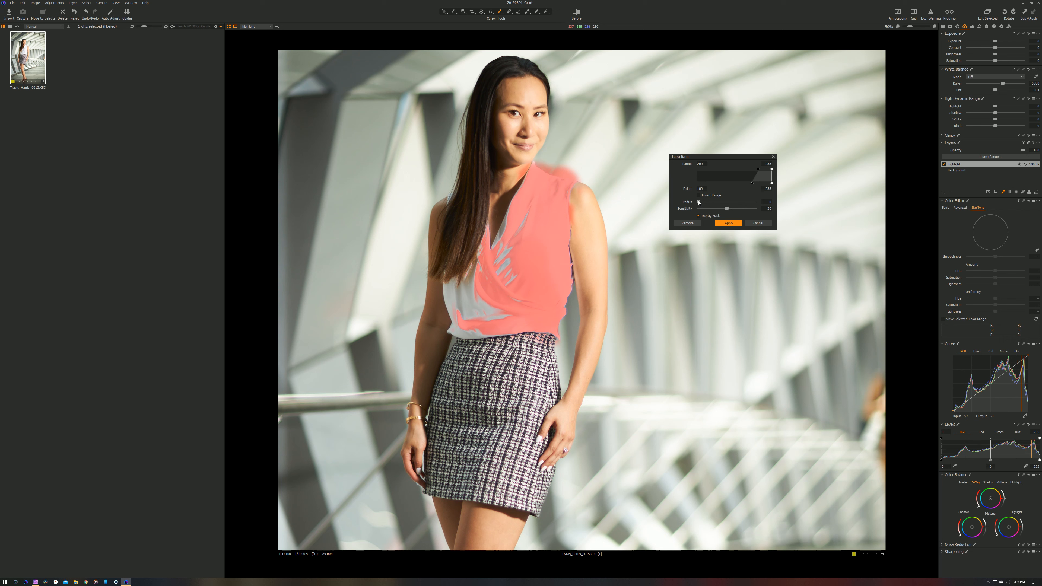
mouse_move(729, 208)
left_mouse_down()
mouse_move(739, 209)
mouse_move(718, 209)
mouse_move(748, 208)
mouse_move(708, 208)
left_mouse_up()
left_click_drag(707, 207, 709, 207)
left_click(729, 224)
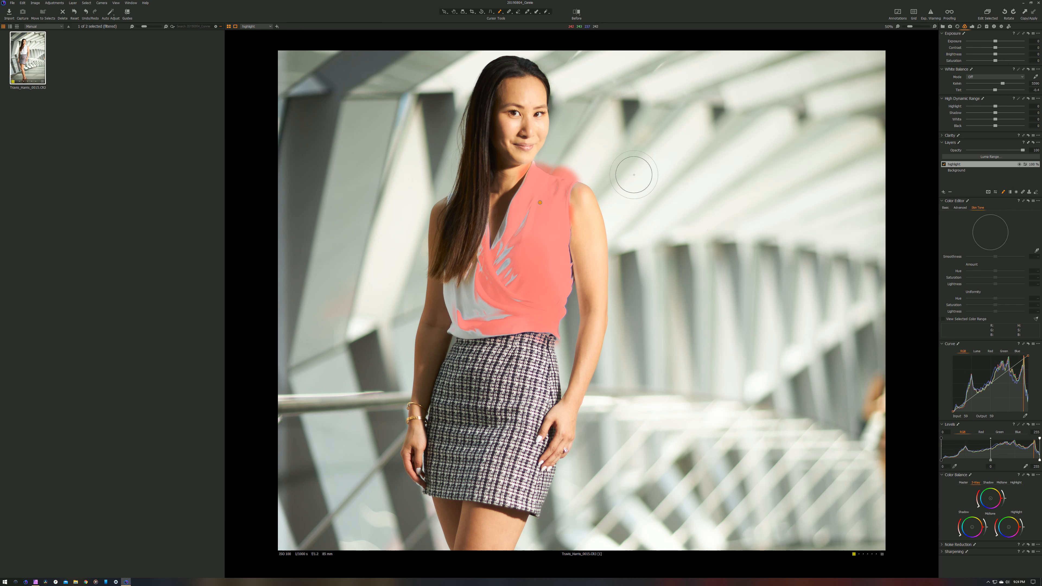
- Erase the mask that spills onto the background above the woman's shoulder and hide the mask overlay
key("e")
mouse_move(567, 157)
left_mouse_down()
mouse_move(576, 160)
mouse_move(550, 152)
mouse_move(582, 171)
mouse_move(583, 160)
mouse_move(566, 161)
left_mouse_up()
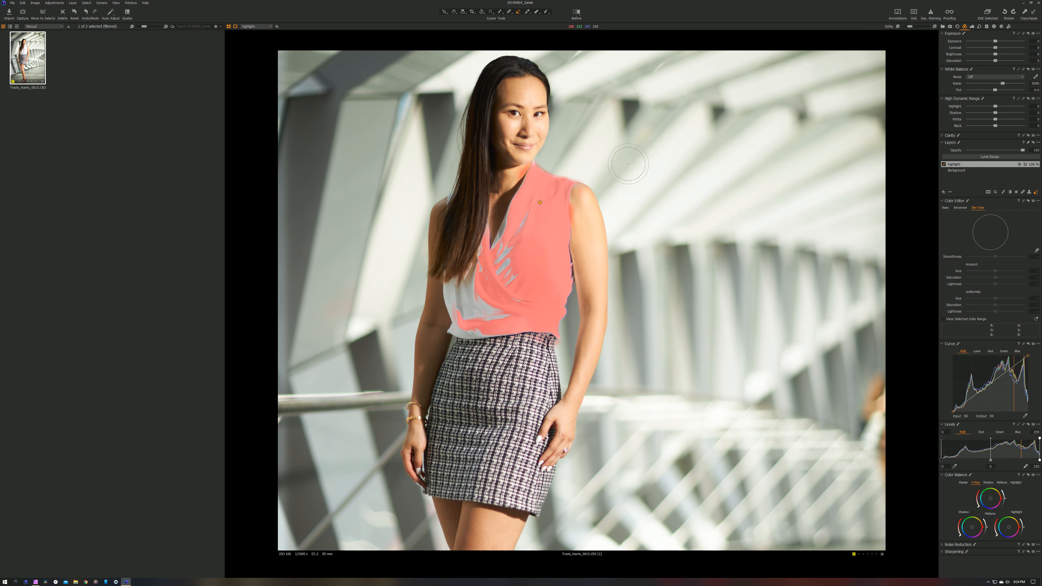
key("m")
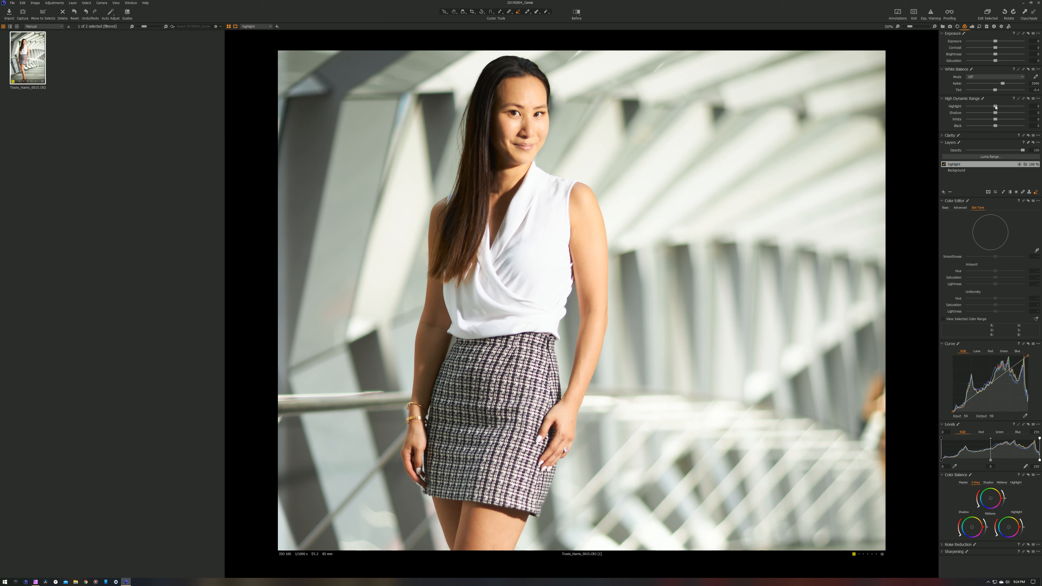
- Try a strong Highlight reduction on the highlight layer and toggle the layer to compare the blouse
left_click_drag(995, 107, 982, 108)
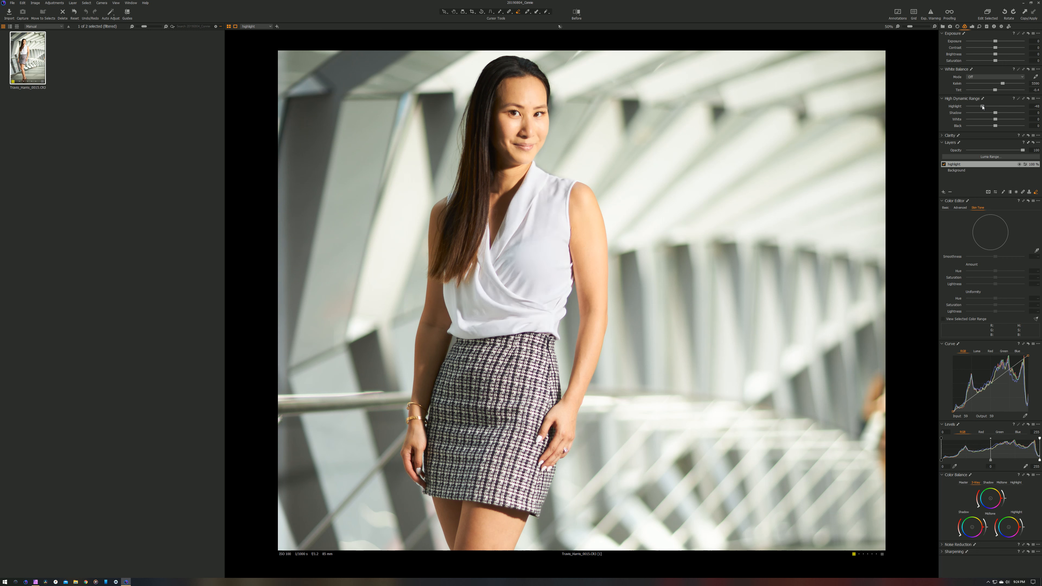
left_click(943, 164)
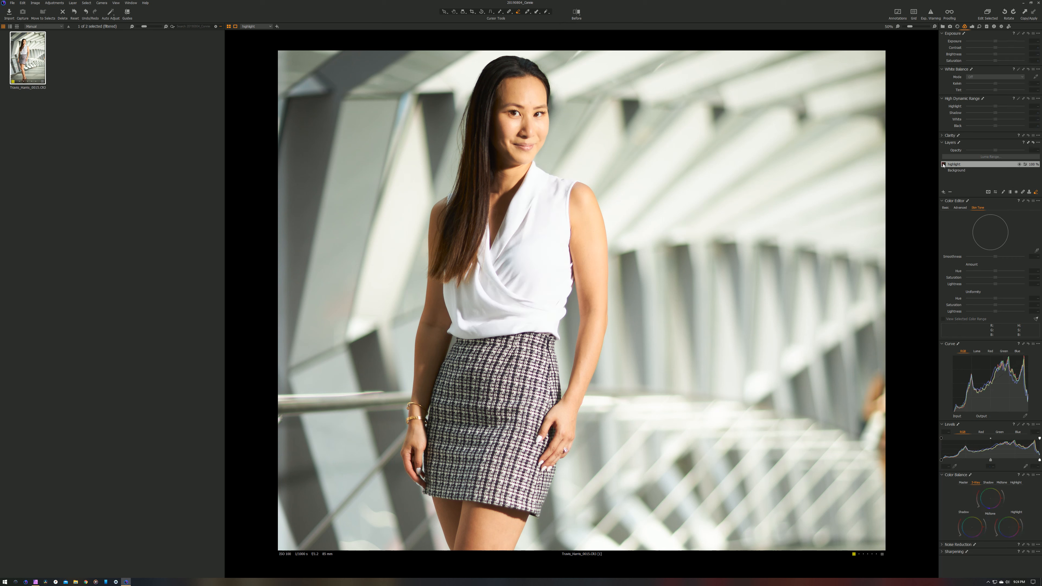
left_click(943, 164)
left_click(943, 164)
left_click(943, 164)
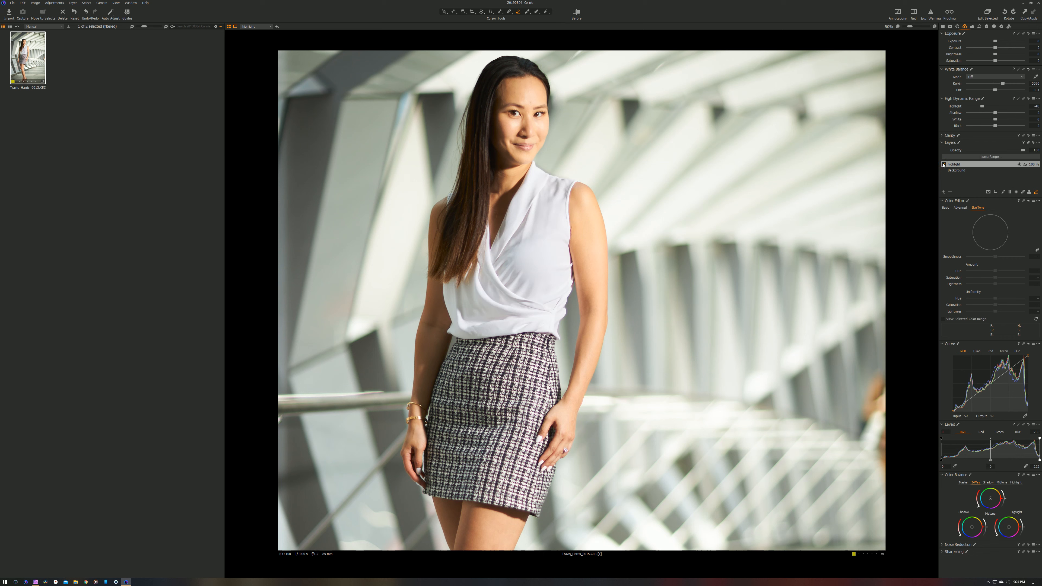
left_click(943, 164)
left_click(943, 164)
- Inspect the blouse mask edges up close around the shoulder, neckline and hair
key("m")
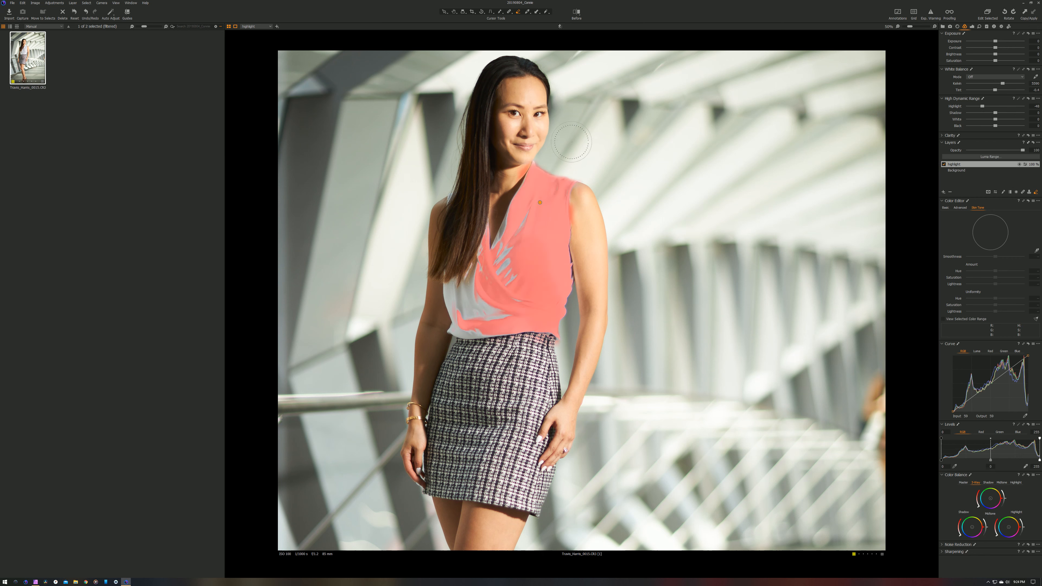
scroll(553, 149, "up", 5)
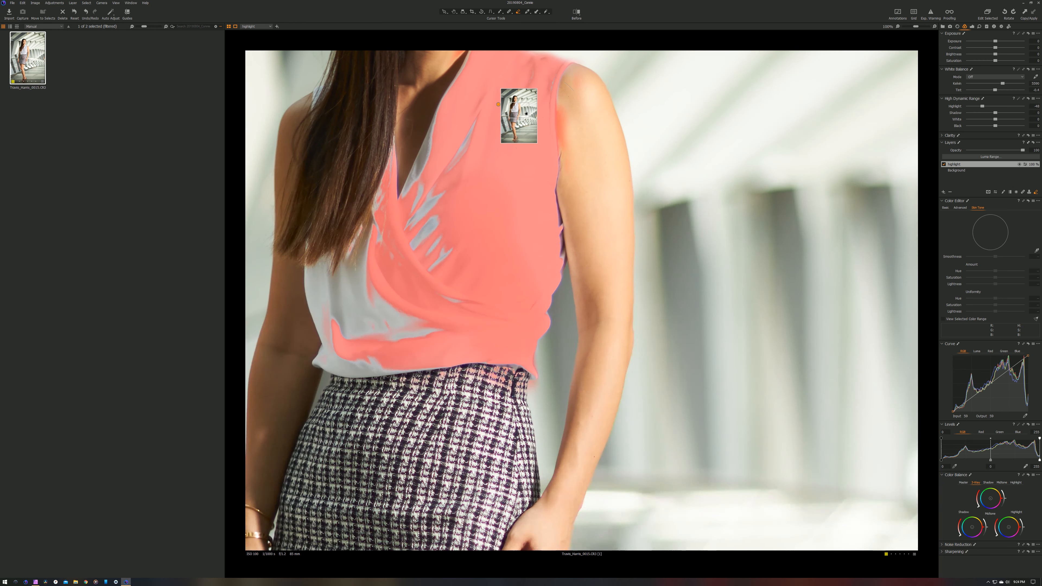
left_click_drag(525, 113, 521, 106)
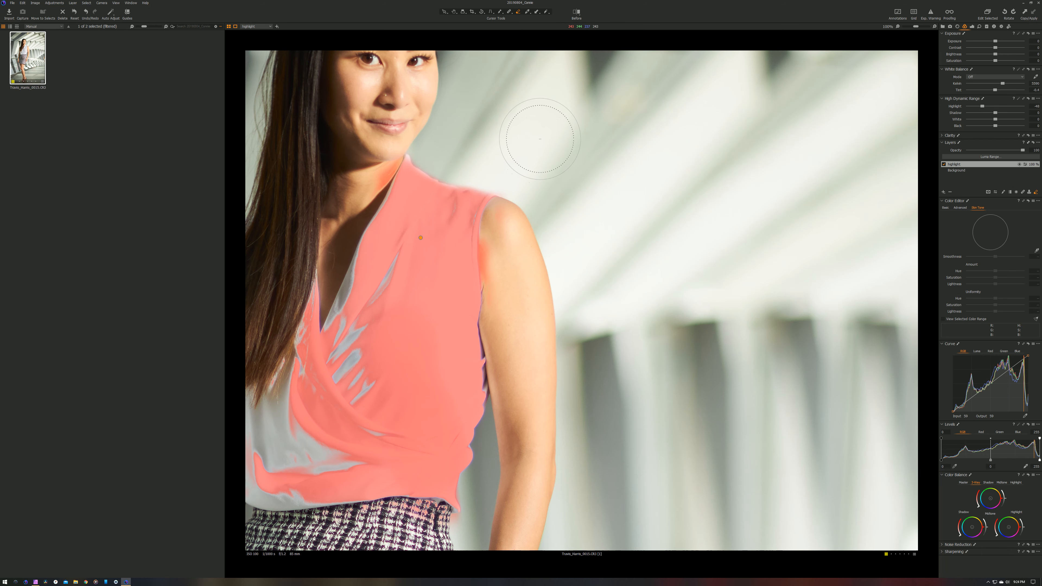
key("ctrl+0")
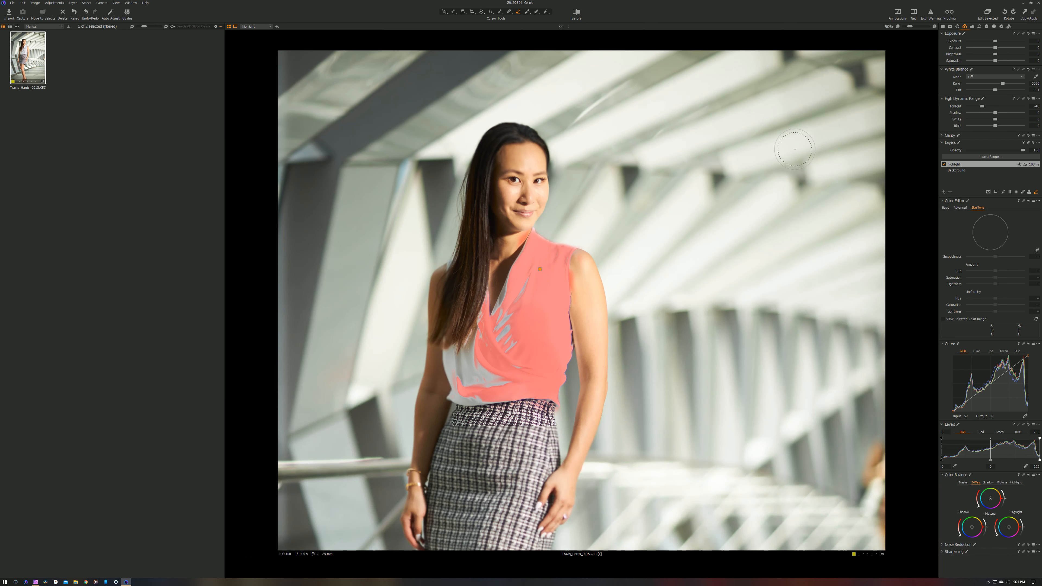
key("m")
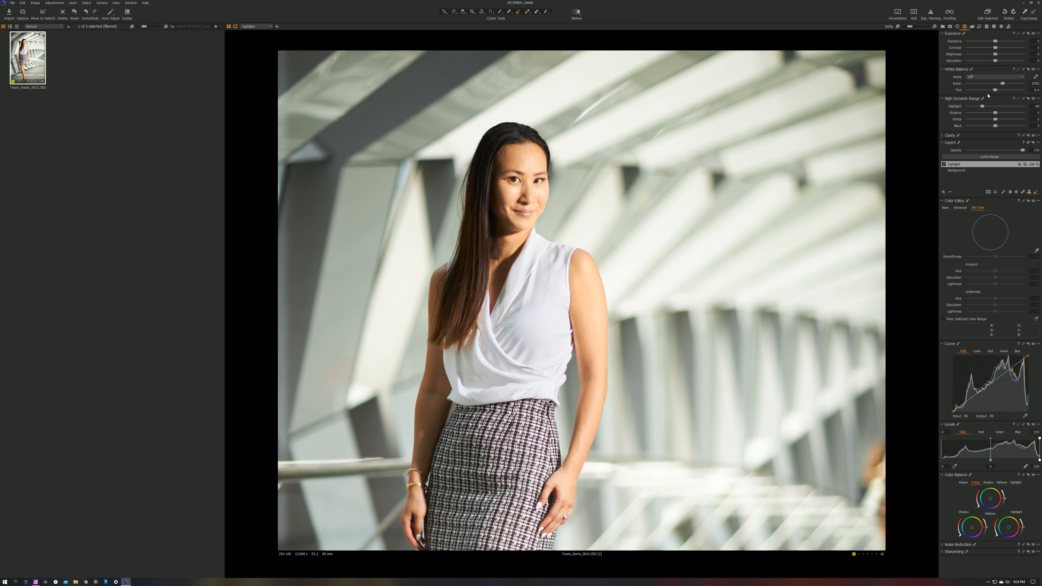
- Fine-tune the highlight layer's Highlight value to about -35, using the exposure warning to judge clipping on the blouse
left_click_drag(982, 106, 990, 108)
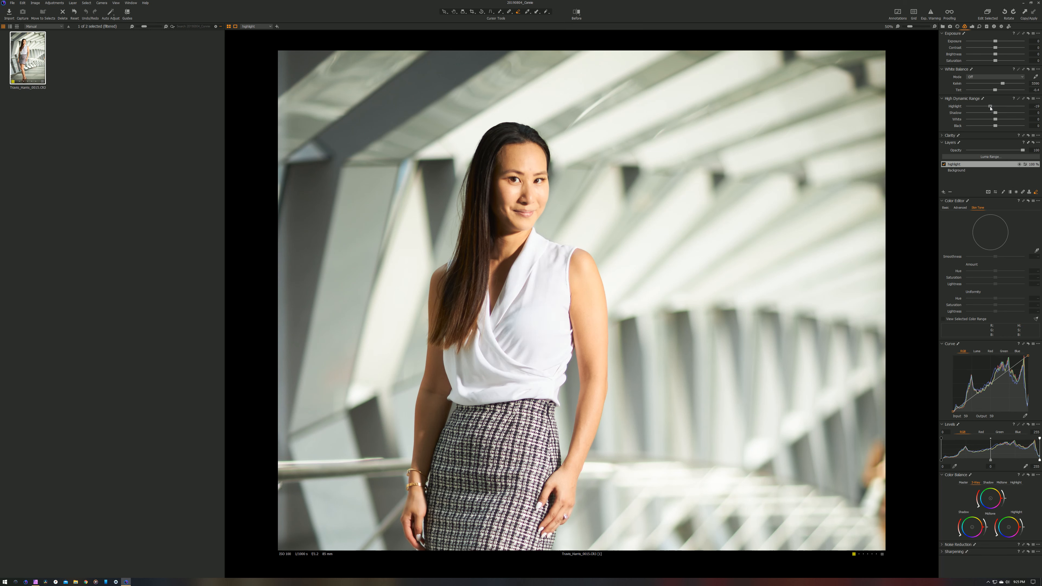
left_click(932, 17)
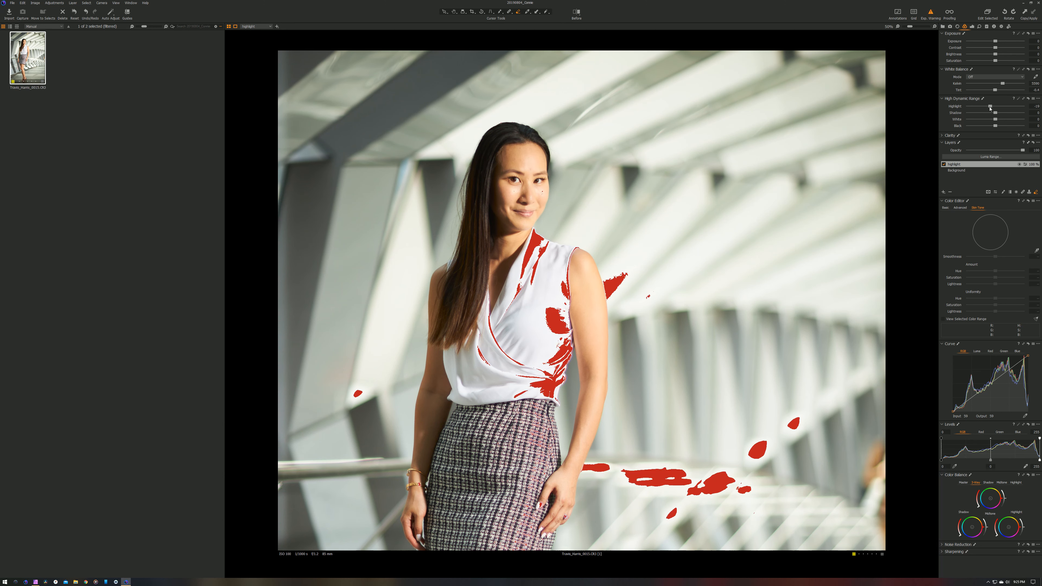
left_click_drag(990, 106, 985, 108)
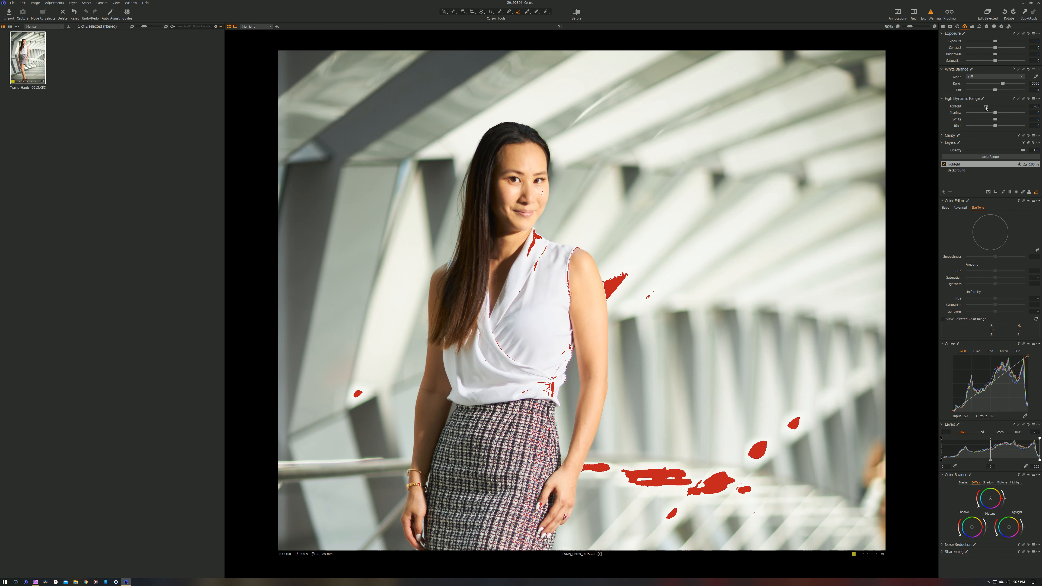
left_click(931, 14)
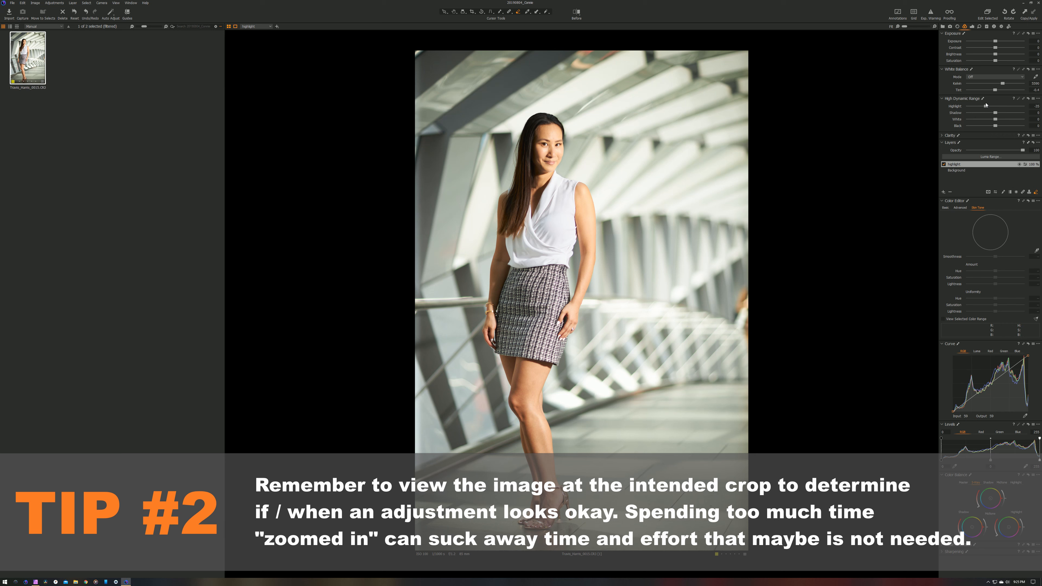
- Toggle the highlight layer repeatedly to compare the blouse with and without the adjustment at full image view
left_click(942, 164)
left_click(943, 165)
left_click(943, 164)
left_click(943, 164)
left_click(943, 164)
left_click(942, 164)
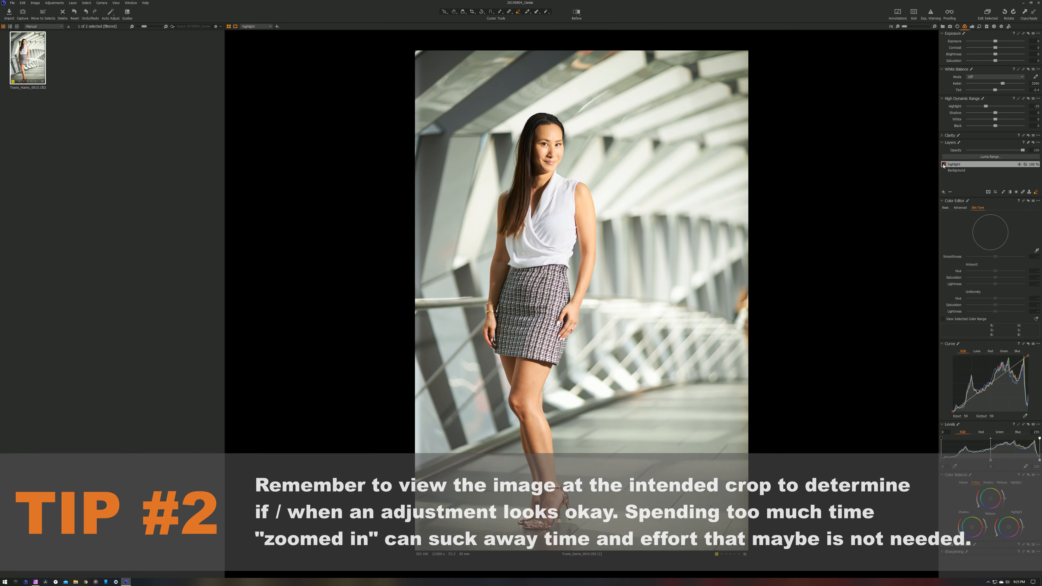
left_click(943, 165)
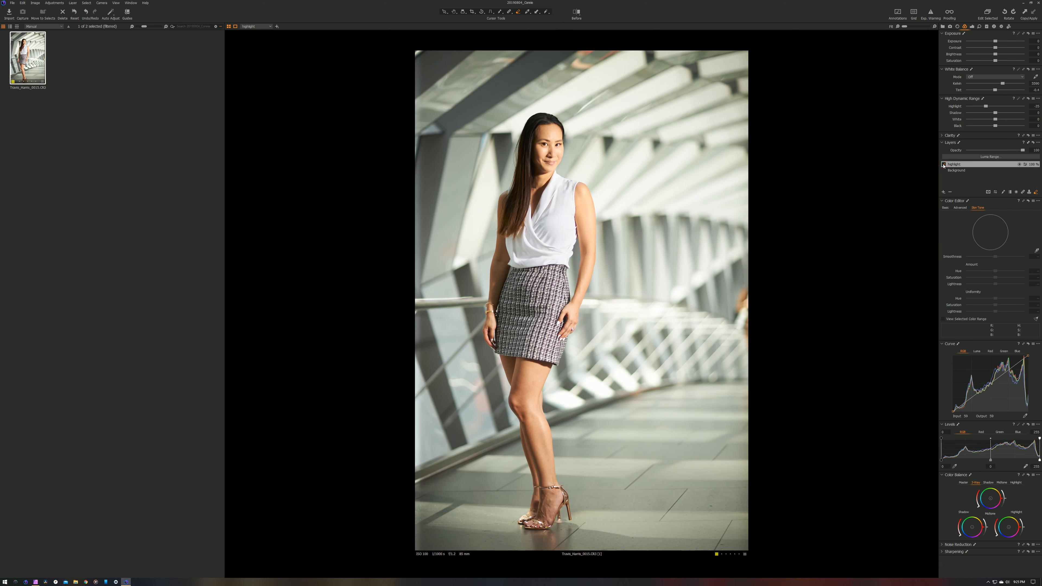
- Compare the blouse once more with the highlight layer off and on, leaving the layer enabled
left_click(943, 164)
left_click(943, 164)
left_click(943, 164)
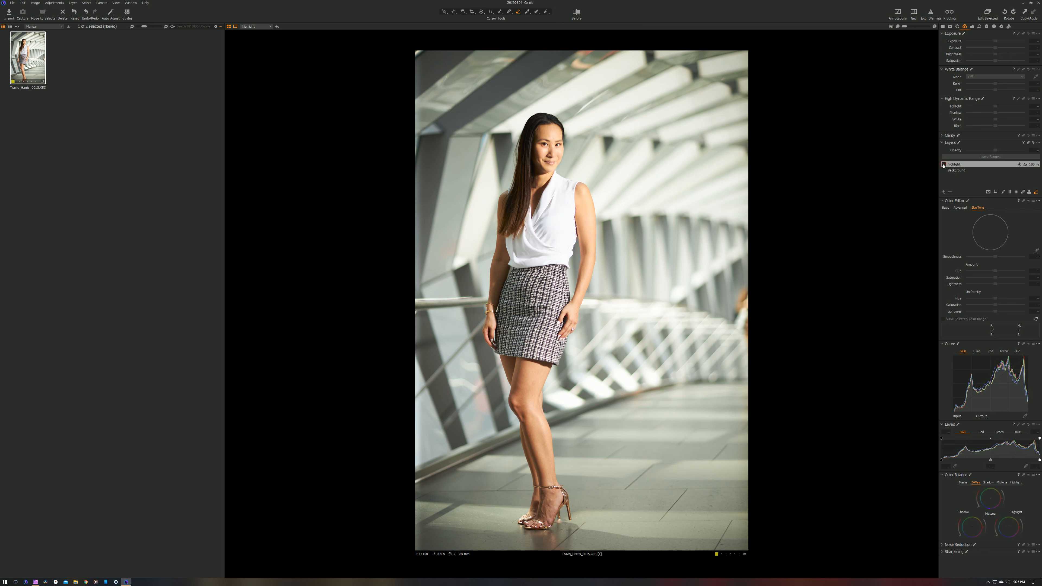
left_click(942, 164)
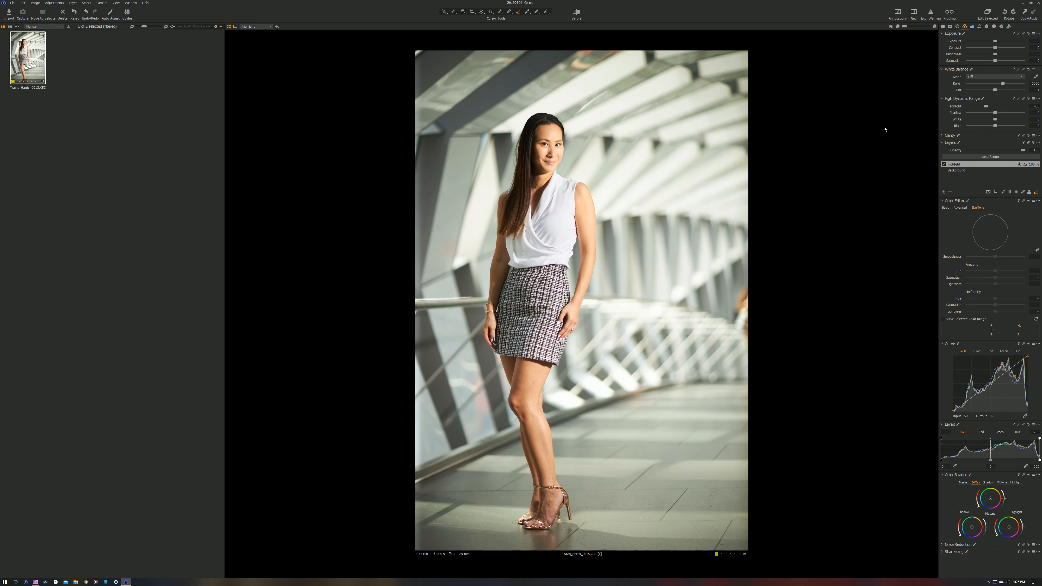
- Add a new filled adjustment layer above the highlight layer and name it Color
left_click(943, 192)
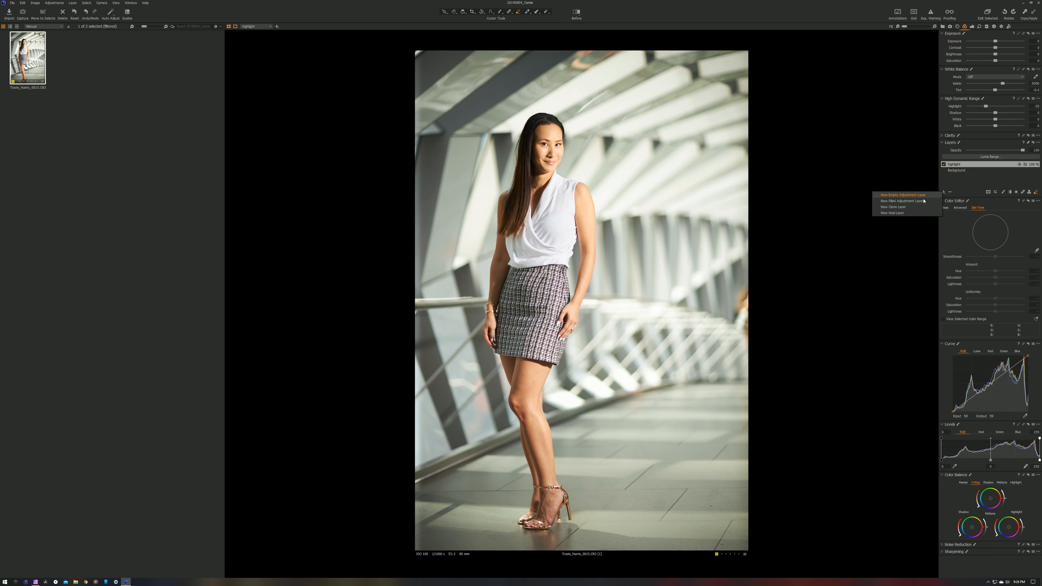
left_click(905, 201)
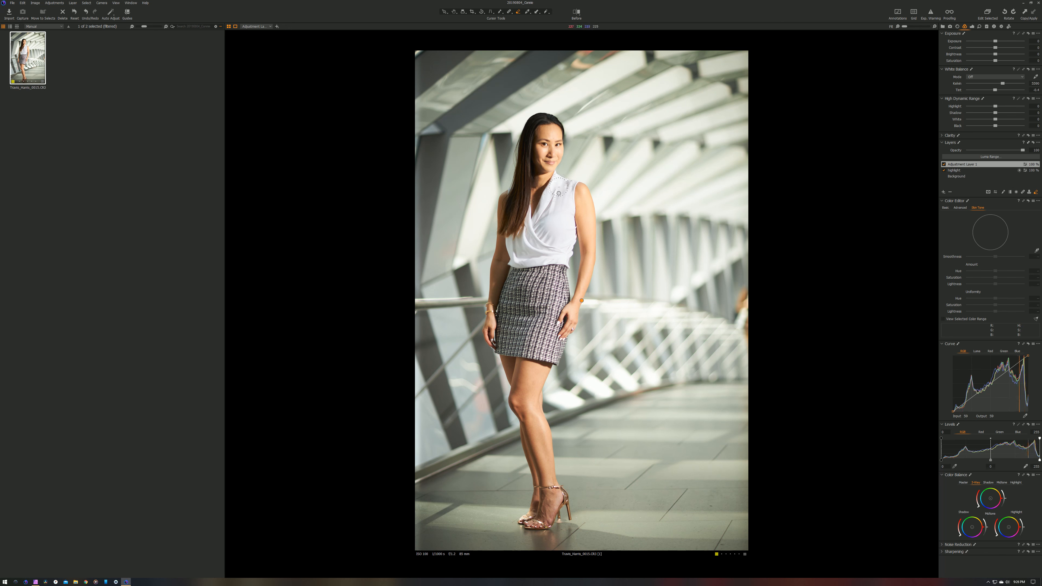
double_click(966, 164)
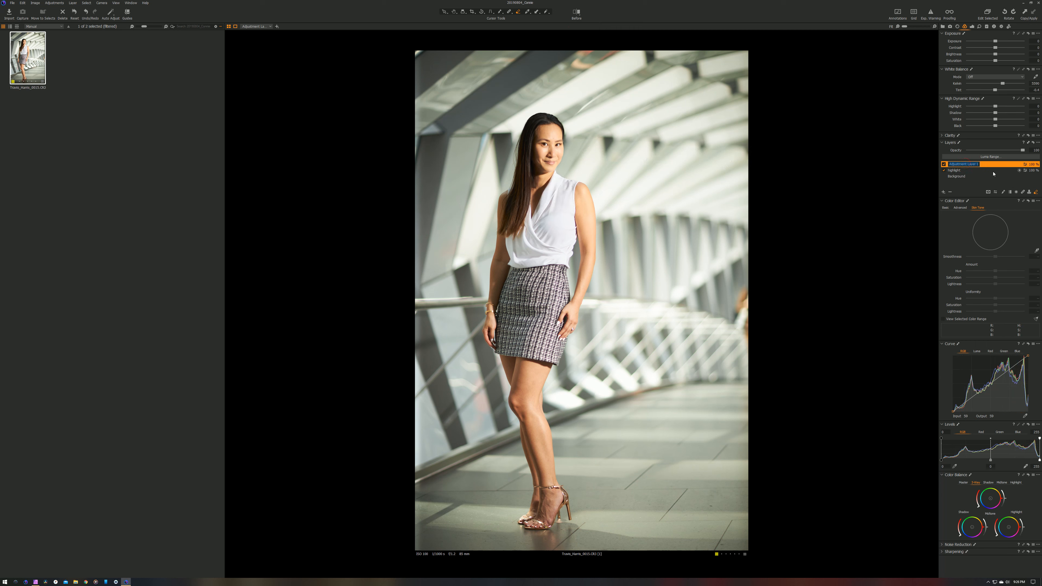
type("Color")
key("Return")
- Set the Color layer's white balance by sampling the white blouse, then resample on the neutral bridge structure behind the woman
left_click(1035, 77)
left_click(562, 196)
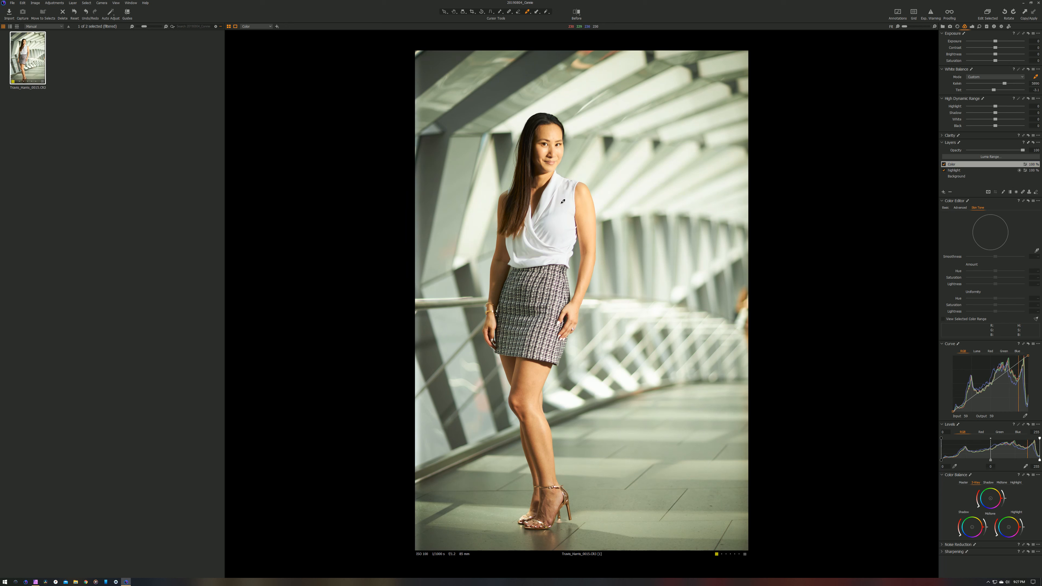
left_click(642, 177)
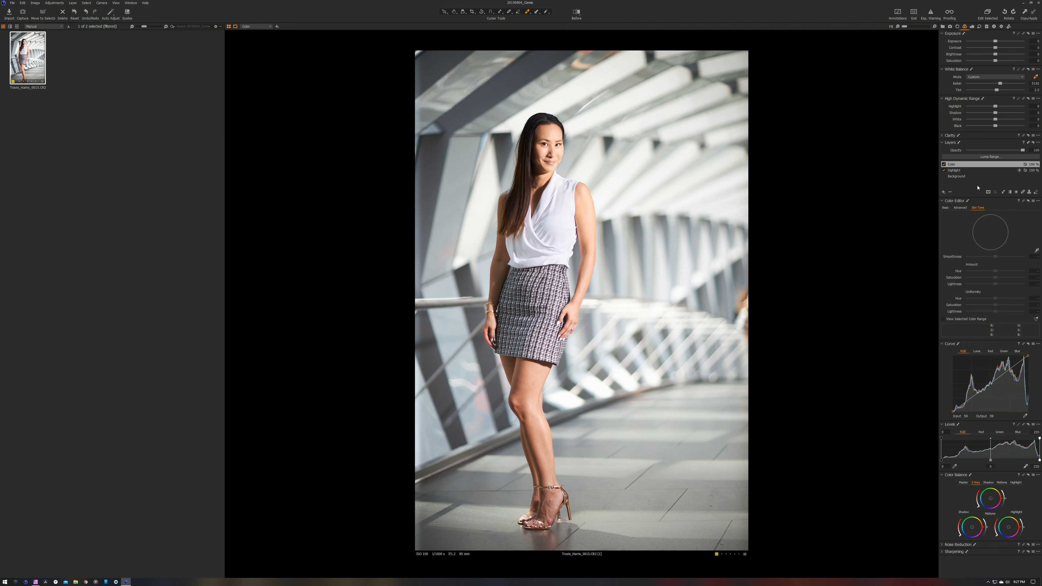
- Strongly reduce the saturation of the blue, cyan and green ranges on the Color layer with the basic Color Editor
left_click(960, 208)
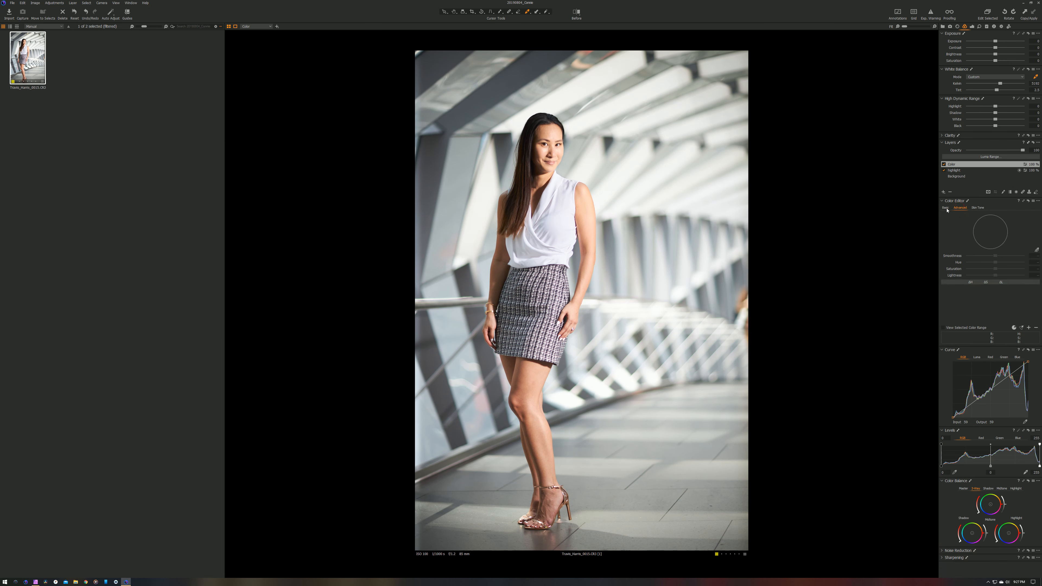
left_click(946, 208)
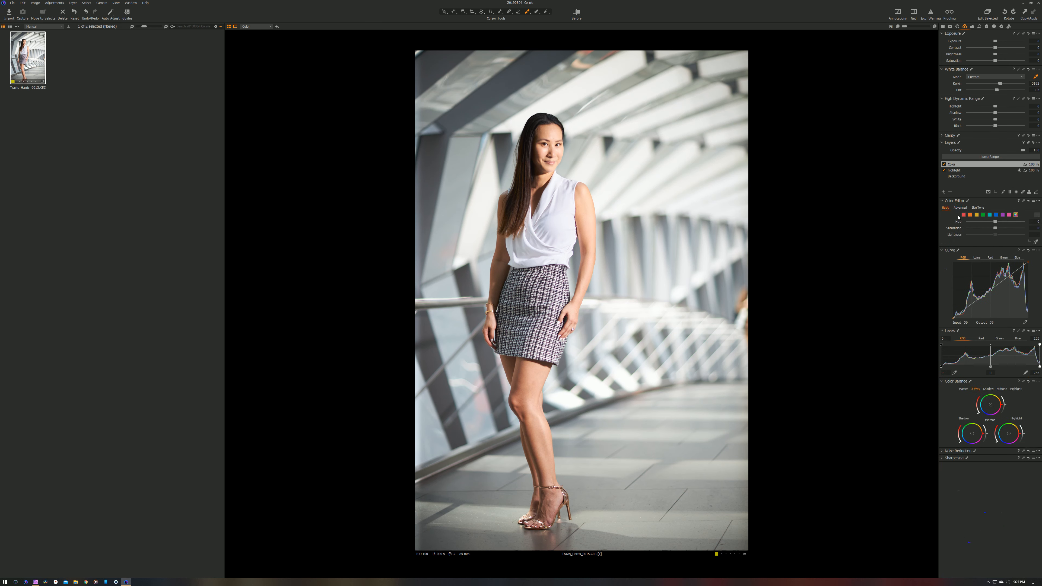
left_click(996, 216)
left_click_drag(1041, 231, 1009, 232)
left_click(989, 215)
left_click_drag(1023, 229, 1021, 230)
- Compare the original and edited portrait in a before/after split, moving the divider until only the edited version shows
left_click(576, 12)
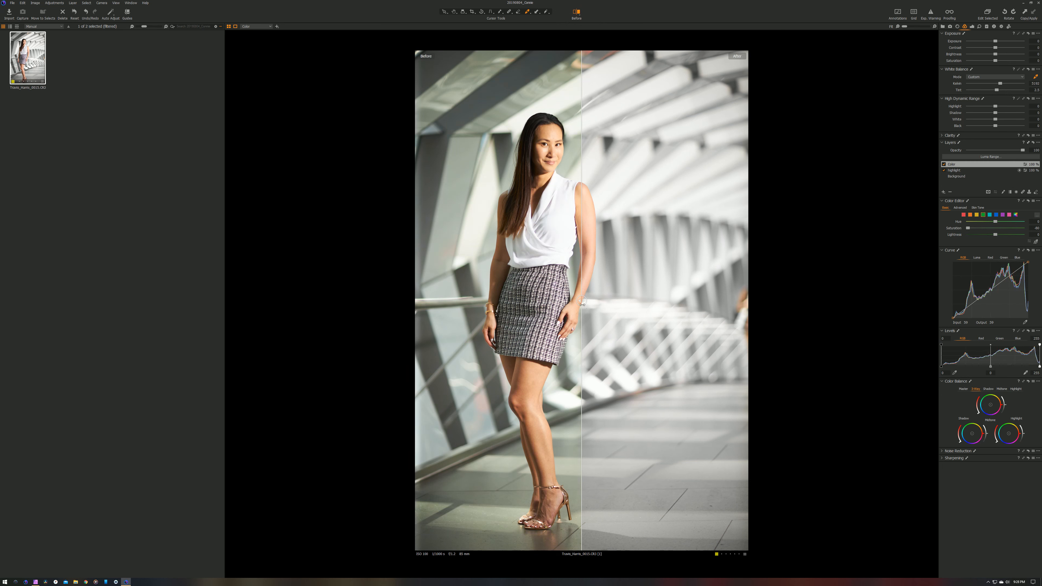
left_click_drag(581, 305, 607, 315)
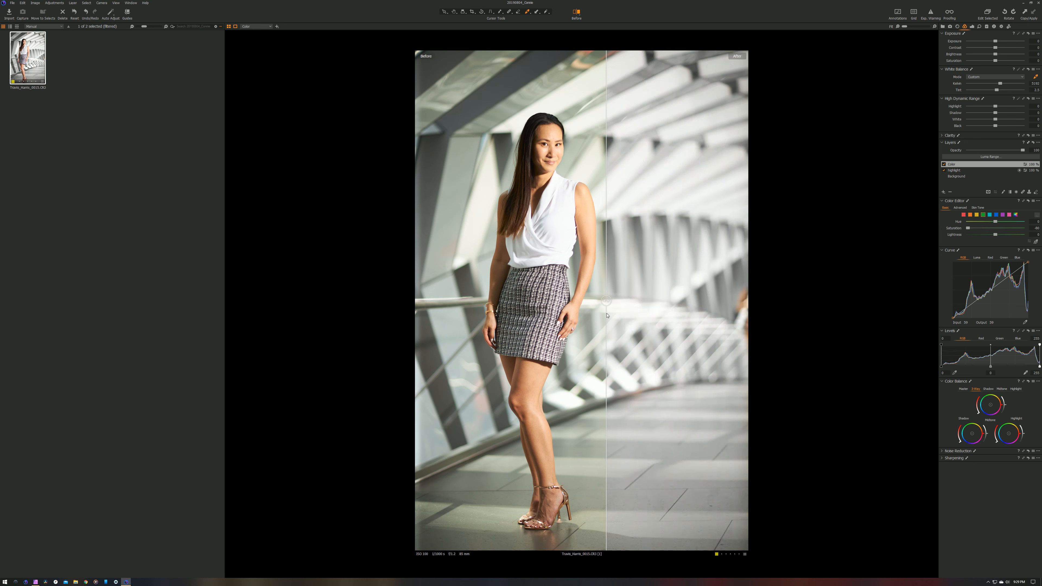
left_click_drag(606, 316, 374, 286)
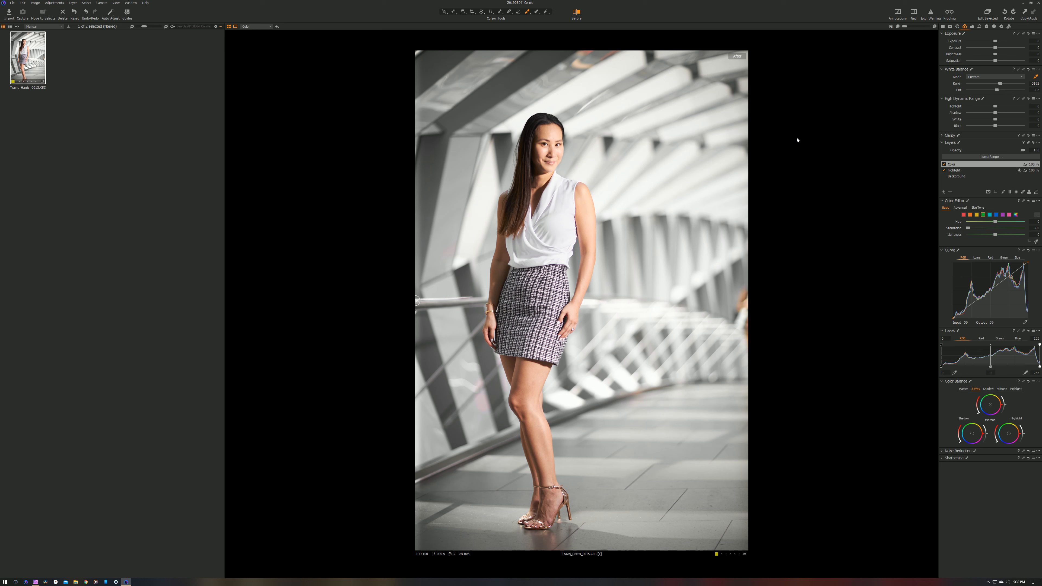
- Add a new adjustment layer above the Color layer and name it contrast
left_click(942, 191)
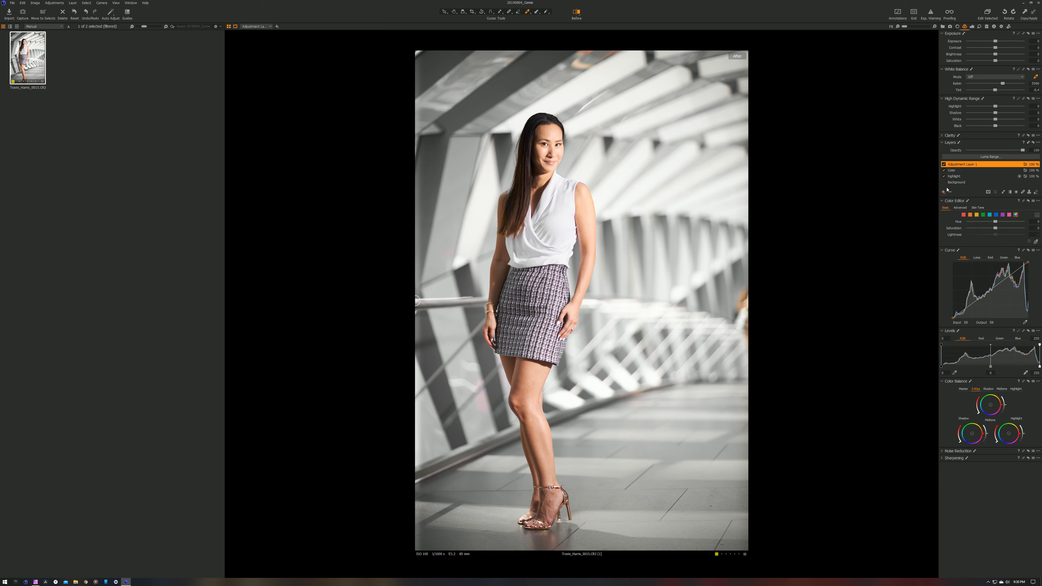
double_click(954, 165)
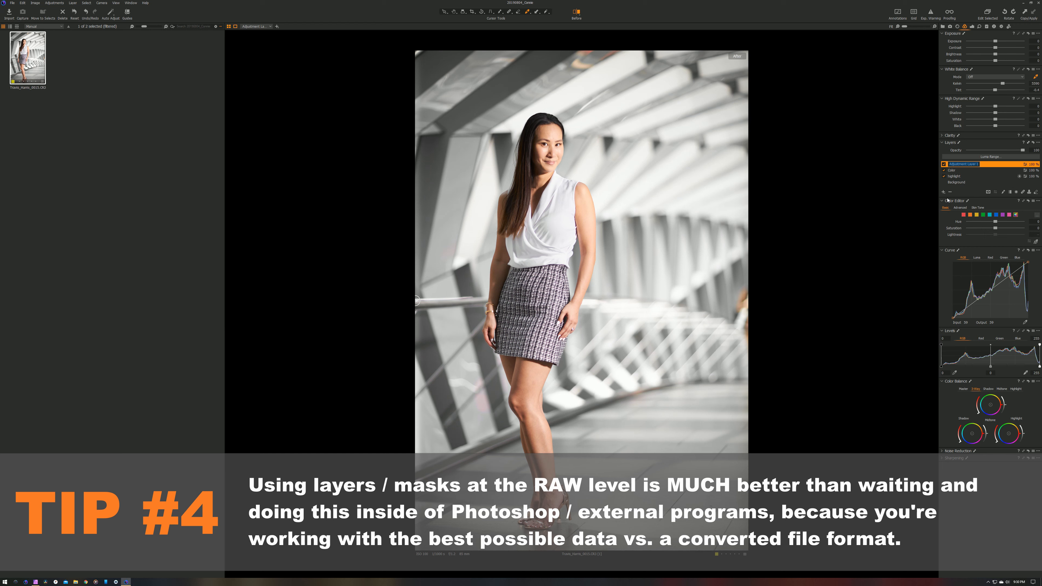
key("BackSpace")
type("contrast")
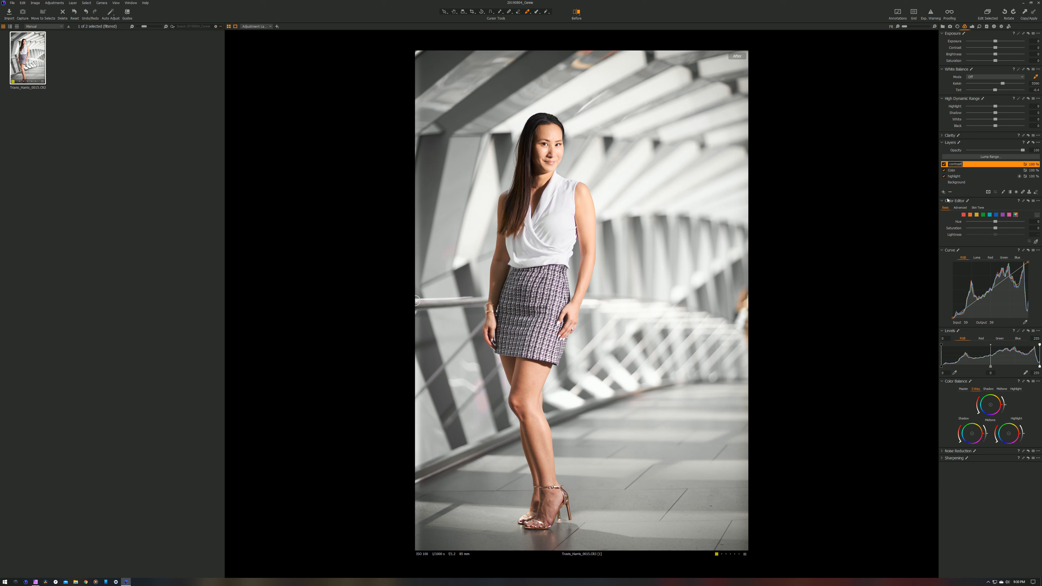
key("Return")
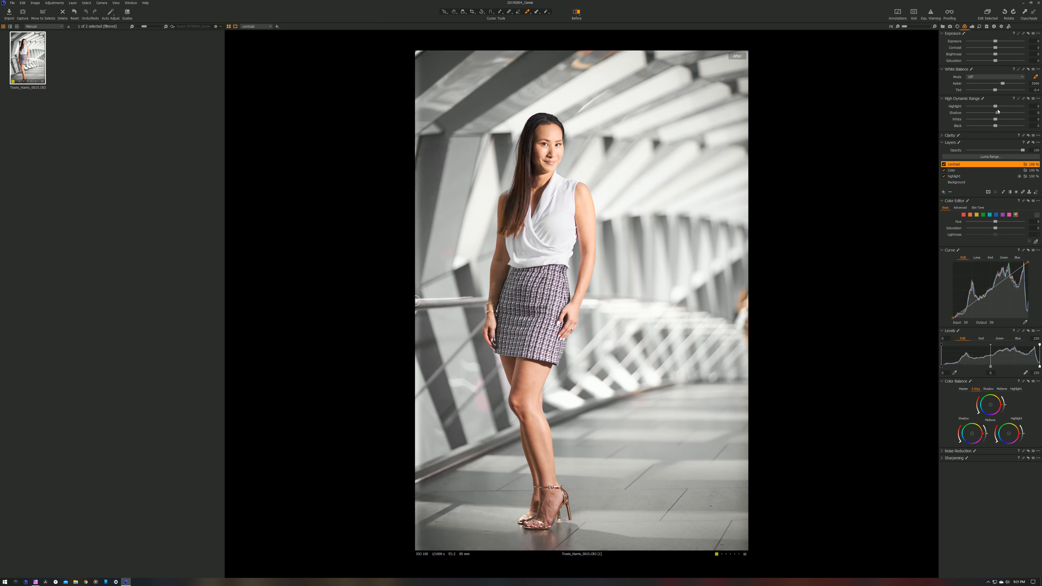
- Raise the contrast layer's High Dynamic Range Shadow to about 50 and Black to about 7
left_click_drag(998, 113, 997, 111)
double_click(998, 113)
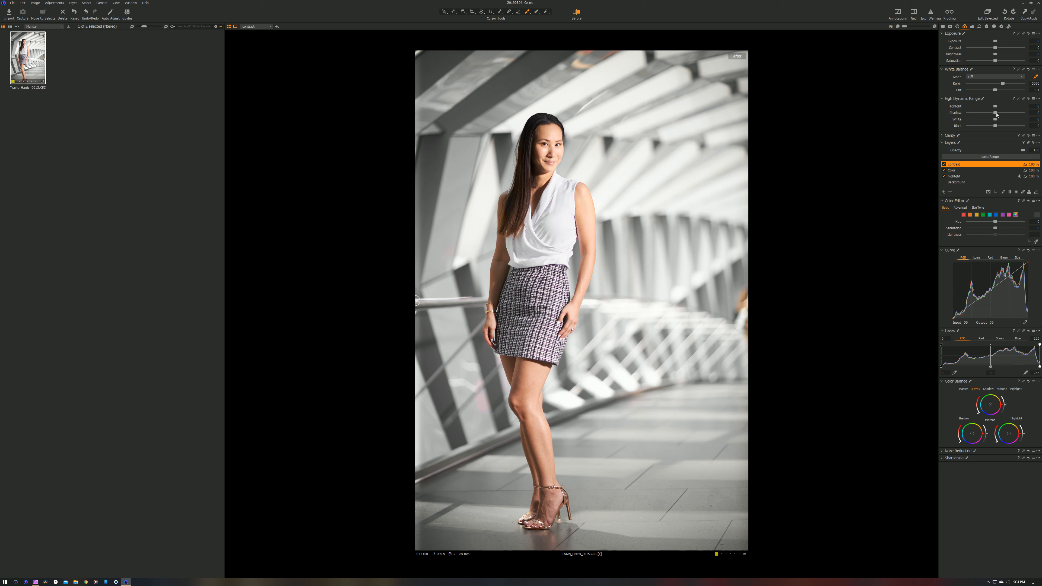
left_click_drag(997, 114, 1003, 115)
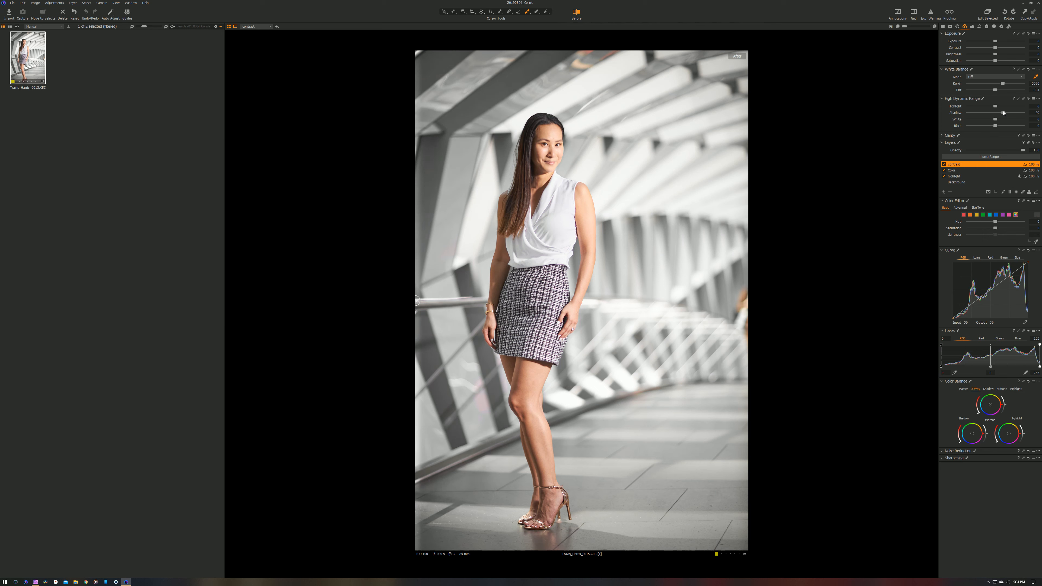
left_click_drag(1004, 114, 1008, 119)
mouse_move(995, 126)
left_mouse_down()
mouse_move(1006, 129)
mouse_move(997, 128)
left_mouse_up()
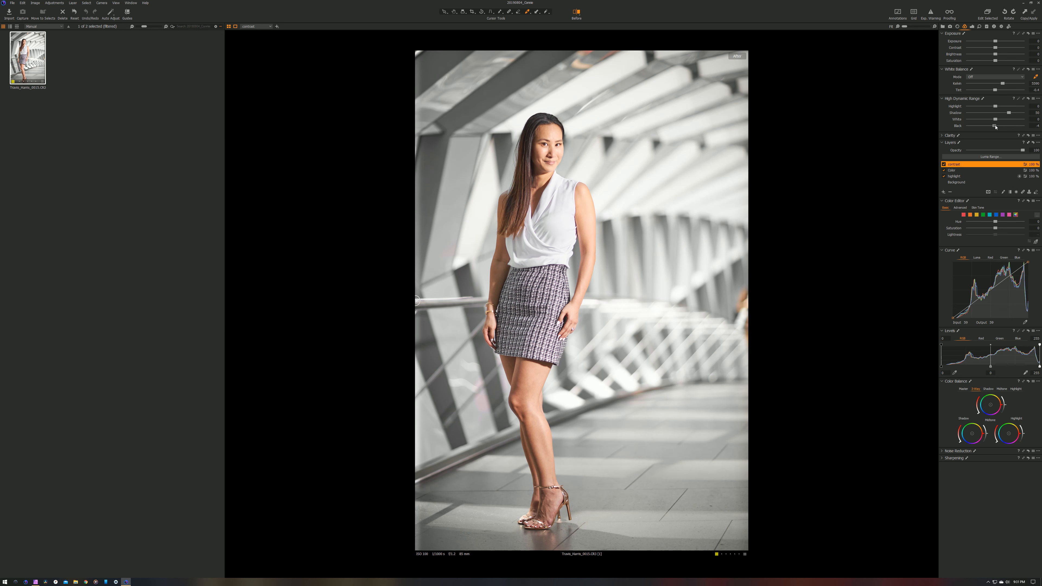
left_click_drag(995, 127, 999, 127)
- Toggle the contrast layer repeatedly to compare the portrait with and without the lifted shadows
left_click(944, 165)
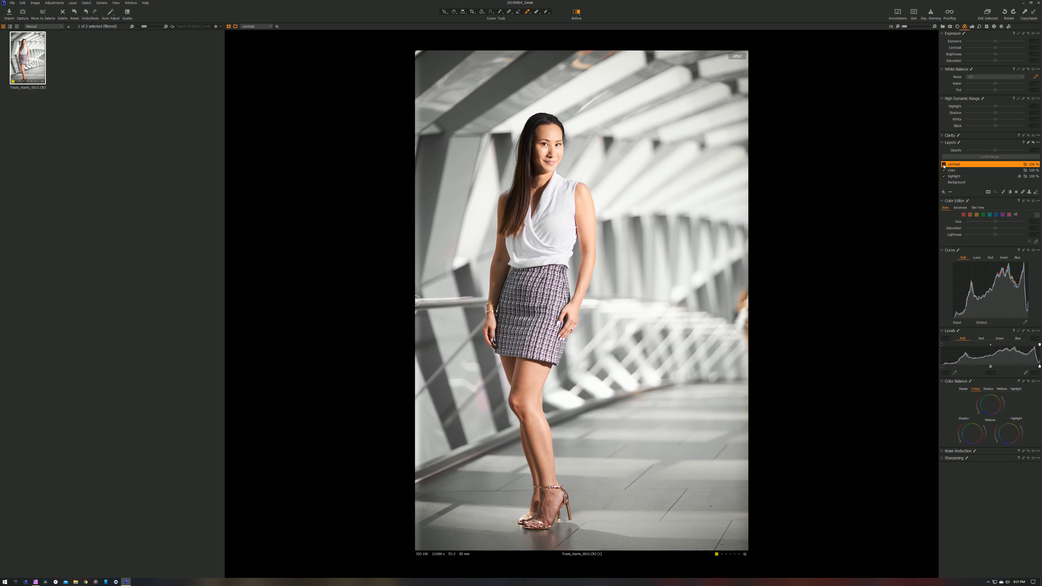
left_click(943, 164)
left_click(943, 164)
left_click(943, 165)
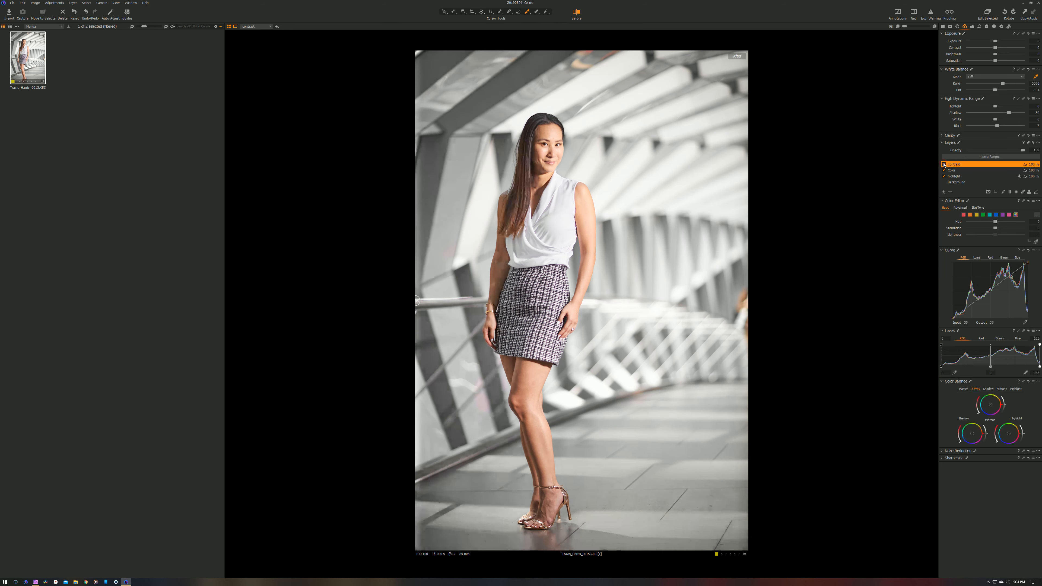
left_click(944, 165)
left_click(944, 164)
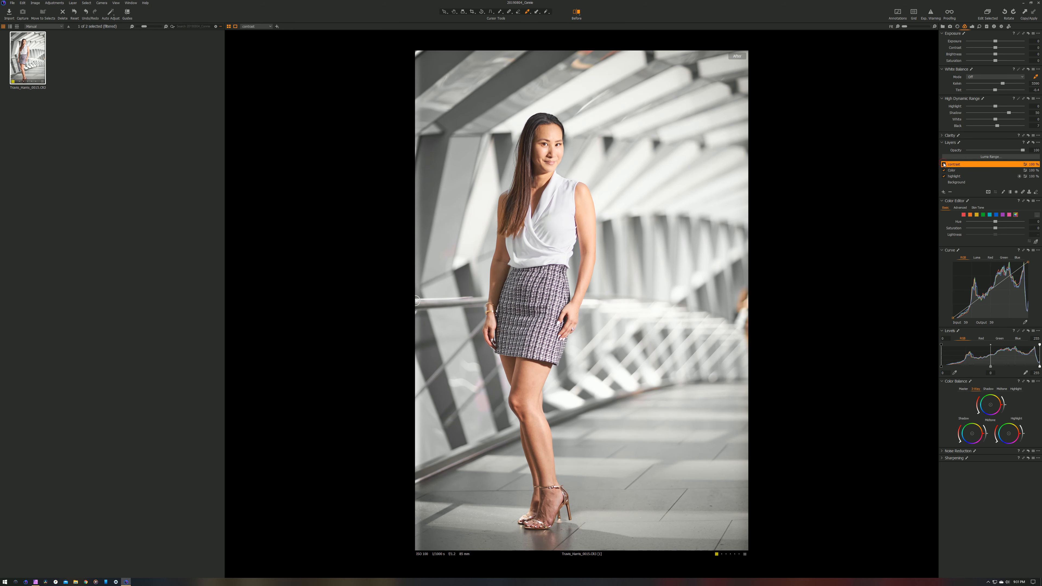
left_click(943, 164)
left_click(943, 165)
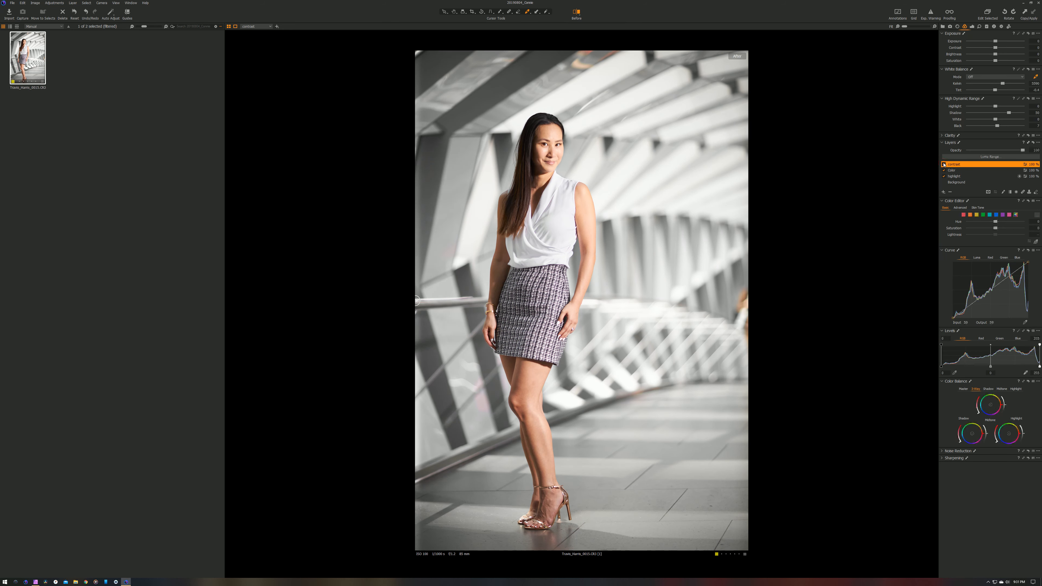
left_click(943, 164)
left_click(943, 165)
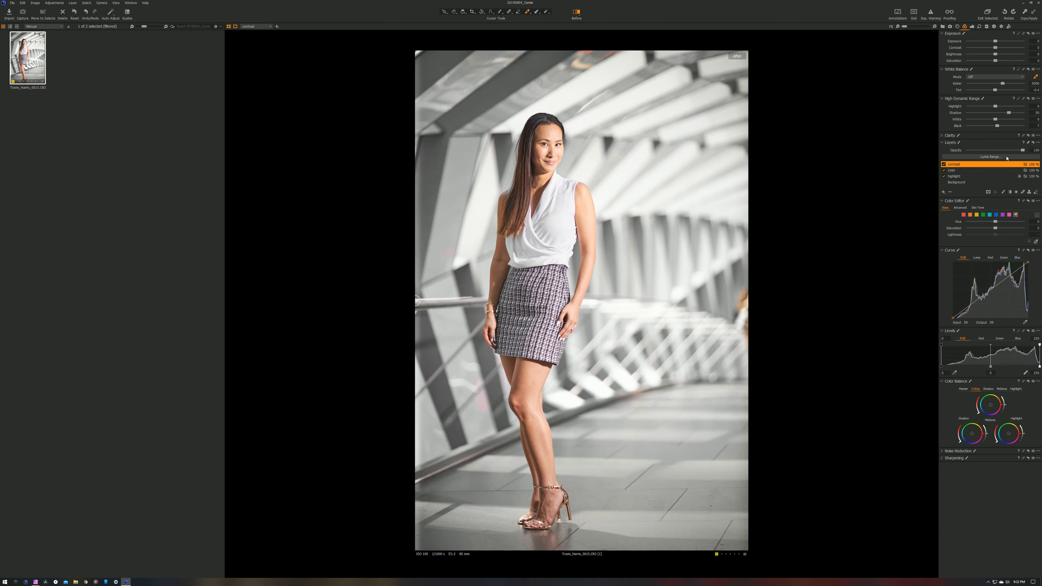
- Try the contrast layer at about 50% opacity and toggle it to judge the softer effect
left_click_drag(1023, 151, 994, 153)
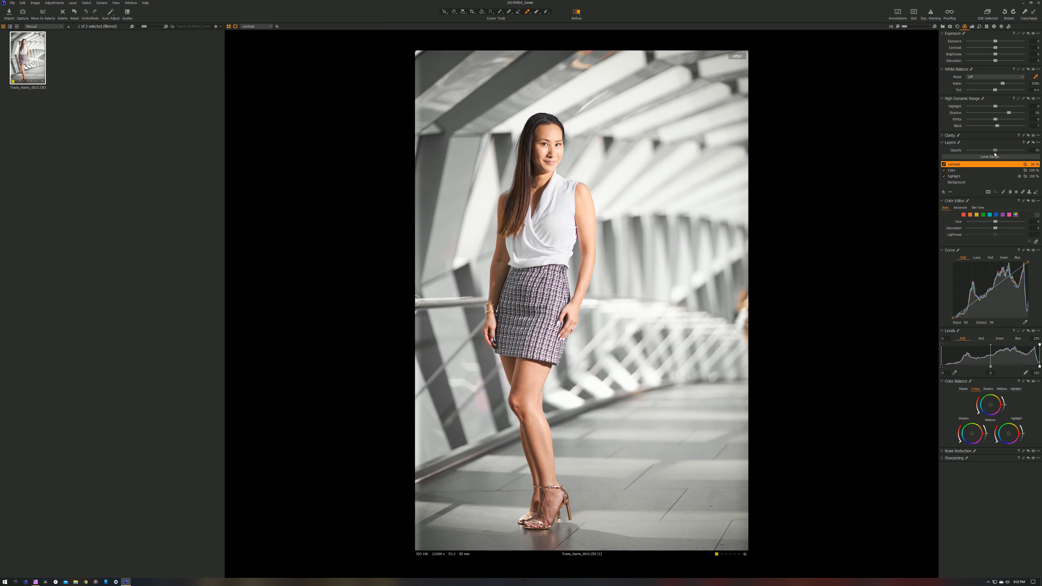
left_click(943, 164)
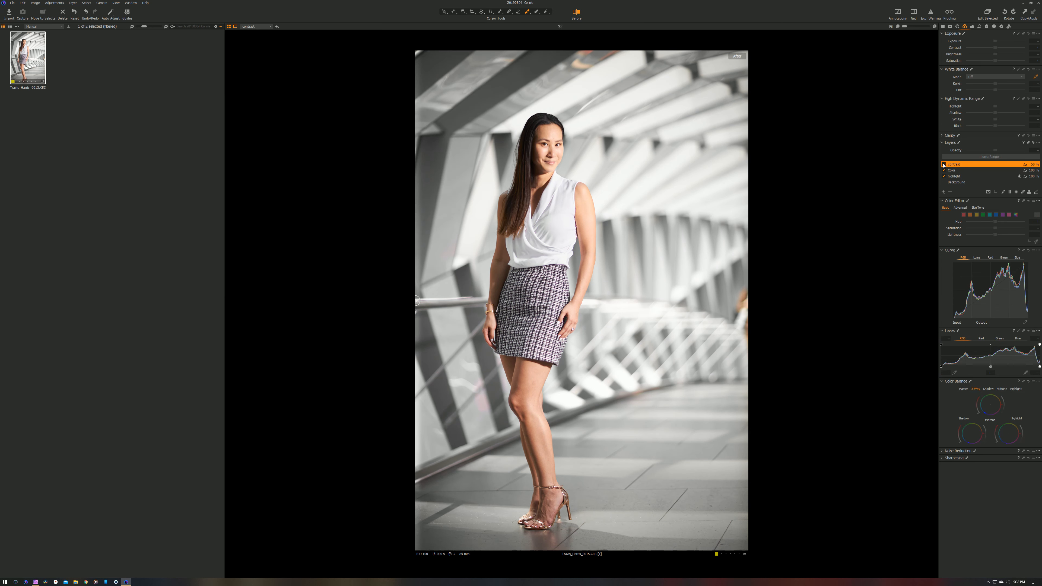
left_click(943, 164)
left_click(943, 165)
left_click(943, 164)
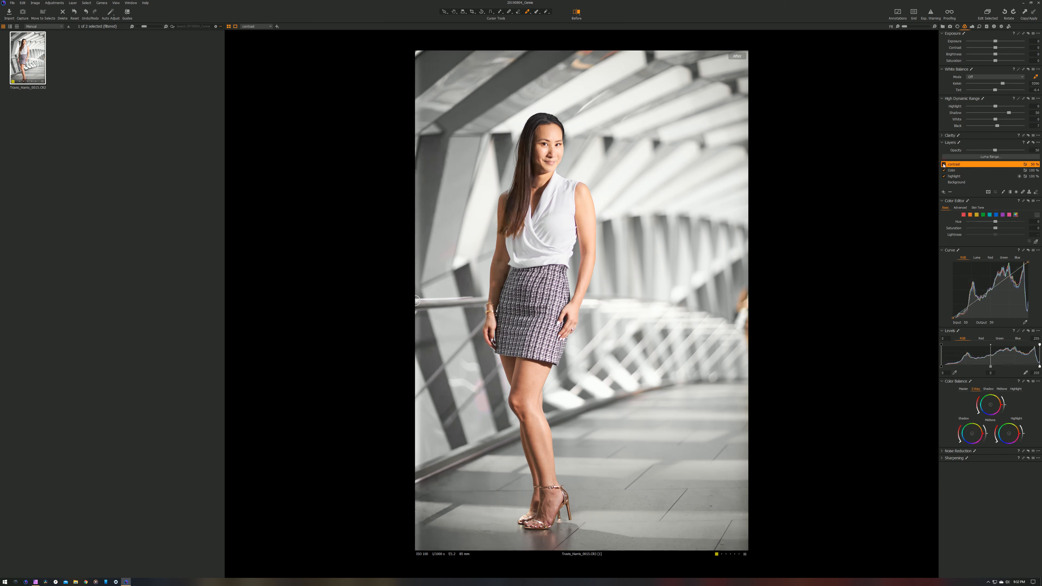
- Set the contrast layer's opacity to about 63% and compare the portrait with the layer off and on
left_click_drag(995, 152, 1002, 150)
left_click(944, 165)
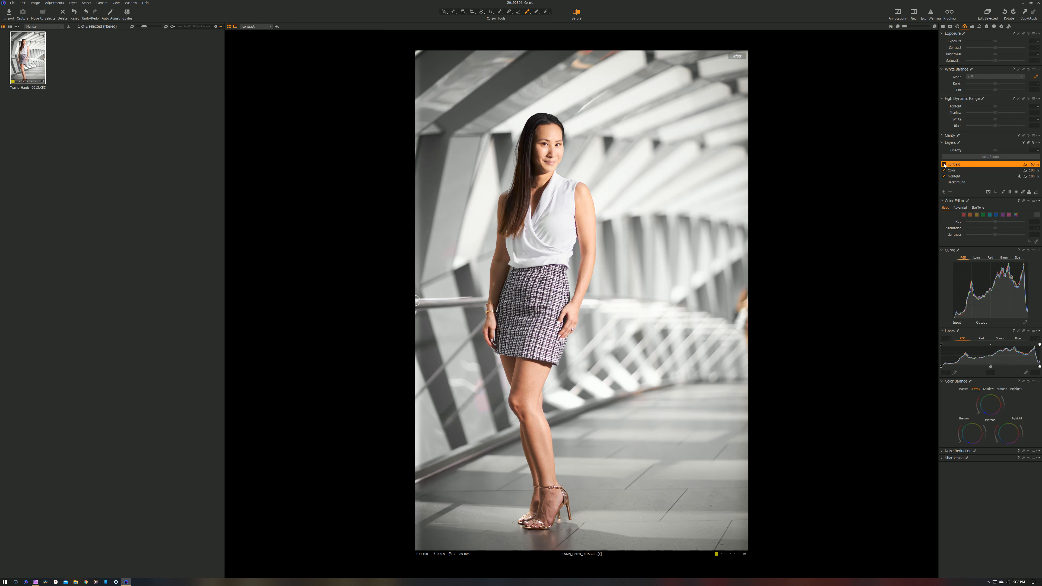
left_click(944, 165)
left_click(943, 165)
left_click(943, 165)
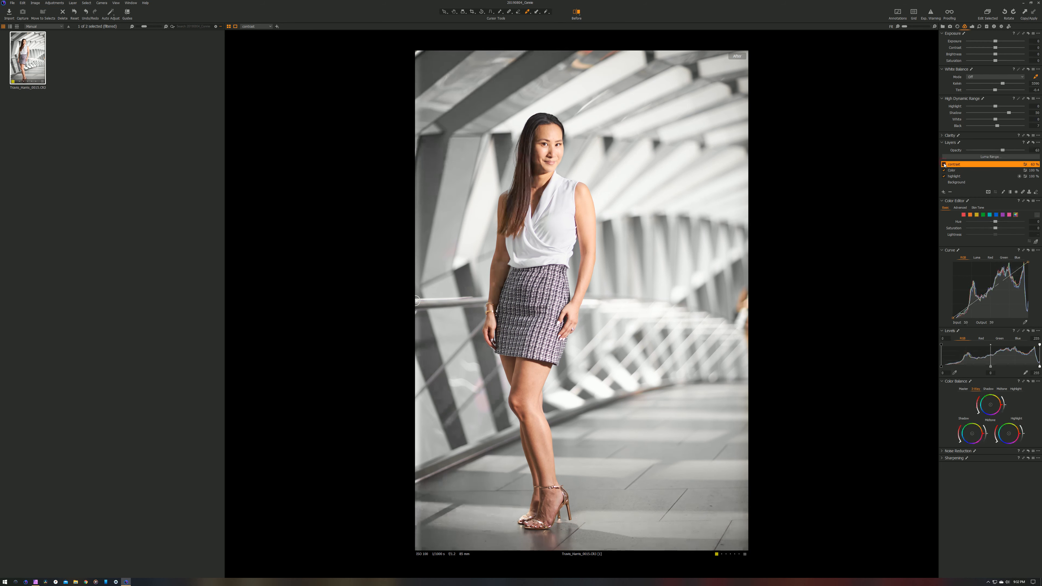
left_click(943, 165)
left_click(943, 165)
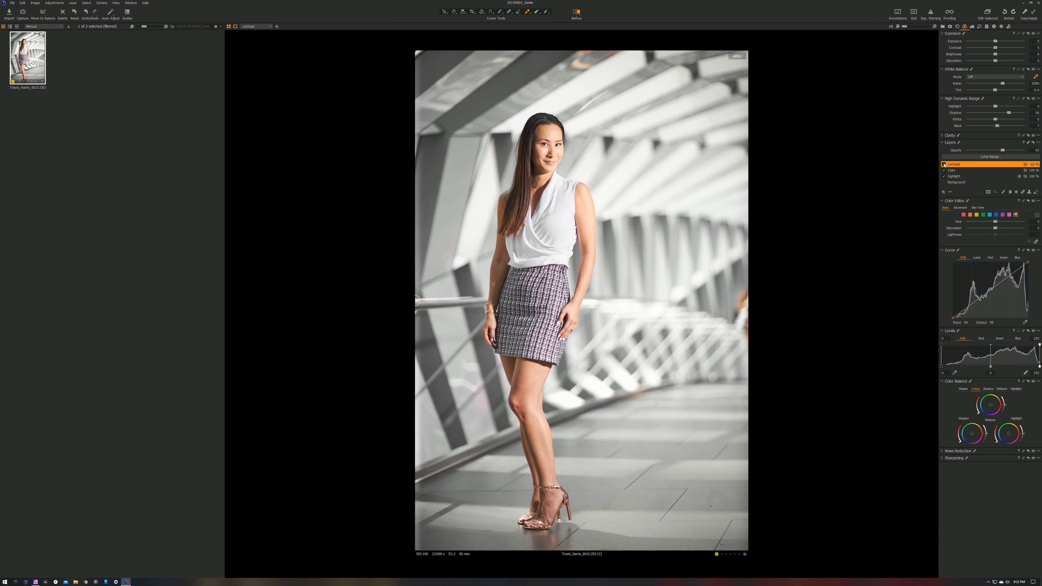
left_click(943, 164)
left_click(943, 164)
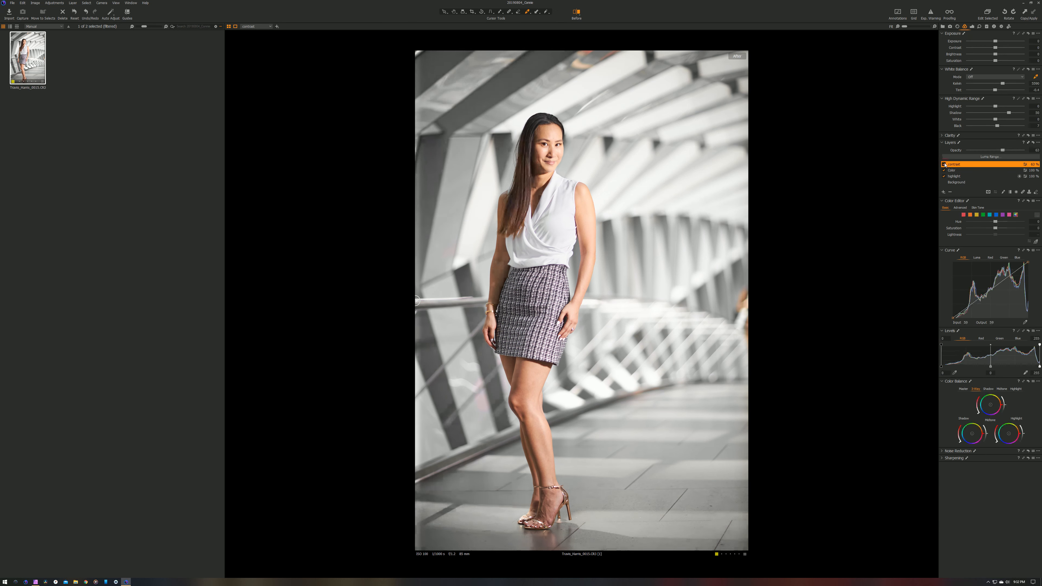
left_click(943, 164)
left_click(944, 164)
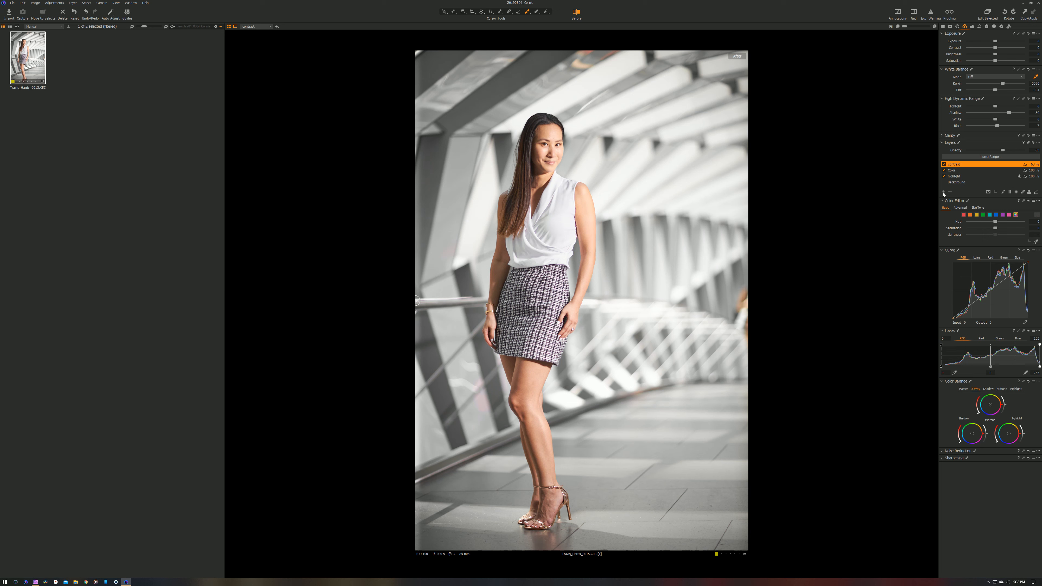
- Add a new adjustment layer above the contrast layer and name it skin
left_click(943, 192)
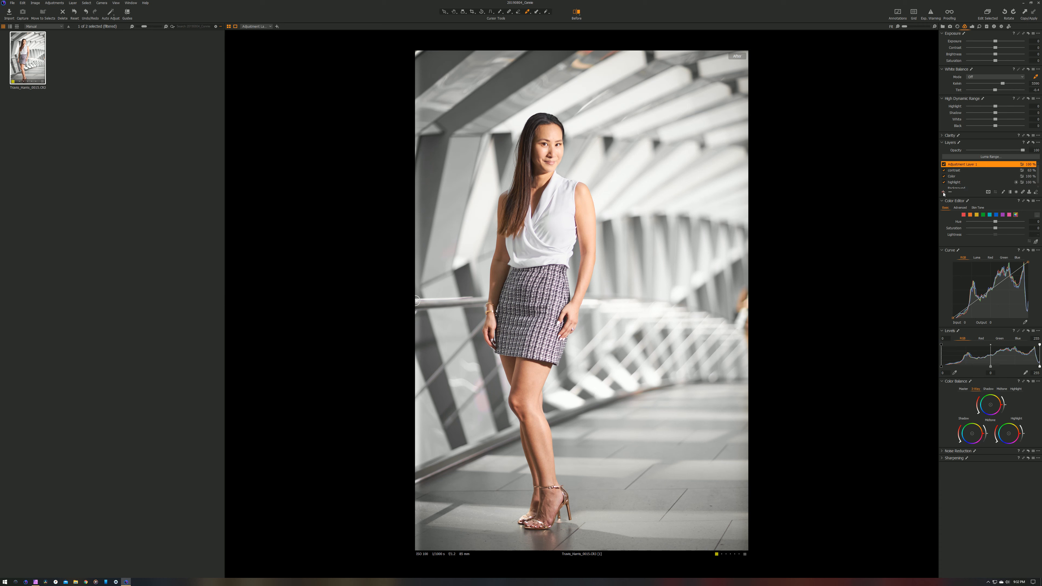
double_click(955, 165)
type("skin")
key("Return")
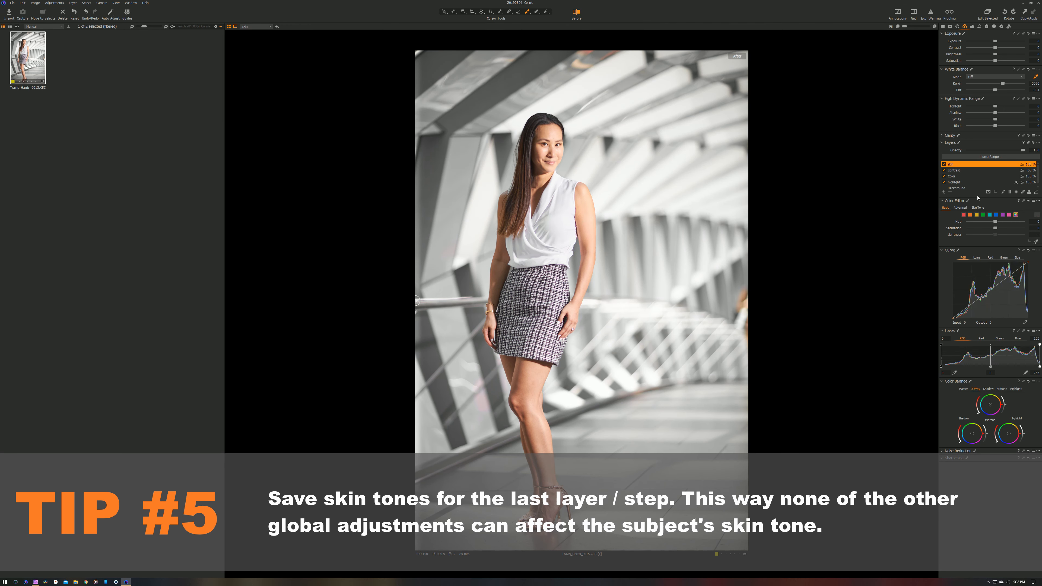
- Brush a mask on the skin layer over the woman's face, neck, arms, hands, legs and feet
key("b")
mouse_move(546, 147)
left_mouse_down()
mouse_move(546, 133)
mouse_move(547, 158)
mouse_move(550, 133)
mouse_move(533, 196)
mouse_move(535, 142)
mouse_move(553, 127)
mouse_move(504, 202)
mouse_move(493, 338)
left_mouse_up()
mouse_move(527, 393)
left_mouse_down()
mouse_move(511, 360)
mouse_move(513, 370)
mouse_move(530, 360)
mouse_move(521, 396)
mouse_move(529, 435)
mouse_move(533, 388)
mouse_move(535, 467)
mouse_move(534, 441)
mouse_move(556, 500)
mouse_move(537, 523)
mouse_move(525, 520)
mouse_move(549, 484)
mouse_move(550, 421)
left_mouse_up()
mouse_move(574, 318)
left_mouse_down()
mouse_move(563, 321)
mouse_move(586, 276)
mouse_move(589, 228)
mouse_move(582, 205)
mouse_move(585, 249)
mouse_move(576, 183)
mouse_move(590, 193)
mouse_move(584, 232)
left_mouse_up()
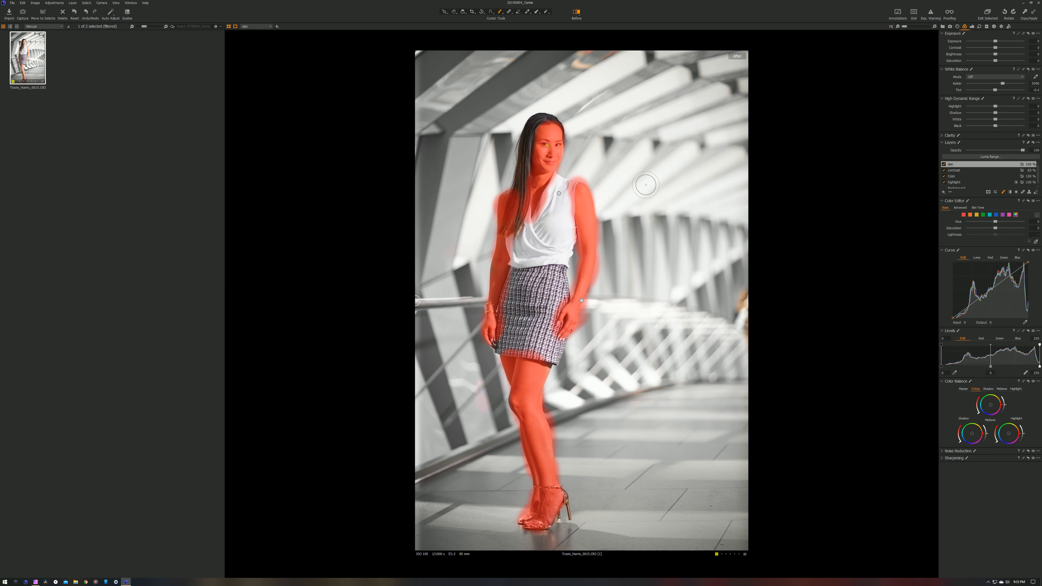
- Sample the woman's upper arm for a Skin Tone edit on the skin layer, raising saturation amount to about 12 and lightness uniformity to just under 40
key("m")
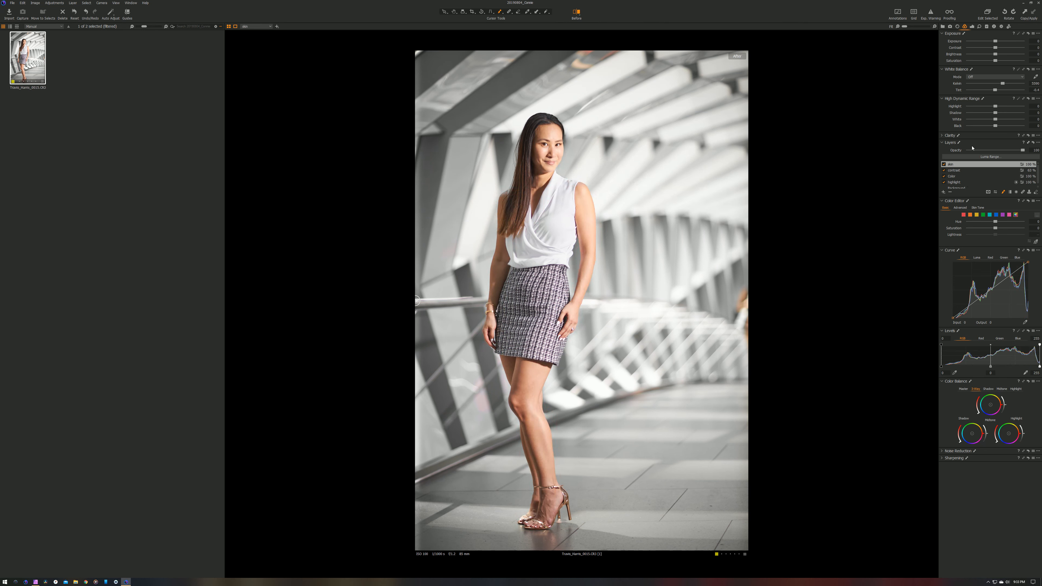
left_click(978, 207)
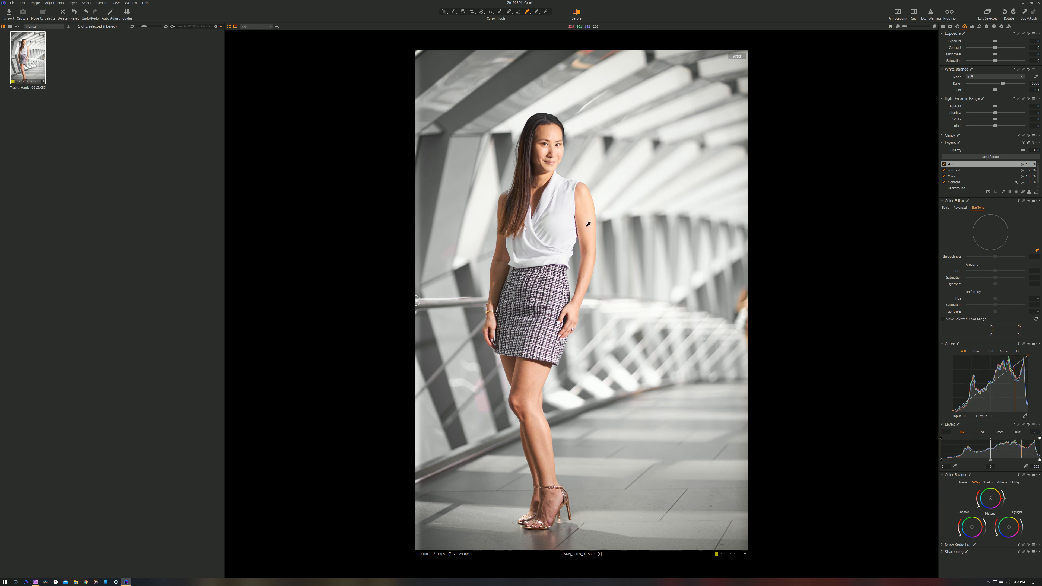
left_click(588, 226)
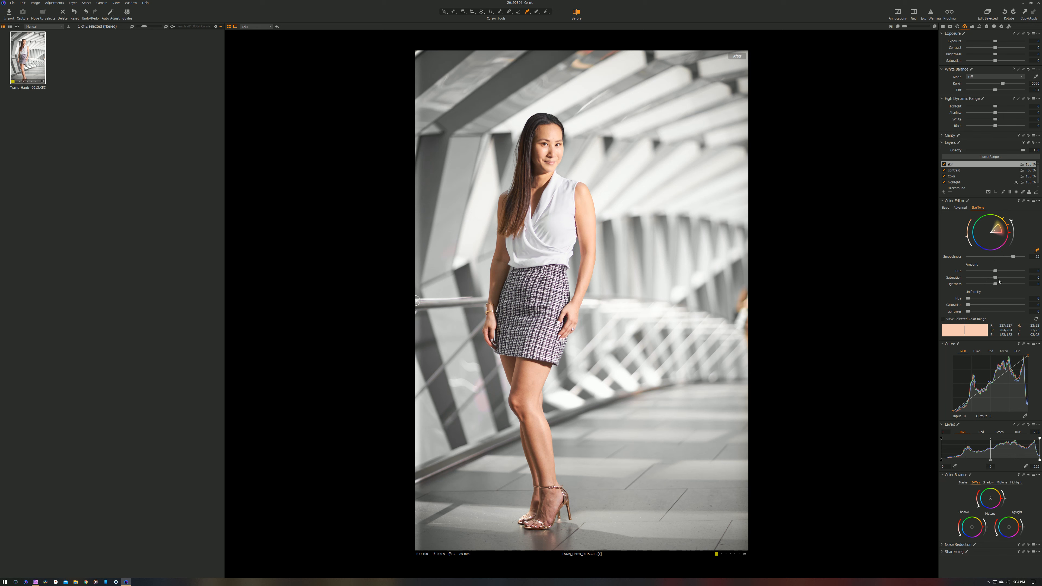
left_click_drag(995, 278, 1005, 278)
left_click_drag(968, 313, 986, 315)
- Compare the portrait with the skin layer off and on, and sweep the before/after divider across the whole image
left_click(943, 164)
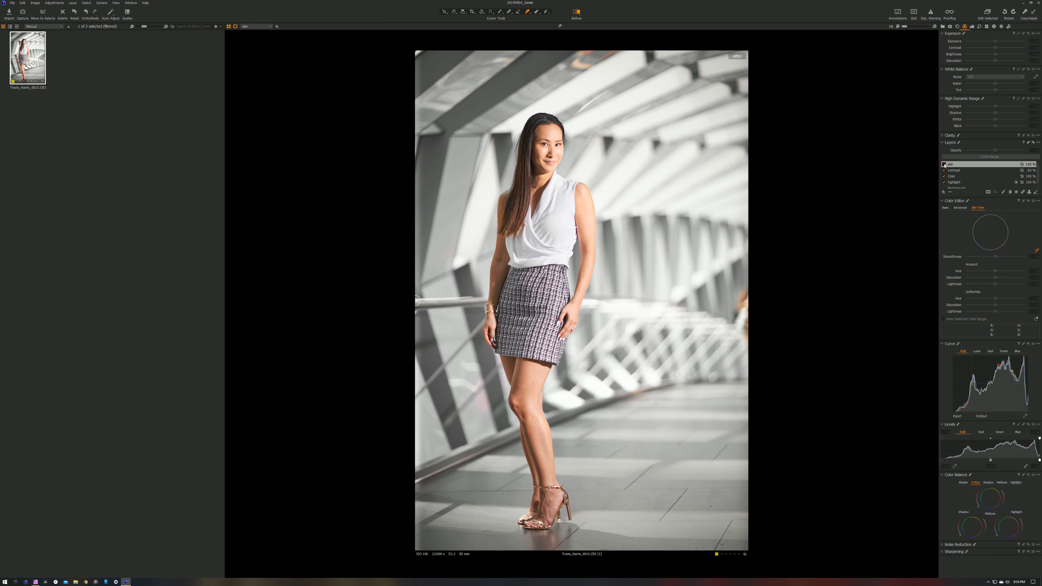
left_click(943, 164)
left_click(943, 165)
left_click(943, 164)
left_click(943, 164)
left_click(943, 164)
left_click(943, 164)
left_click(943, 164)
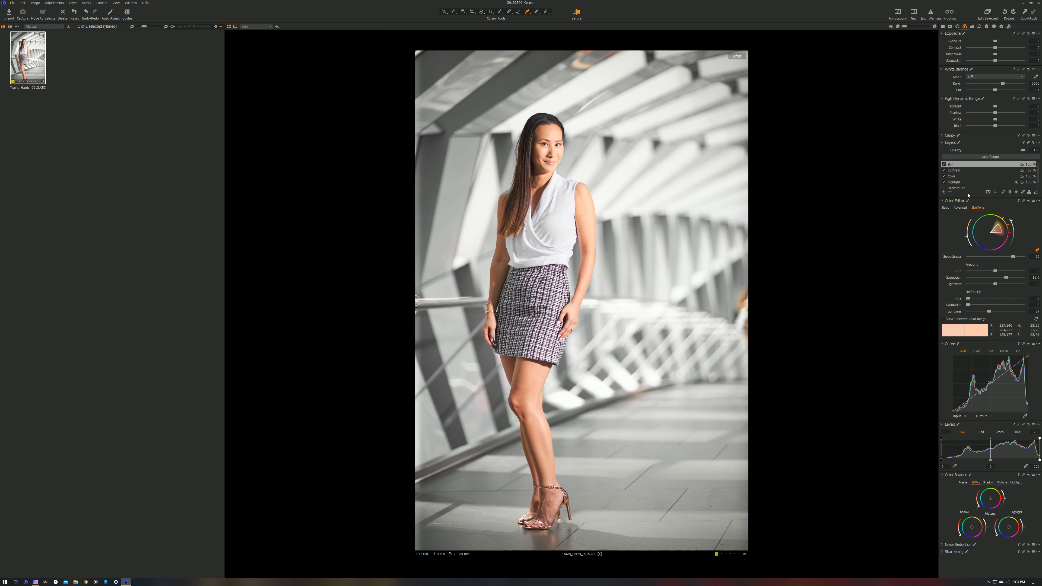
left_click(943, 165)
left_click(943, 164)
left_click(943, 164)
left_click(943, 164)
left_click(943, 164)
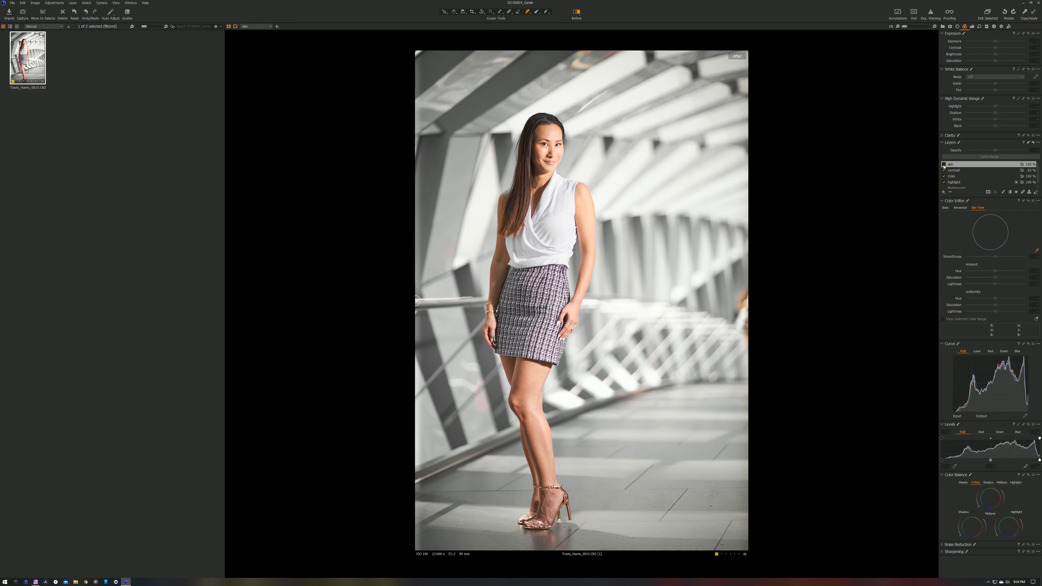
left_click(943, 164)
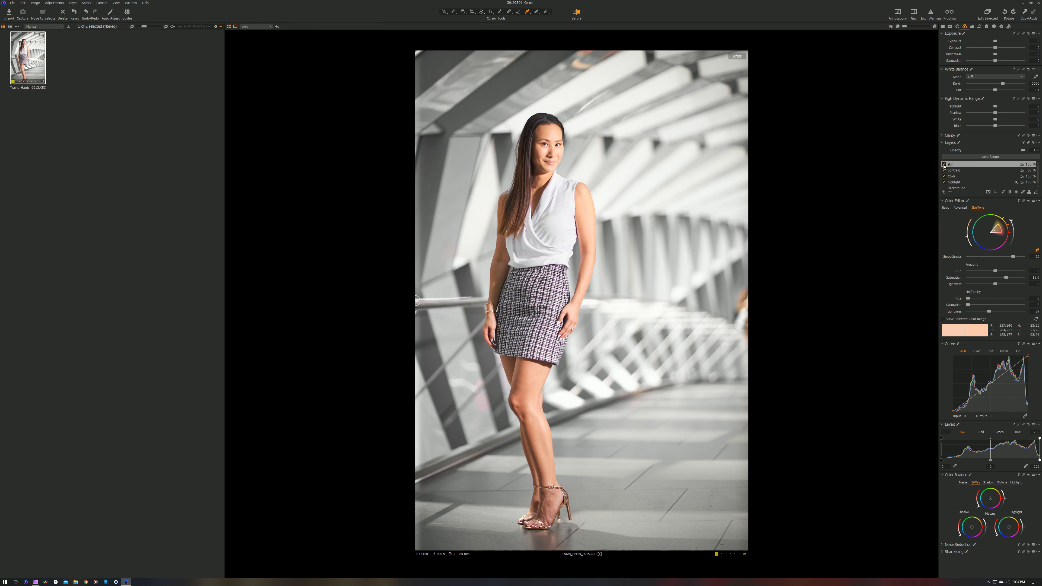
left_click(943, 164)
left_click(944, 164)
left_click_drag(416, 300, 805, 313)
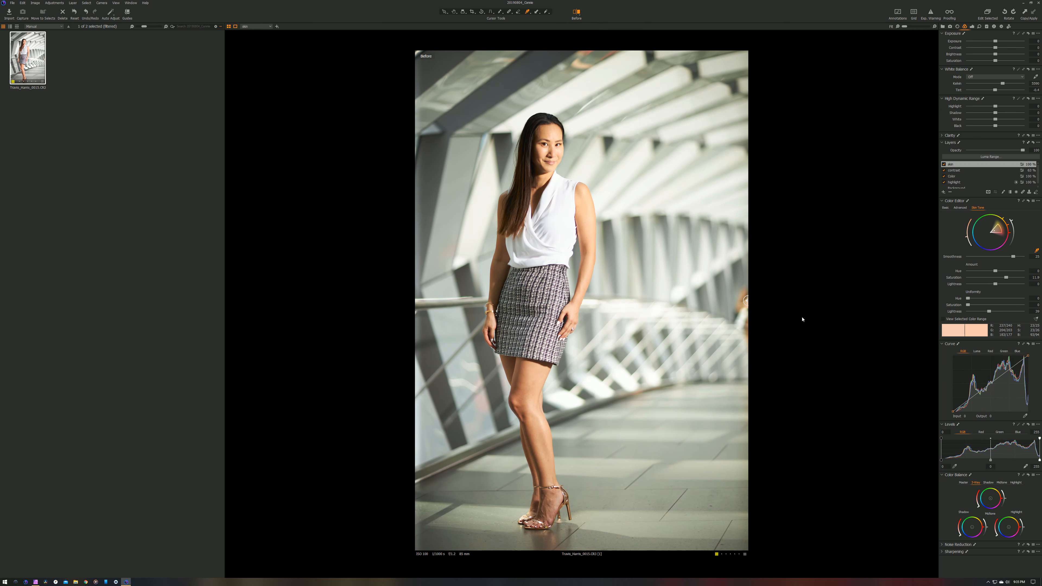
left_click_drag(746, 301, 413, 292)
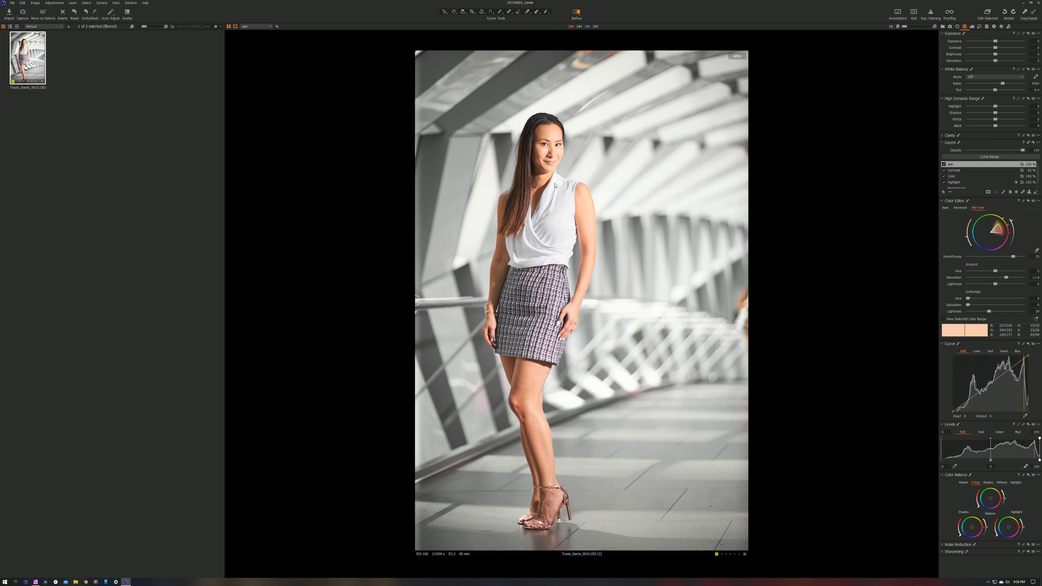
- Send the portrait to Affinity Photo for editing as an uncompressed 16-bit TIFF in Adobe RGB (1998)
right_click(530, 167)
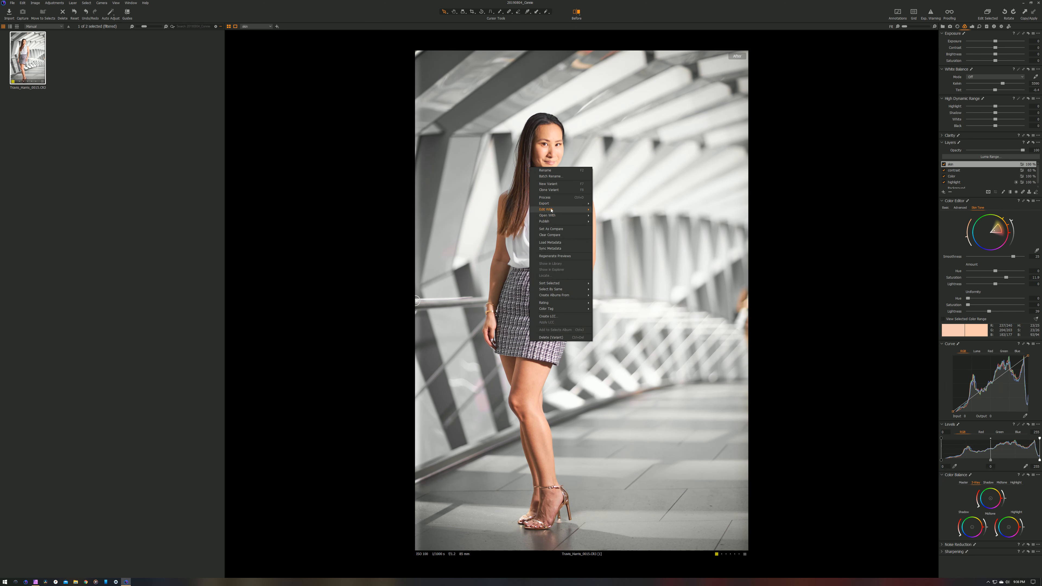
mouse_move(552, 211)
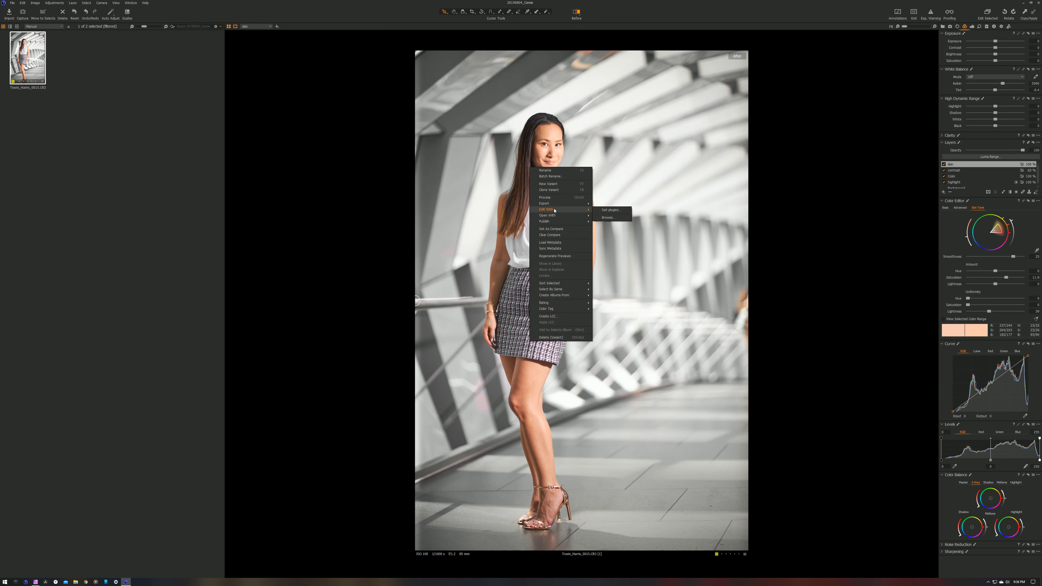
left_click(609, 218)
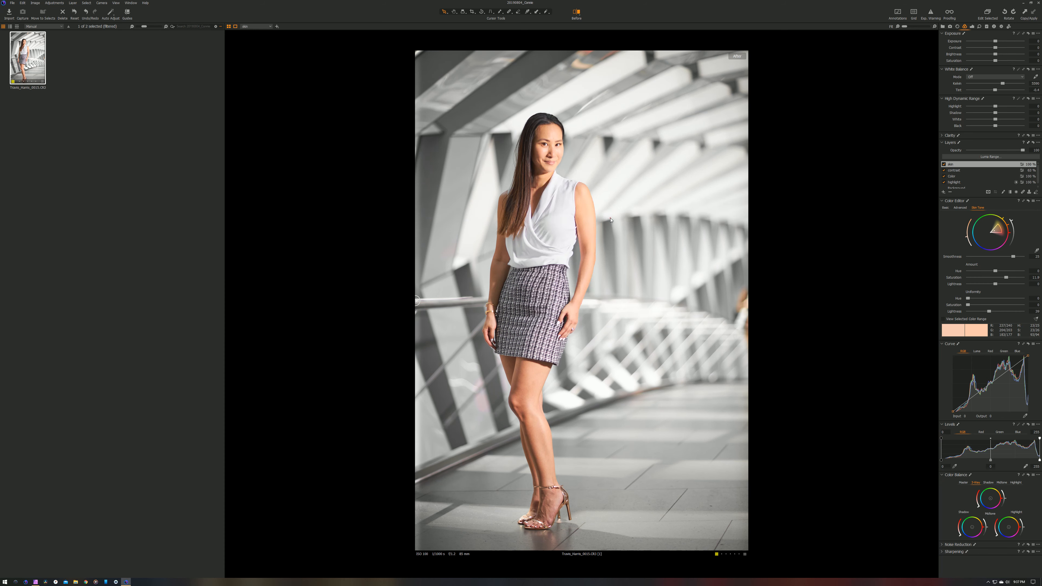
double_click(486, 356)
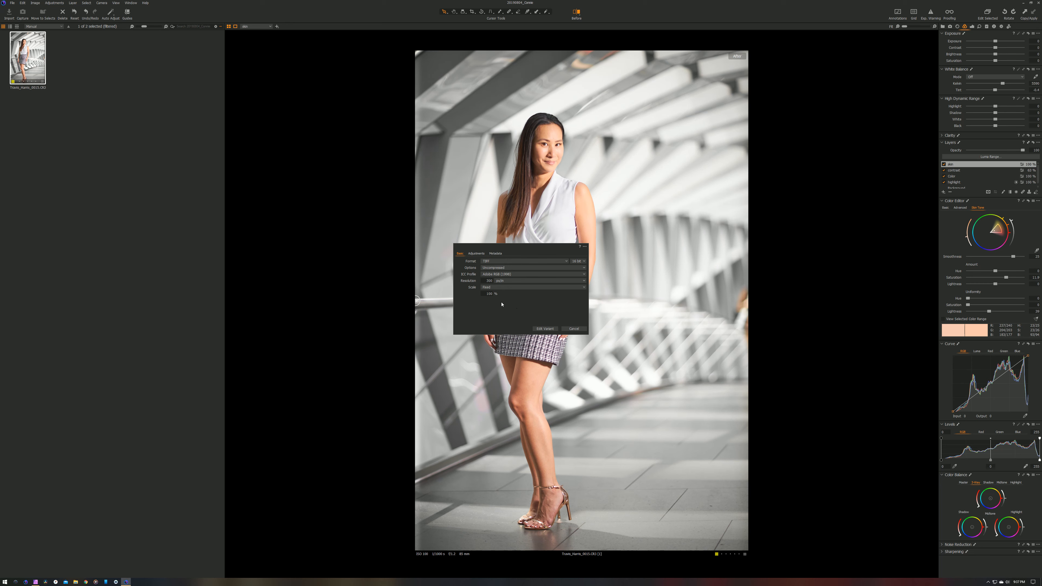
left_click(547, 329)
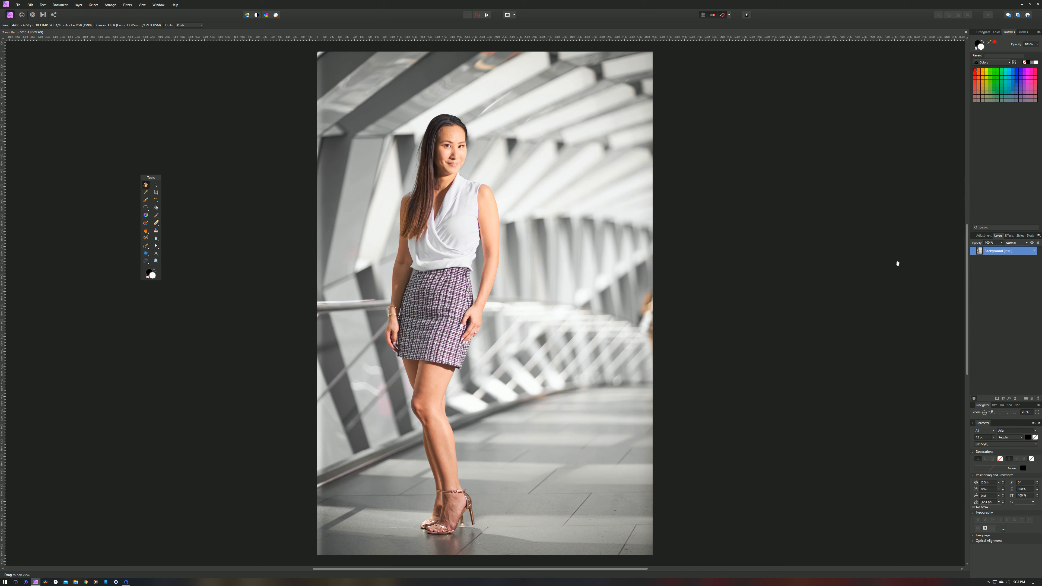
- Place the floating Tools palette beside the portrait and duplicate the Background layer
key("ctrl+minus")
key("ctrl+minus")
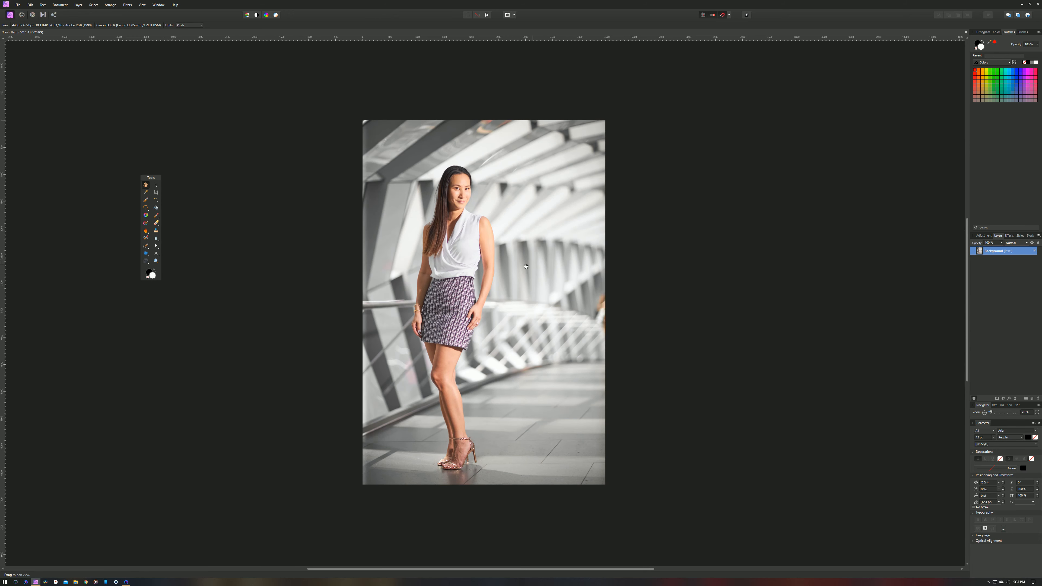
left_click_drag(526, 266, 598, 241)
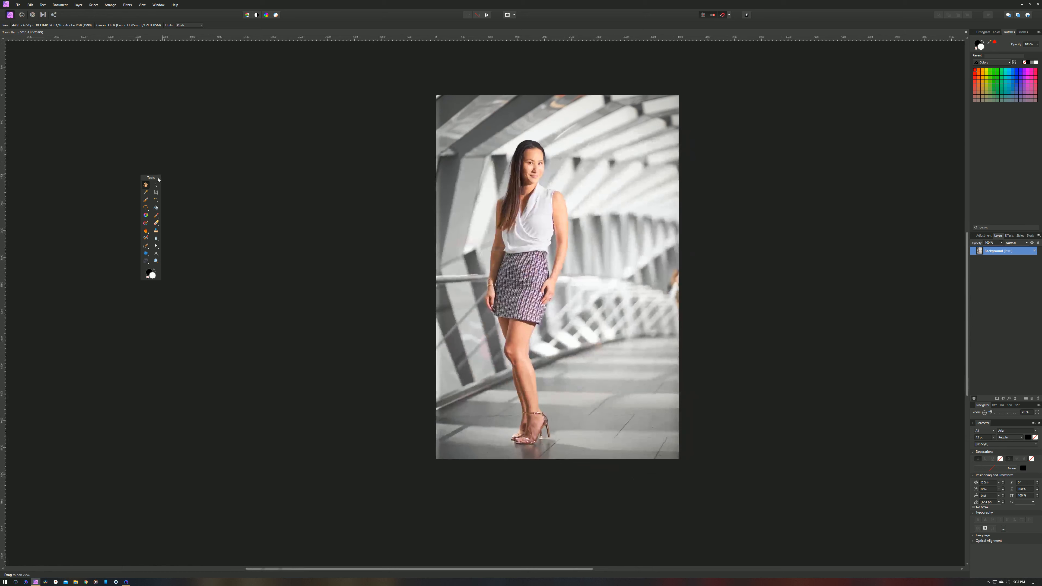
left_click_drag(159, 179, 390, 122)
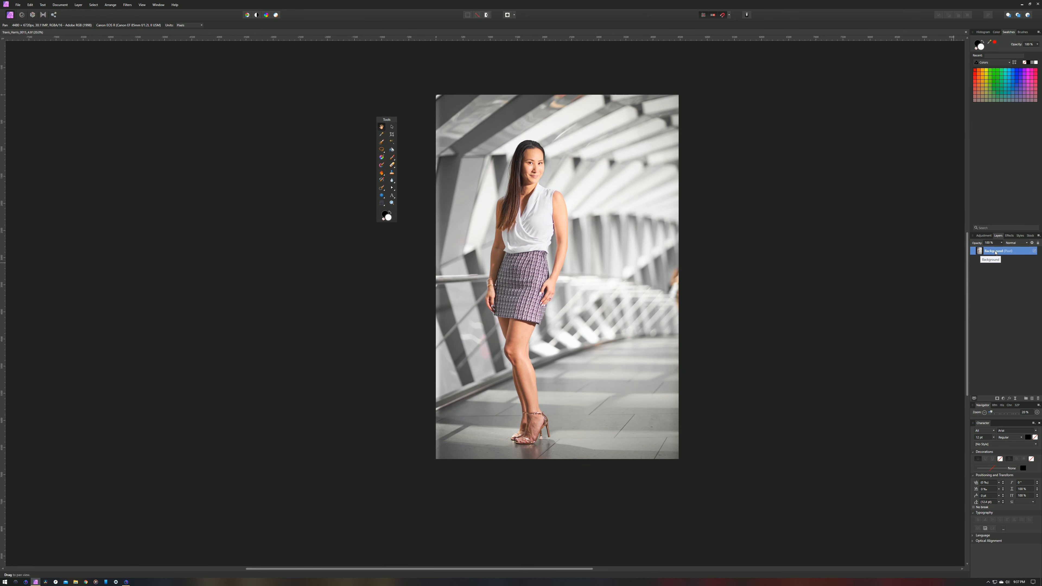
key("ctrl+j")
left_click_drag(670, 292, 678, 286)
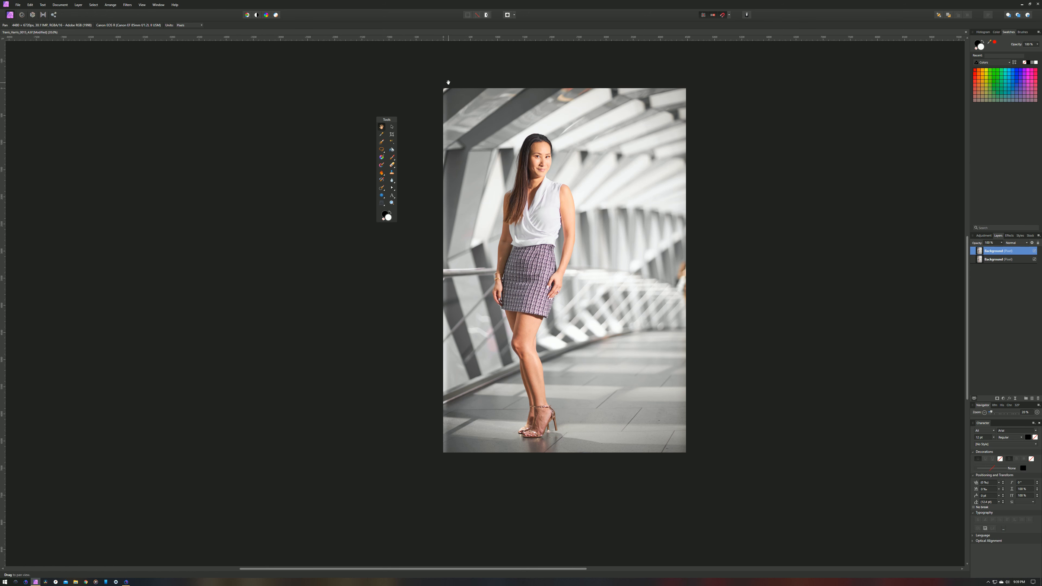
- Select a full-height strip along the photo's left edge, stretch it slightly outward past the canvas and deselect
key("m")
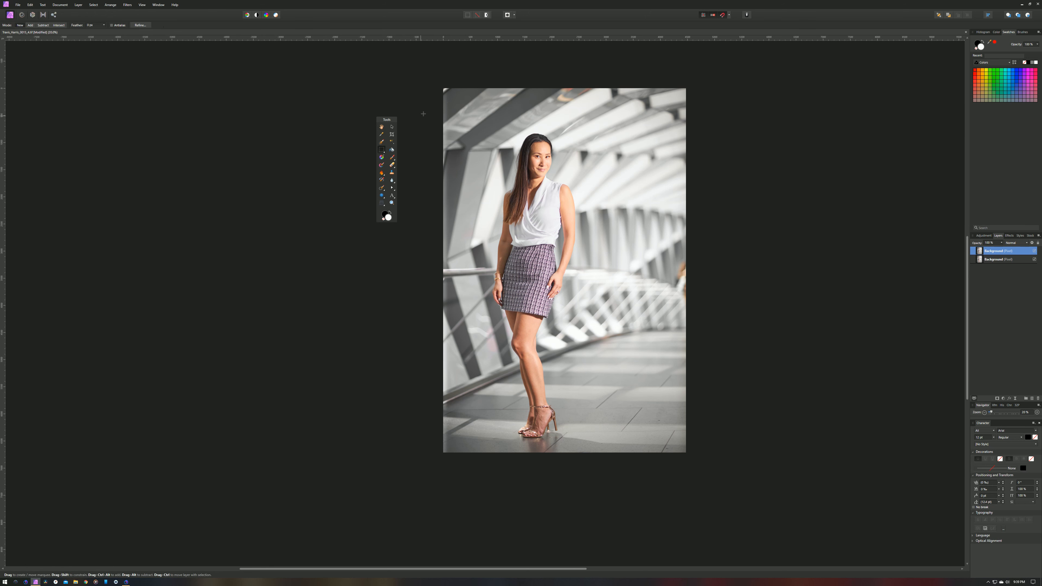
left_click_drag(460, 447, 491, 543)
key("v")
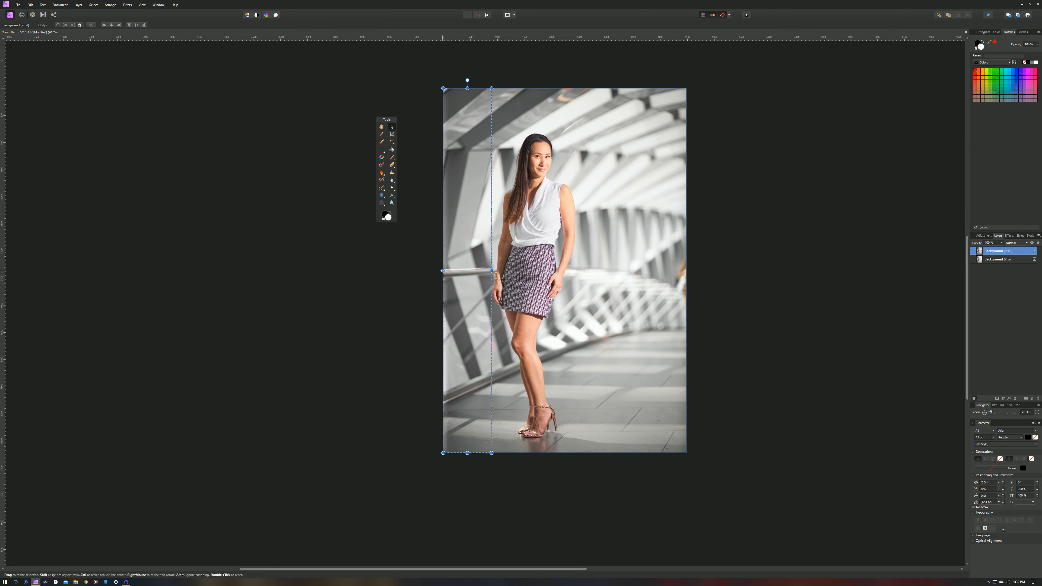
left_click_drag(443, 271, 438, 271)
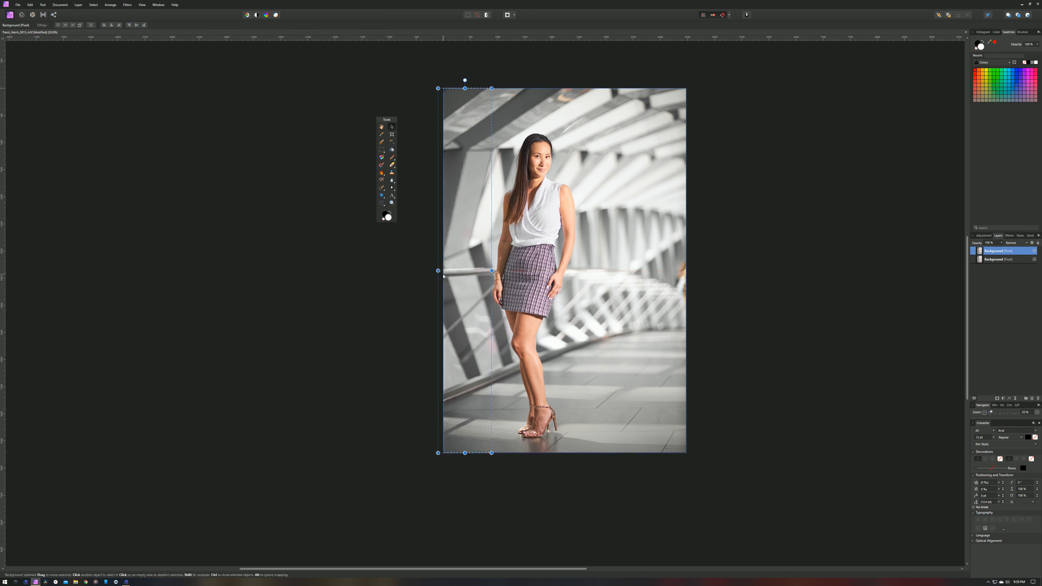
key("ctrl+d")
- Select the full-height background area to the right of the woman, stretch it slightly outward past the canvas and deselect
key("m")
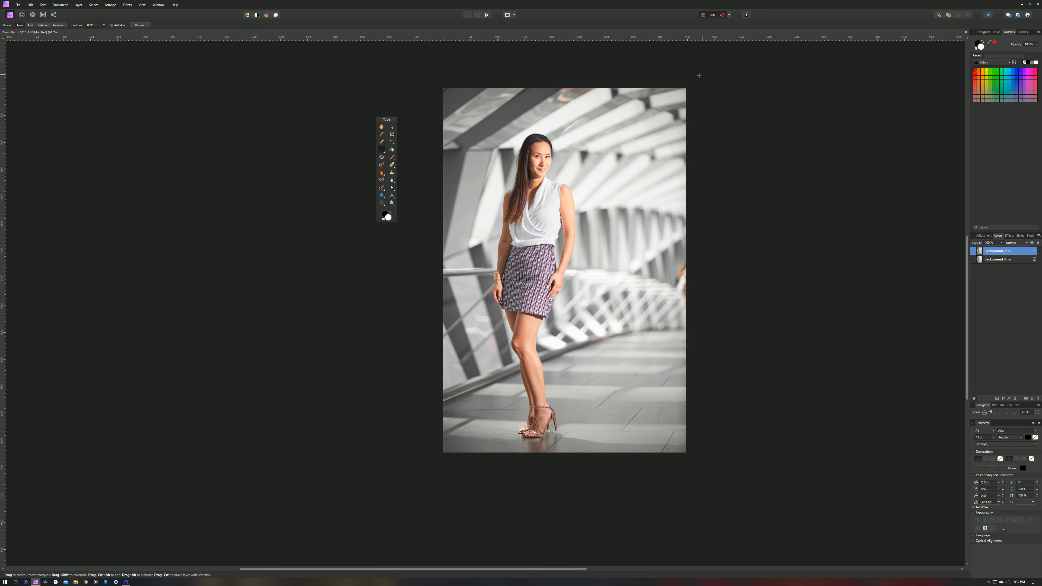
left_click_drag(684, 123, 634, 481)
left_click_drag(581, 520, 577, 526)
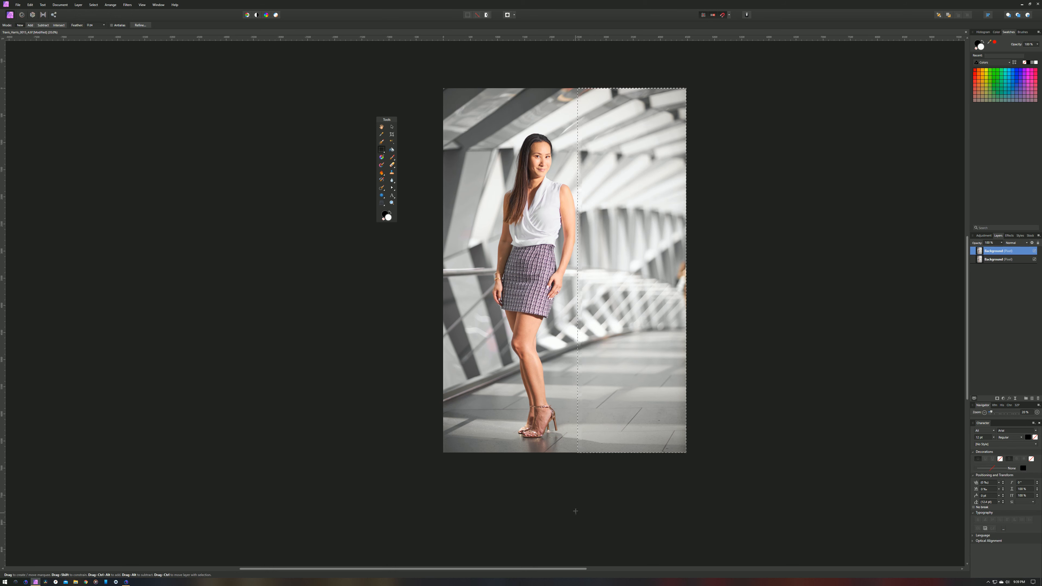
key("v")
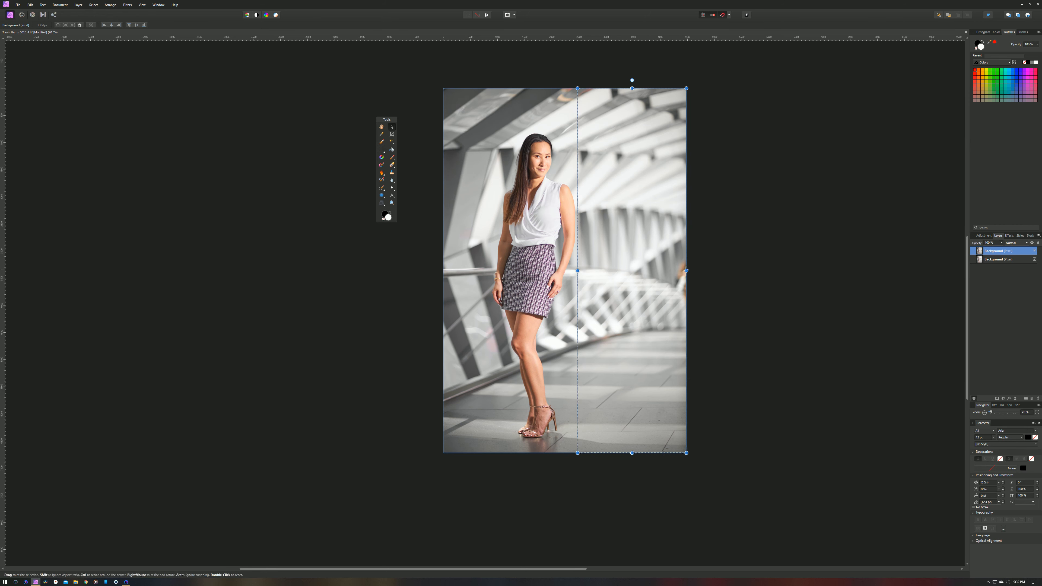
left_click_drag(686, 270, 698, 271)
left_click(722, 299)
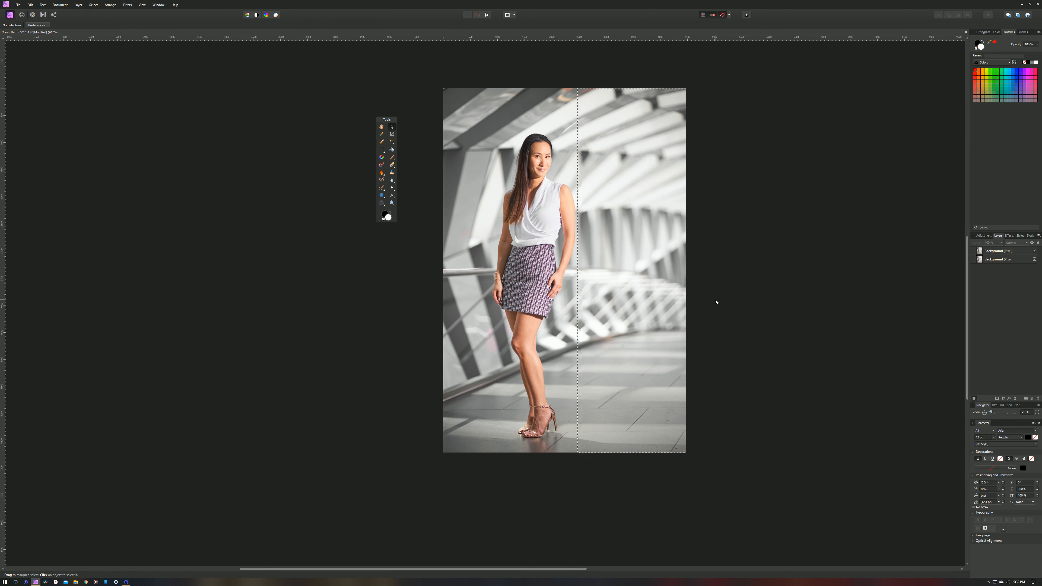
key("ctrl+d")
- Select the full-width area from the skirt hem down, stretch it downward past the canvas to lengthen the legs, and deselect
key("m")
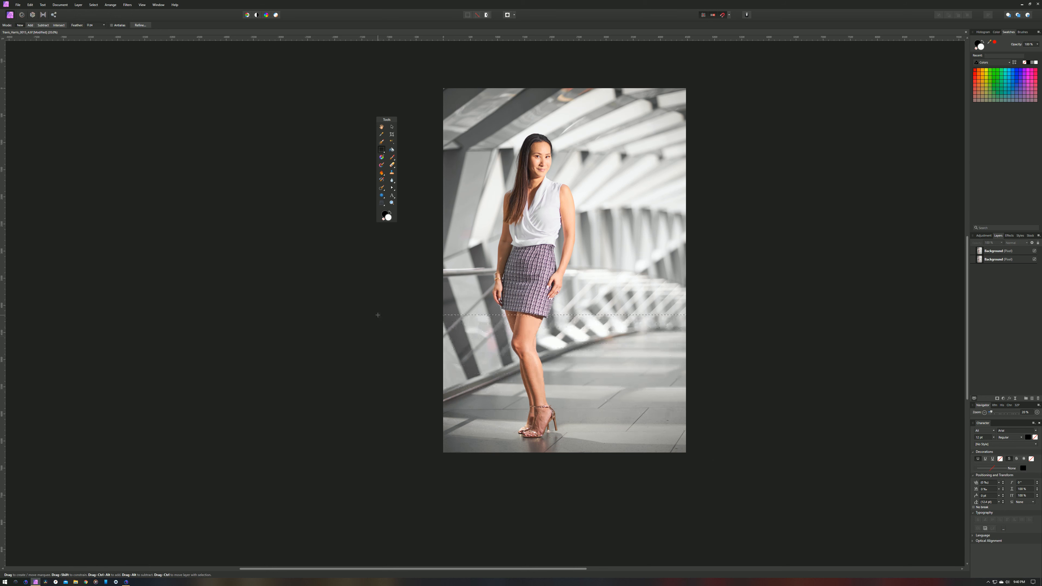
left_click_drag(378, 315, 377, 308)
key("v")
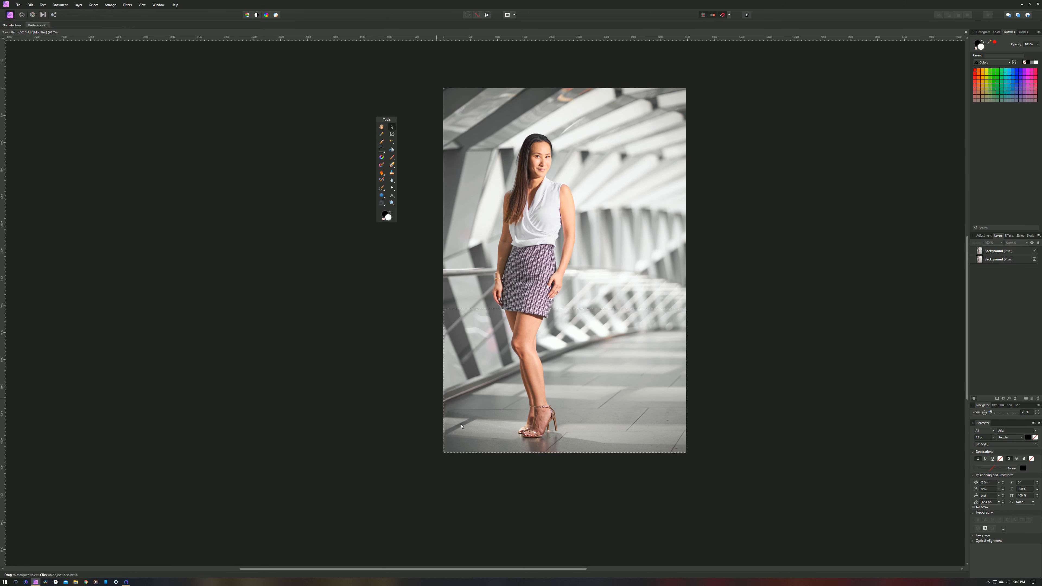
left_click(558, 451)
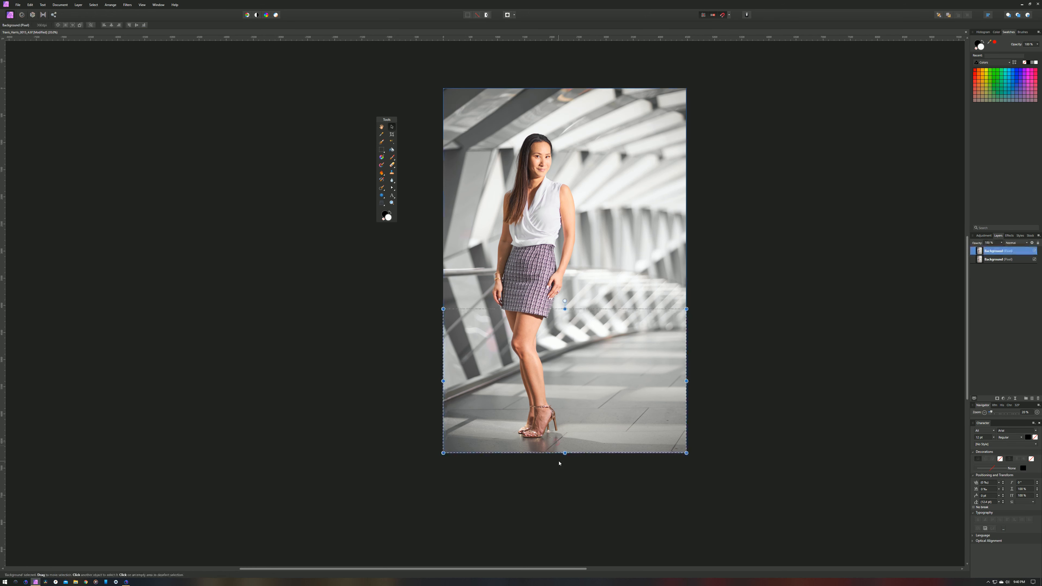
left_click_drag(565, 452, 562, 468)
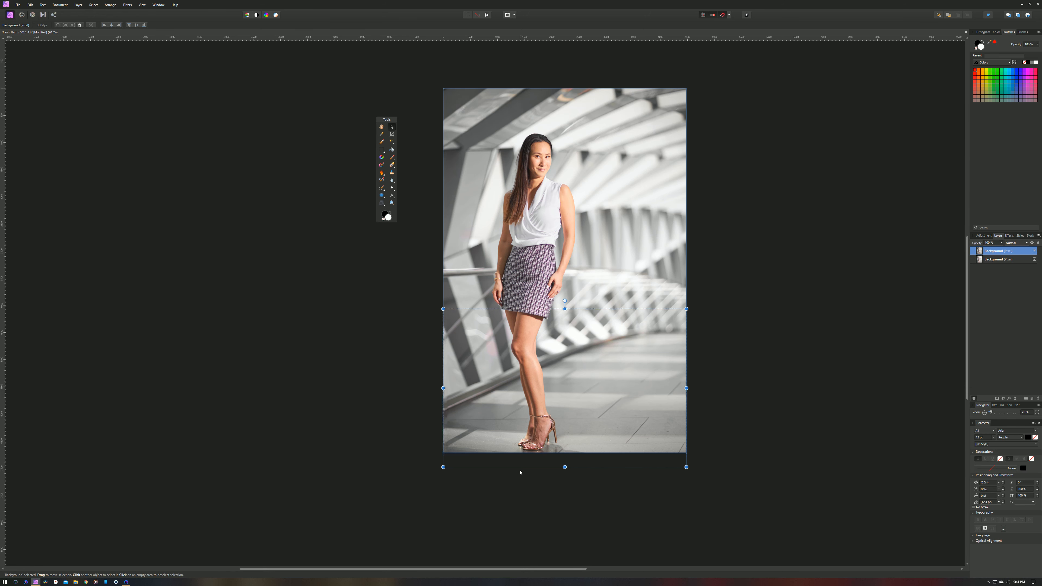
left_click(747, 350)
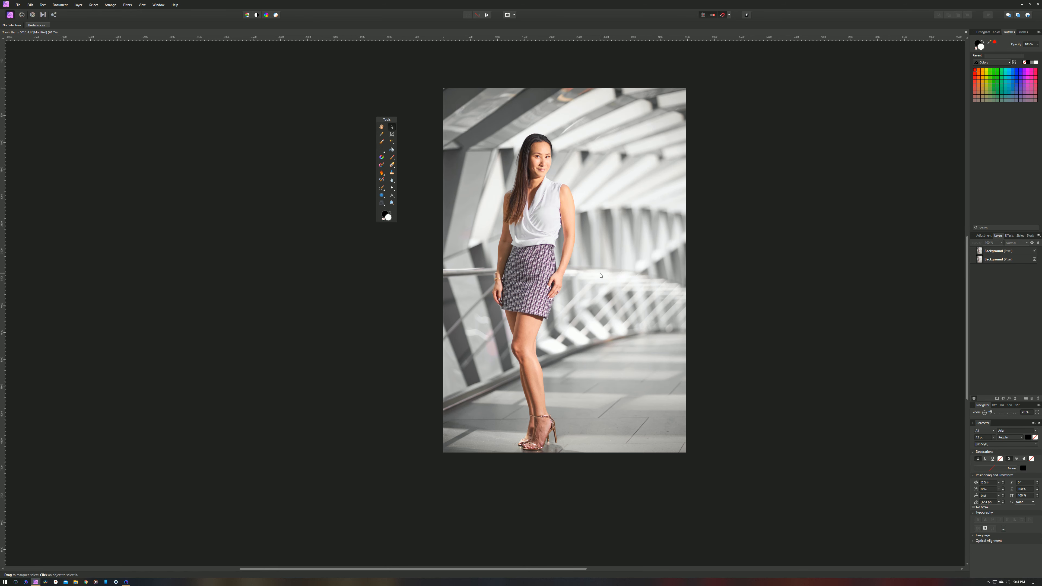
- Move the floating Tools palette off the woman's skirt and legs into the empty area outside the photo
scroll(596, 264, "up", 3)
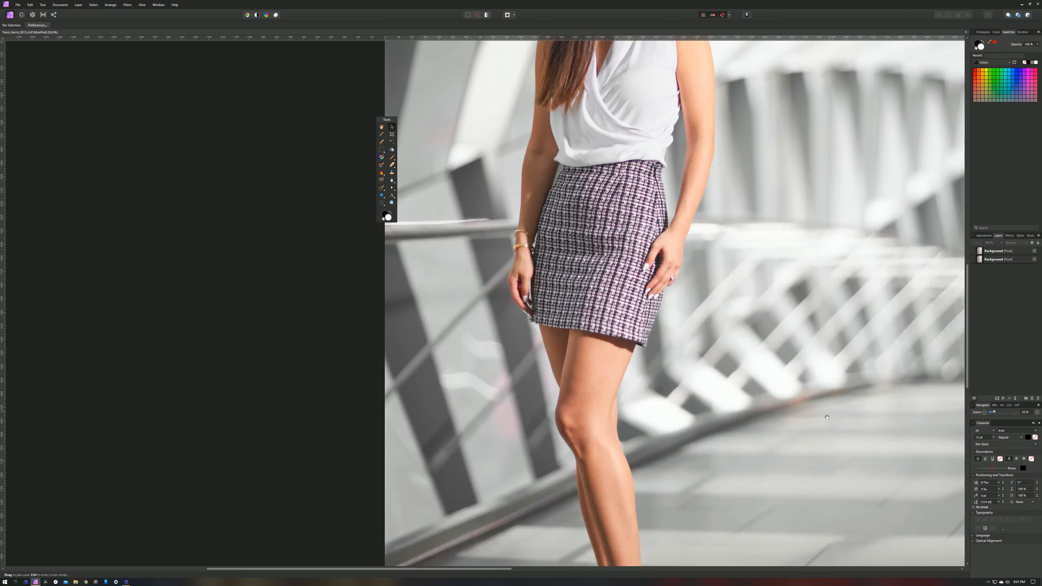
scroll(683, 319, "down", 5)
scroll(683, 320, "right", 5)
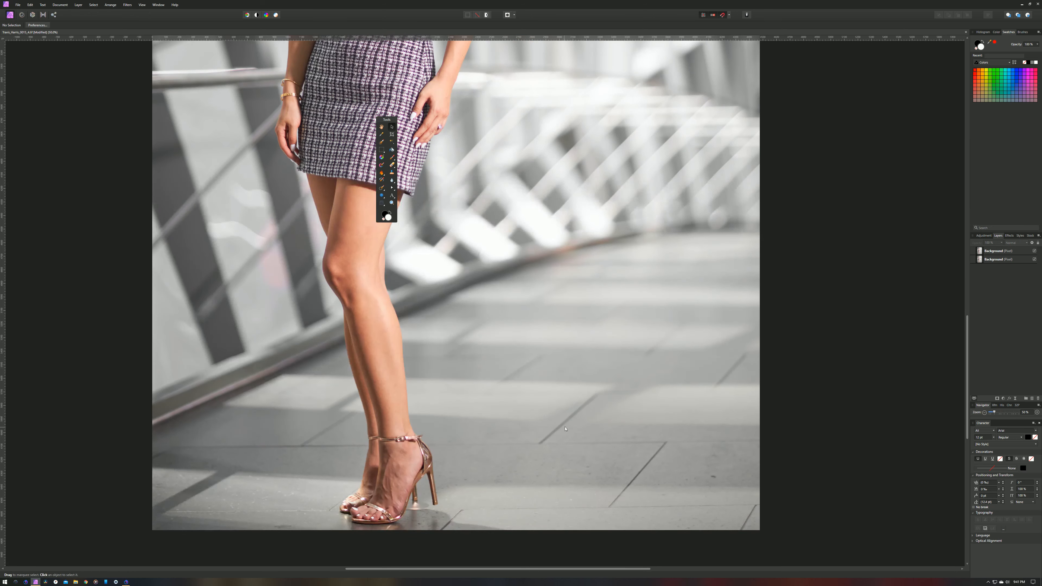
scroll(564, 429, "down", 1)
scroll(565, 428, "left", 2)
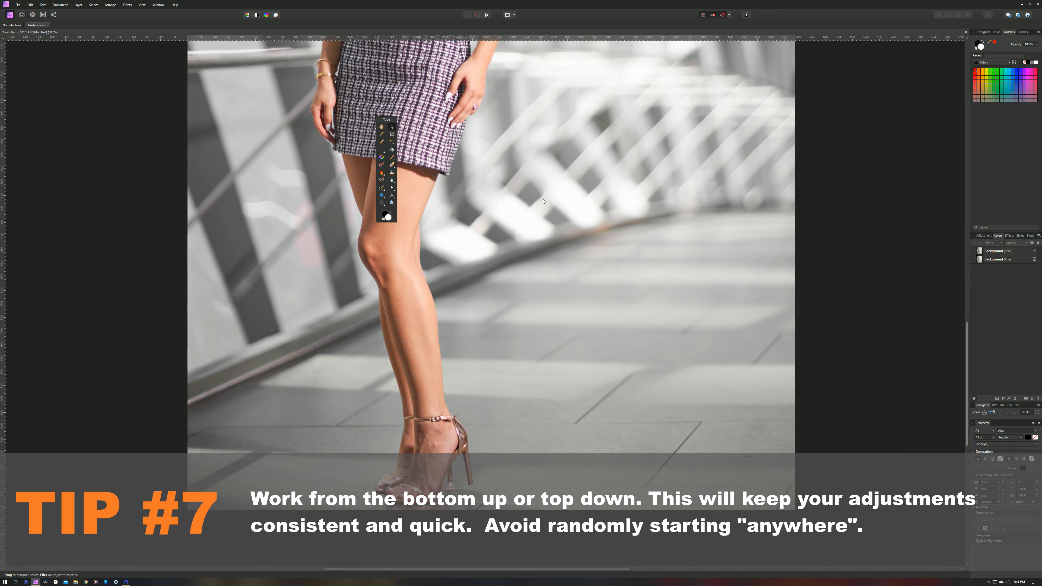
left_click_drag(387, 122, 132, 148)
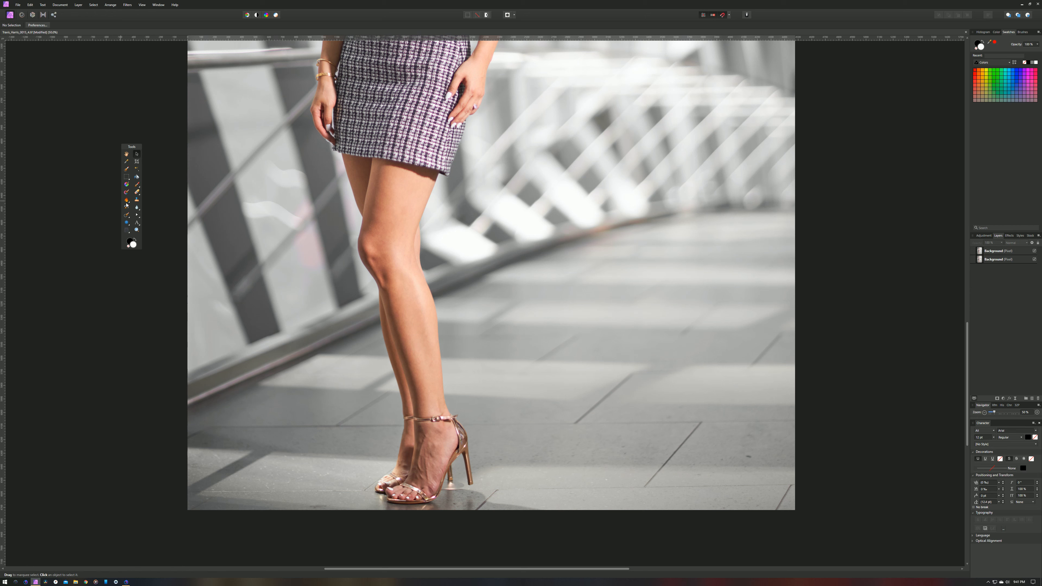
- Inpaint the small specks on the floor beside the shoes with the Inpainting Brush on the upper Background layer
left_click(127, 219)
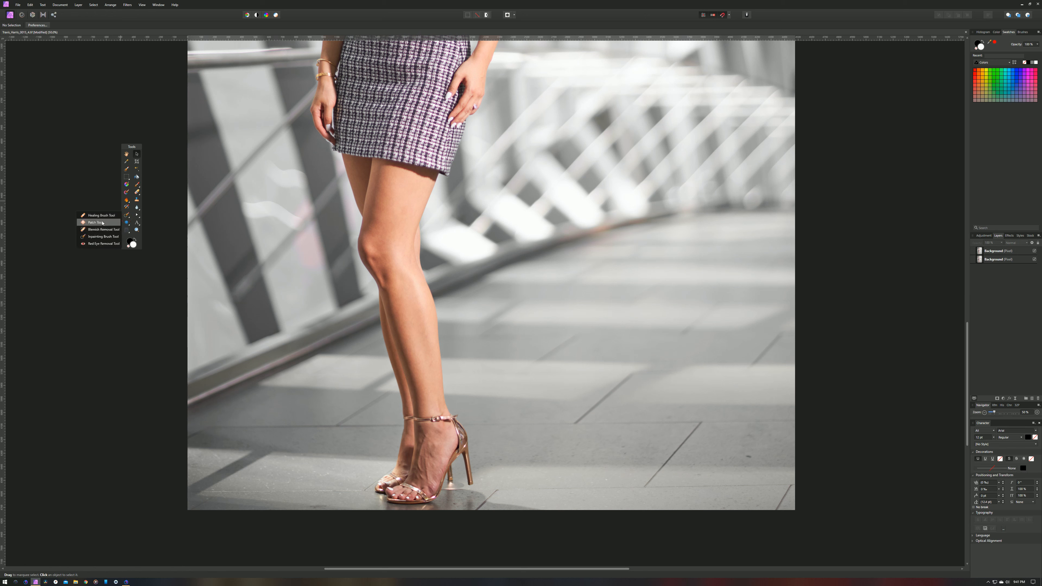
left_click(103, 237)
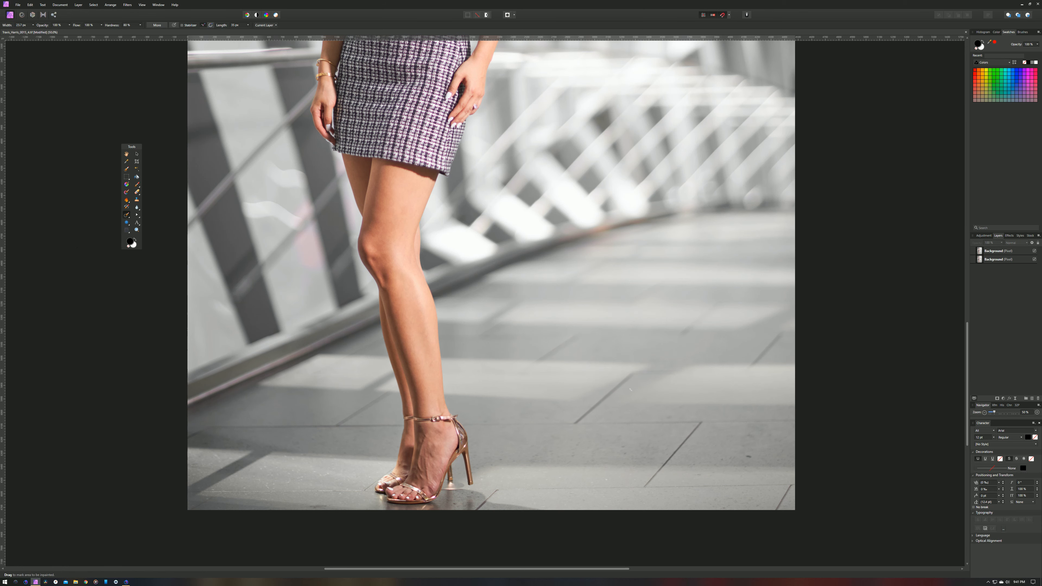
scroll(630, 389, "down", 4)
scroll(629, 388, "up", 5)
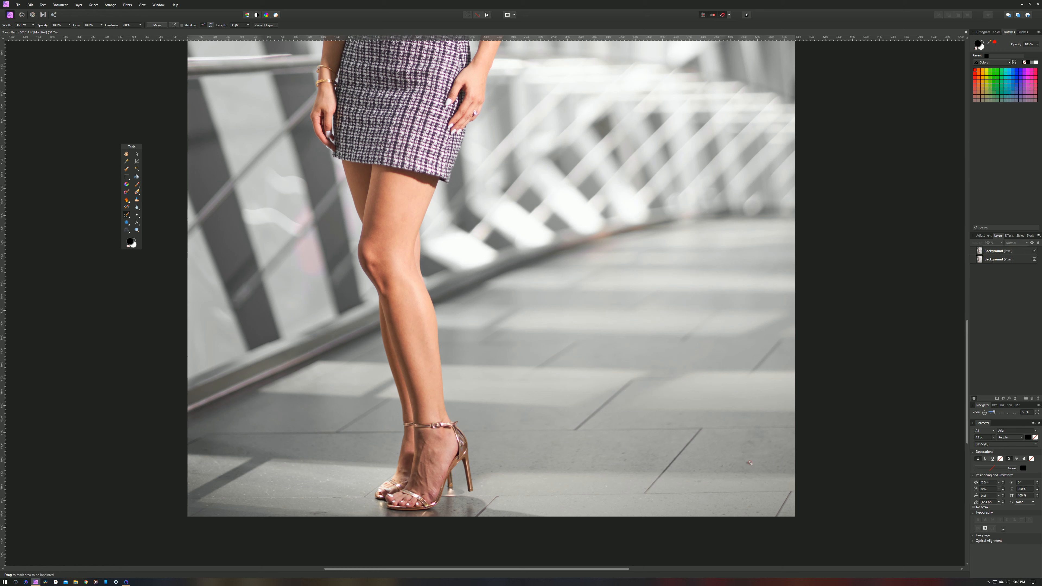
left_click(1001, 251)
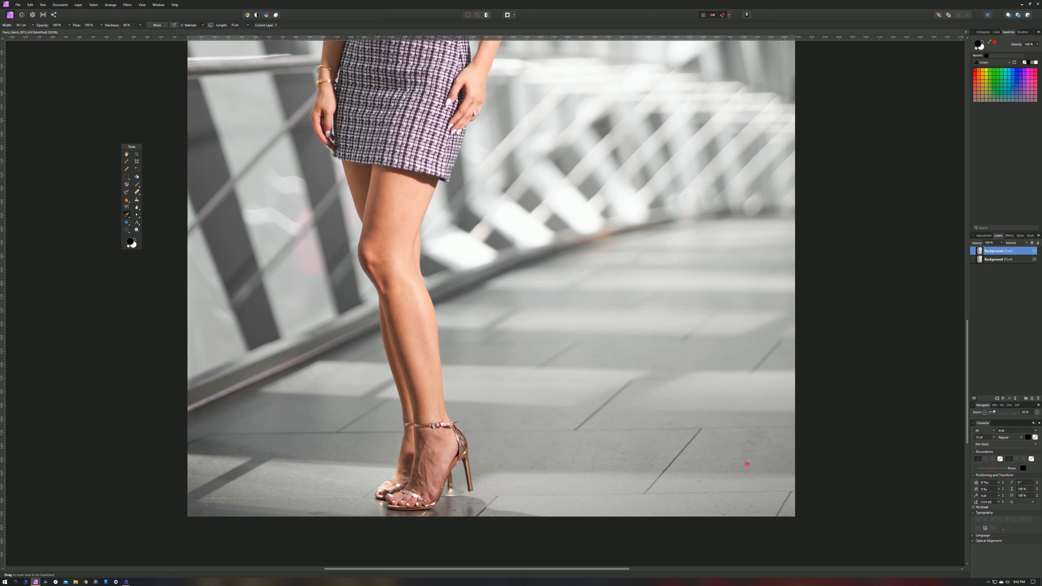
left_click(748, 442)
left_click(667, 423)
left_click(681, 412)
left_click(622, 454)
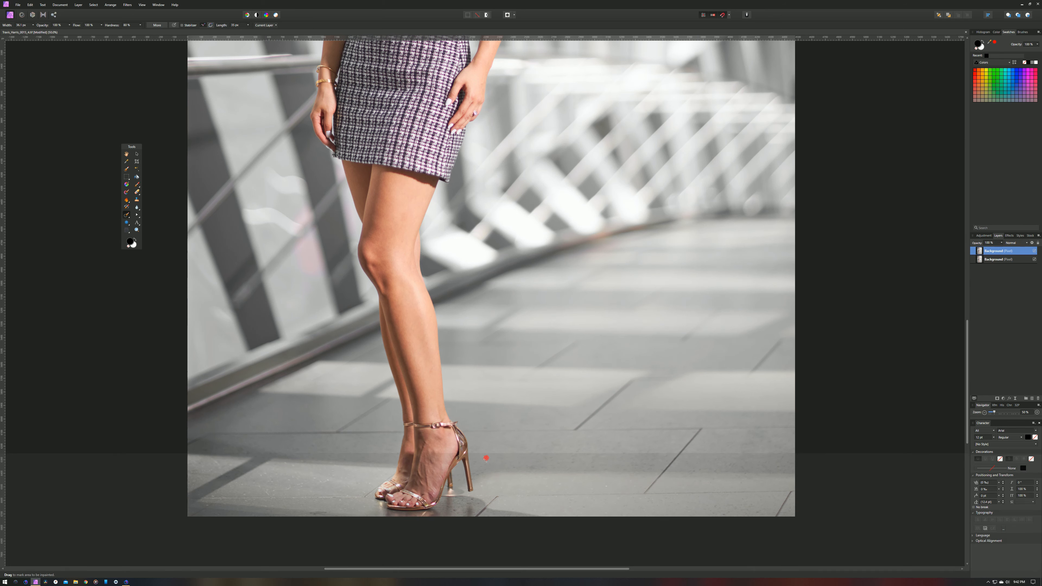
left_click(578, 449)
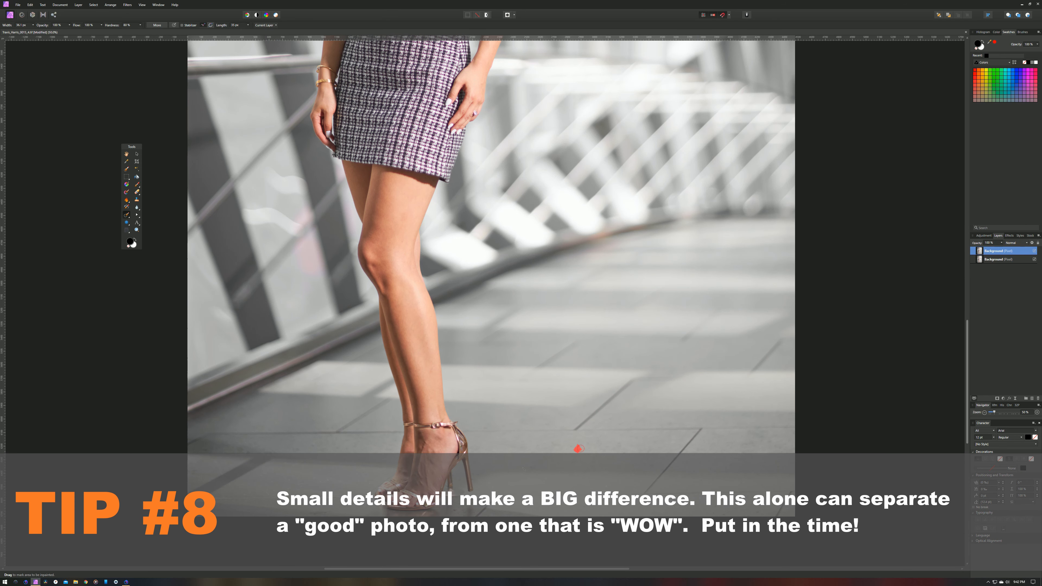
left_click(530, 450)
- Inpaint the diagonal tile seams on the floor to the right of the woman's legs
mouse_move(574, 430)
left_mouse_down()
mouse_move(631, 377)
mouse_move(576, 431)
mouse_move(606, 399)
left_mouse_up()
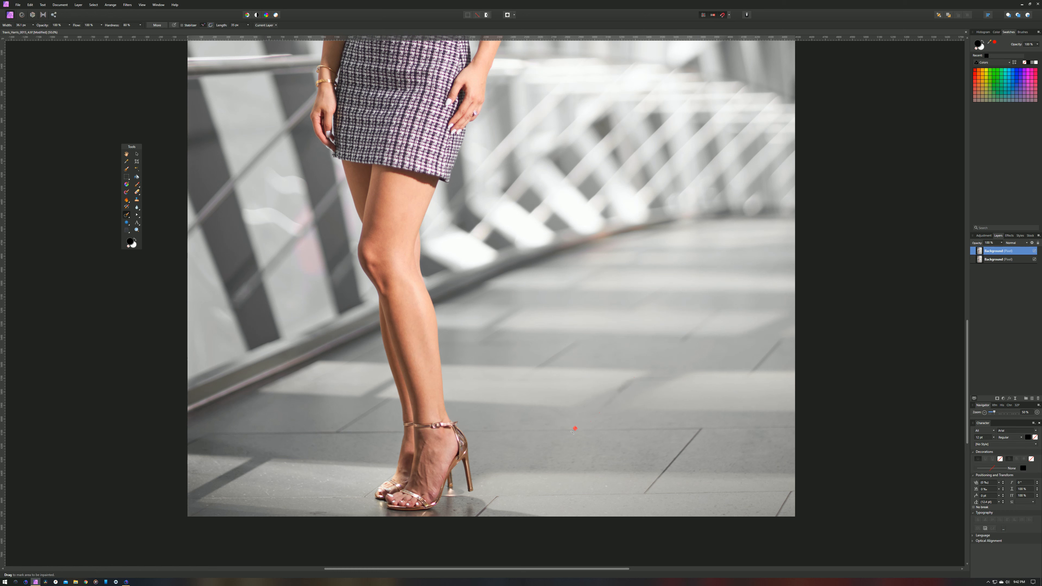
left_click_drag(618, 394, 625, 384)
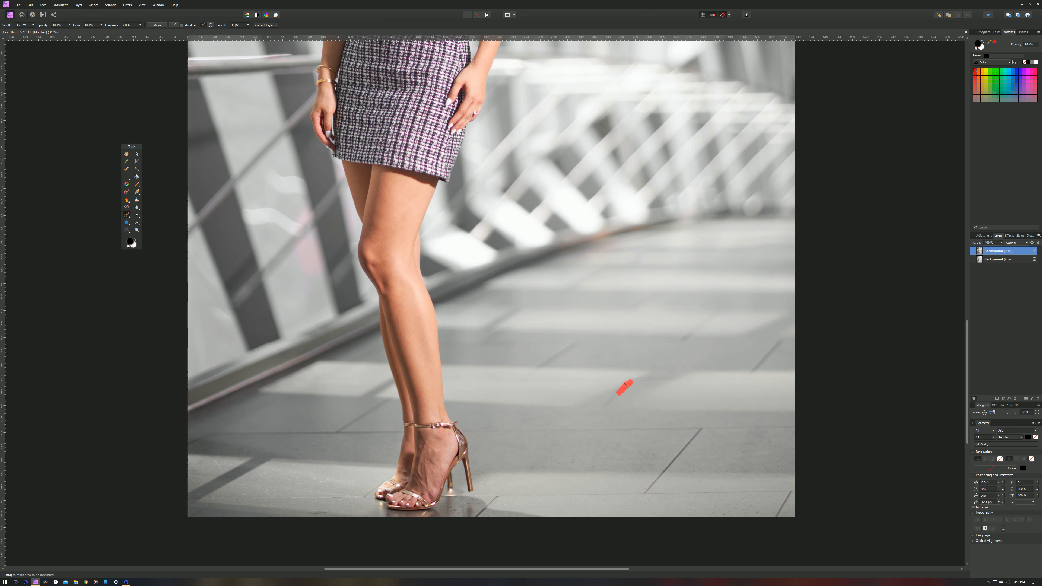
left_click(609, 395)
left_click_drag(617, 390, 624, 386)
left_click(615, 397)
left_click_drag(696, 430, 645, 495)
left_click_drag(774, 343, 756, 365)
- Check the brush settings and inpaint the long horizontal tile seams and remaining short lines on the floor right of the shoes
left_click(157, 25)
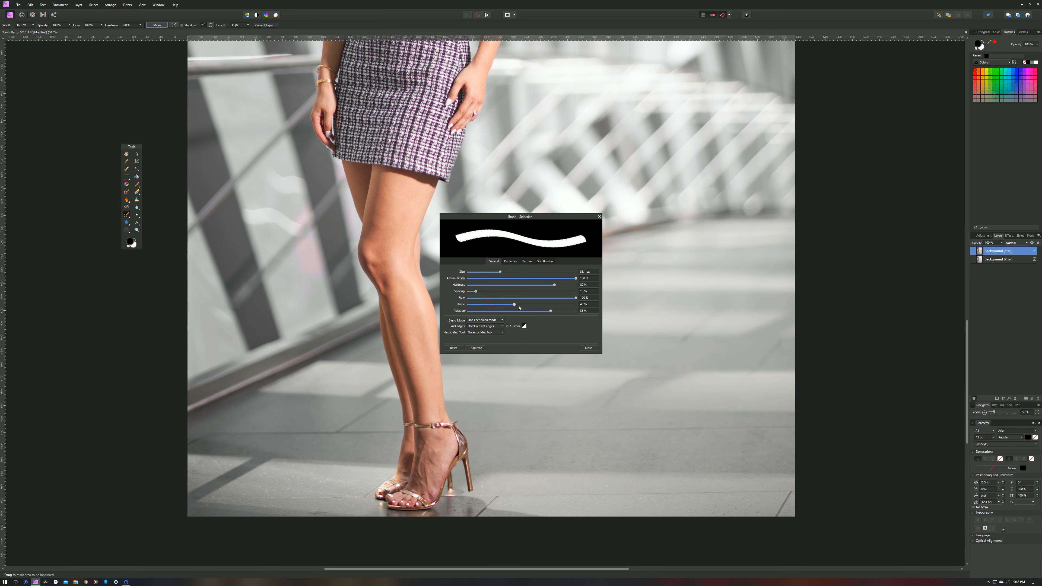
left_click(588, 347)
mouse_move(757, 491)
left_mouse_down()
mouse_move(498, 494)
mouse_move(465, 509)
left_mouse_up()
left_click_drag(522, 468, 546, 468)
left_click_drag(463, 431, 783, 425)
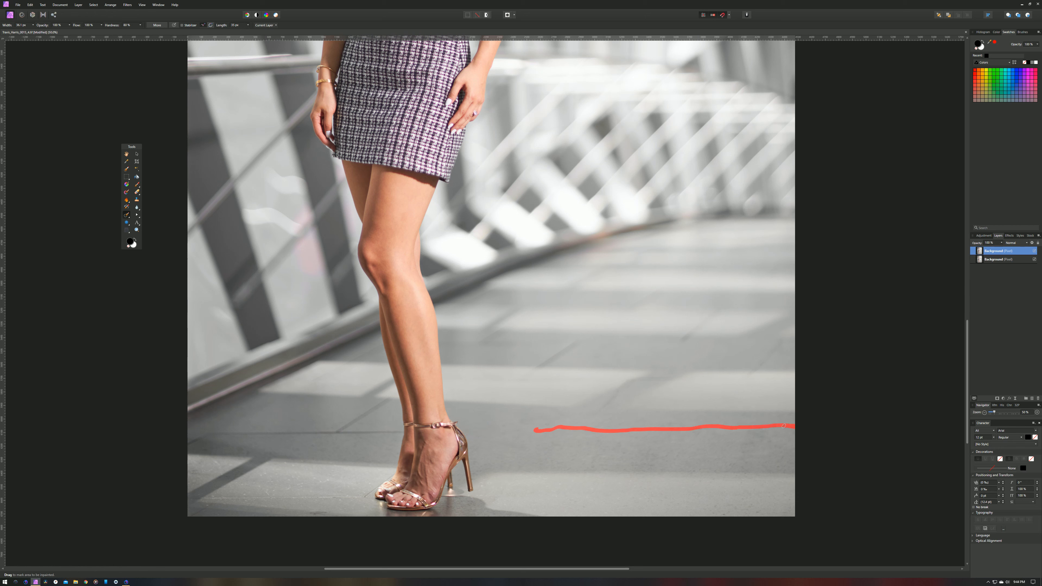
left_click_drag(705, 428, 693, 428)
mouse_move(691, 337)
left_mouse_down()
mouse_move(681, 339)
mouse_move(718, 311)
left_mouse_up()
- Inpaint the horizontal tile seams left of the shoes and the short diagonal seam just right of the shins
left_click_drag(366, 497, 210, 498)
left_click_drag(395, 431, 345, 430)
mouse_move(338, 434)
left_mouse_down()
mouse_move(381, 404)
mouse_move(230, 433)
left_mouse_up()
left_click_drag(499, 328, 480, 338)
- Select the short diagonal seams in the middle of the floor freehand, fill each using Inpainting and deselect
key("l")
left_click_drag(550, 370, 532, 370)
key("shift+F5")
key("Return")
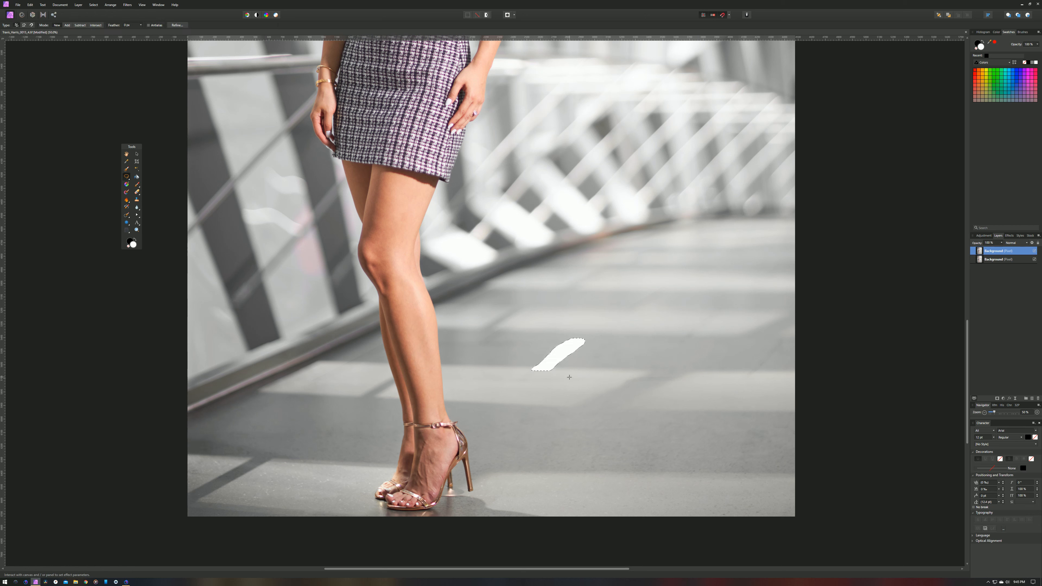
key("ctrl+d")
left_click_drag(637, 303, 627, 312)
key("shift+F5")
key("Return")
key("ctrl+d")
- Select the seam right of the shins and the dark diagonal strip in the lower-left floor freehand, fill each using Inpainting and deselect
left_click_drag(509, 323, 495, 333)
key("shift+F5")
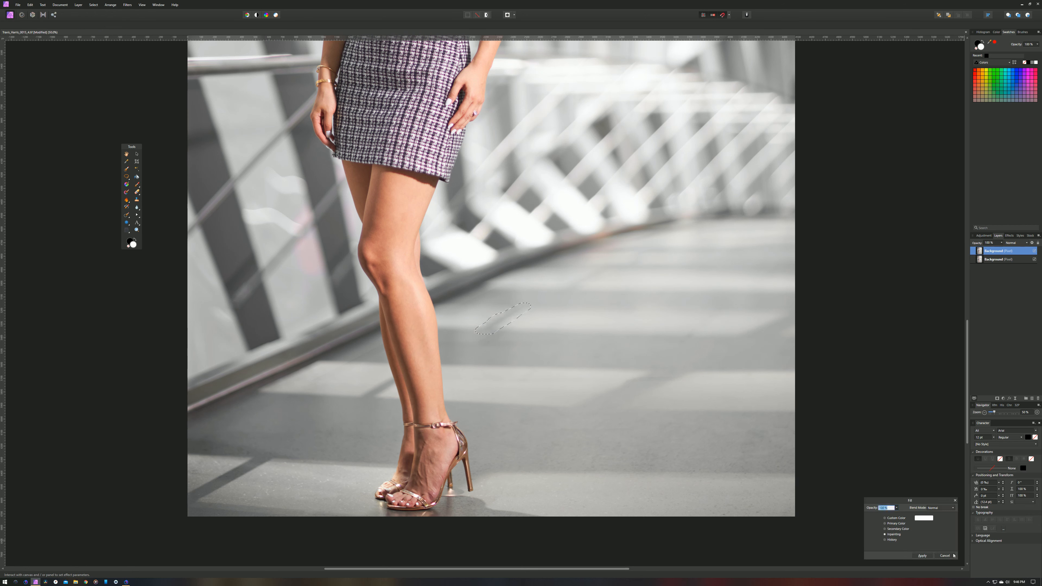
key("Return")
left_click_drag(189, 506, 272, 455)
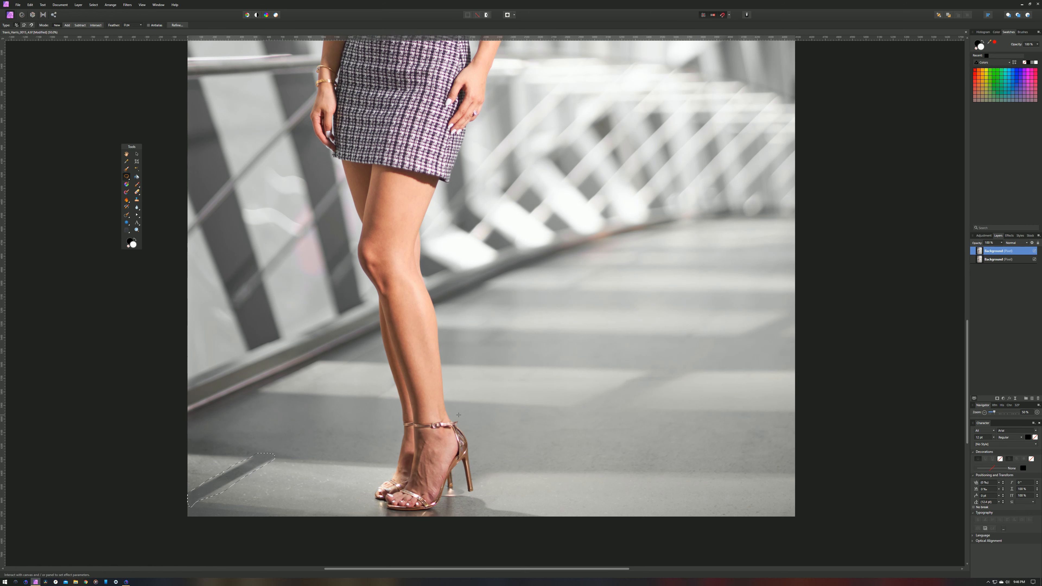
key("ctrl+d")
- Clean up the leftover smudges and specks across the floor with the Inpainting Brush
left_click(126, 214)
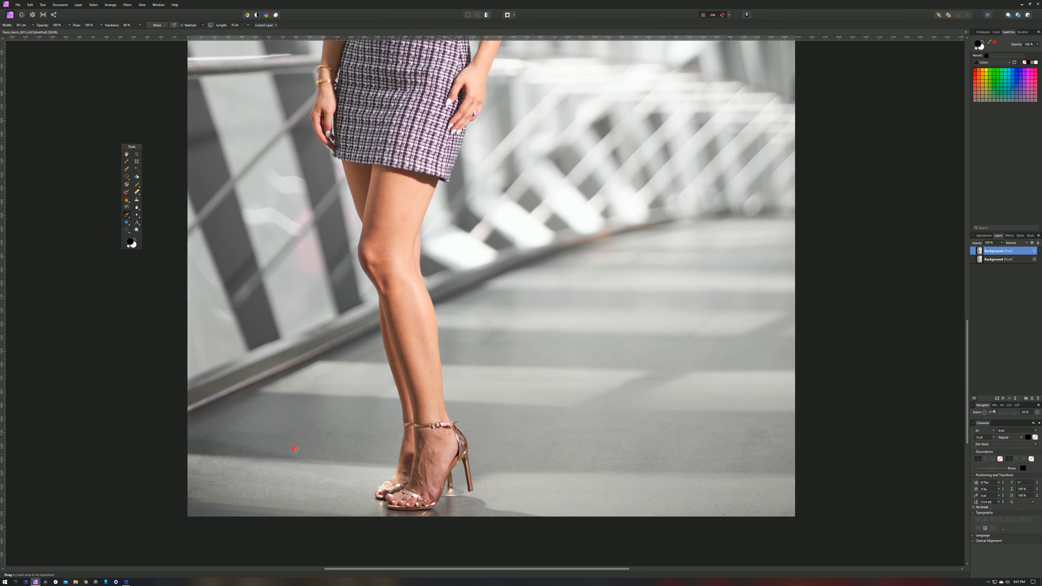
left_click_drag(480, 344, 501, 333)
left_click_drag(486, 317, 480, 325)
left_click_drag(689, 330, 695, 333)
left_click_drag(516, 335, 502, 337)
left_click_drag(771, 464, 778, 465)
- Compare the full portrait before and after retouching by toggling the upper Background layer's visibility
key("ctrl+minus")
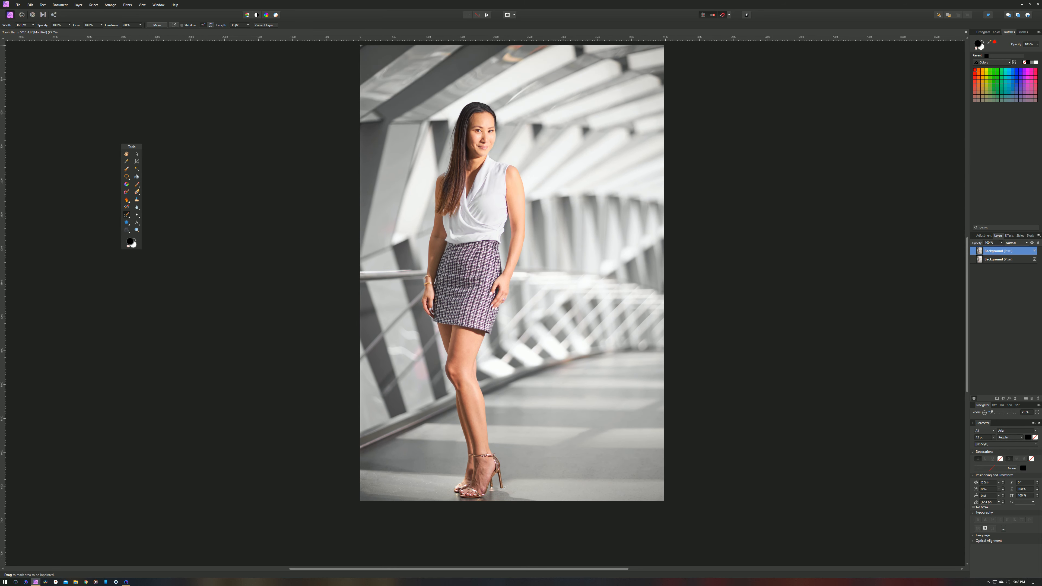
scroll(522, 340, "up", 2)
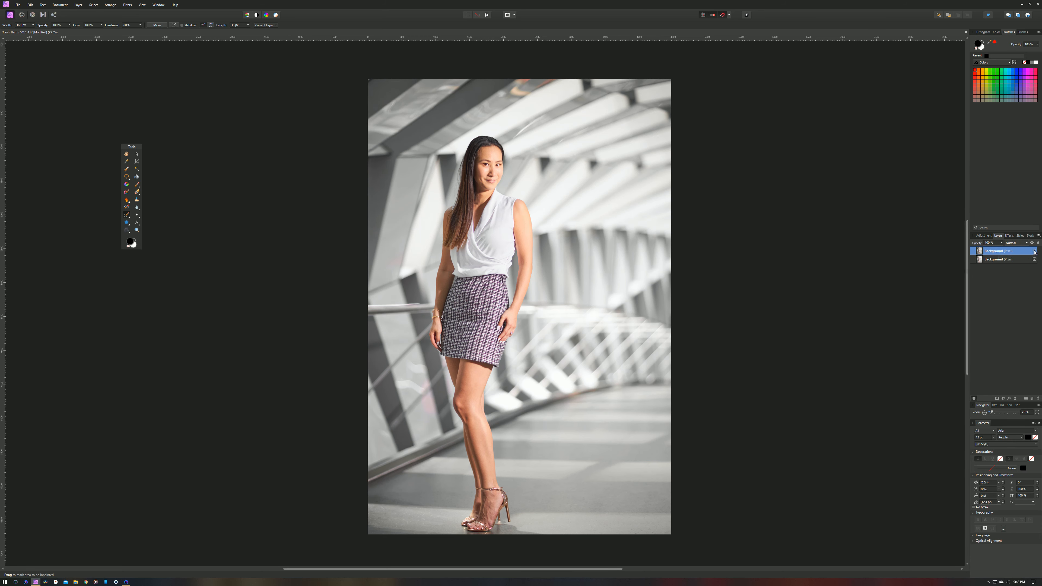
left_click(1033, 251)
left_click(1034, 251)
left_click(1034, 251)
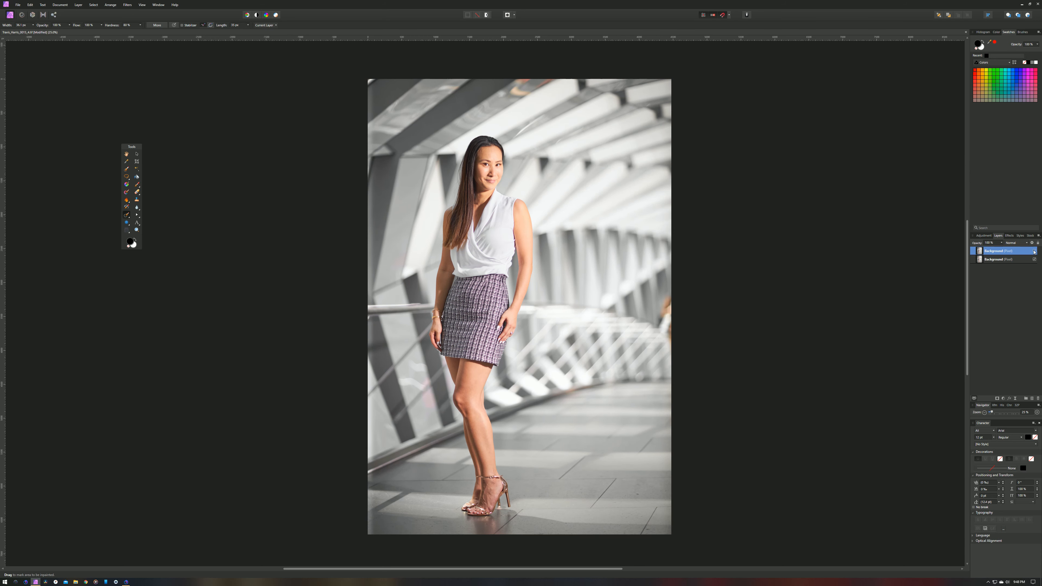
left_click(1034, 251)
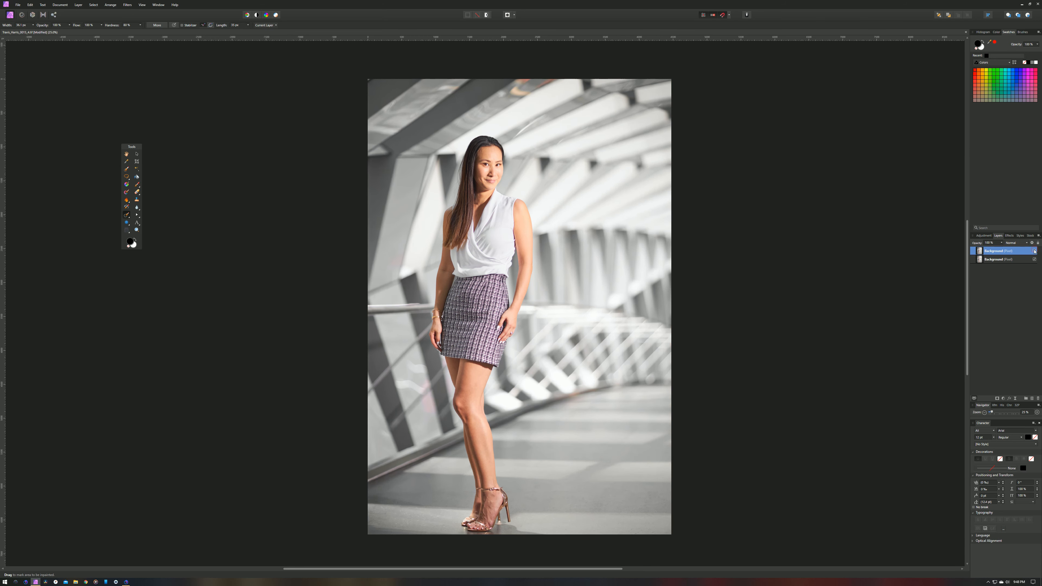
left_click(1034, 252)
left_click(1034, 251)
- Inpaint the thin bright streak on the ceiling beams just above and right of the woman's head
scroll(481, 158, "up", 3)
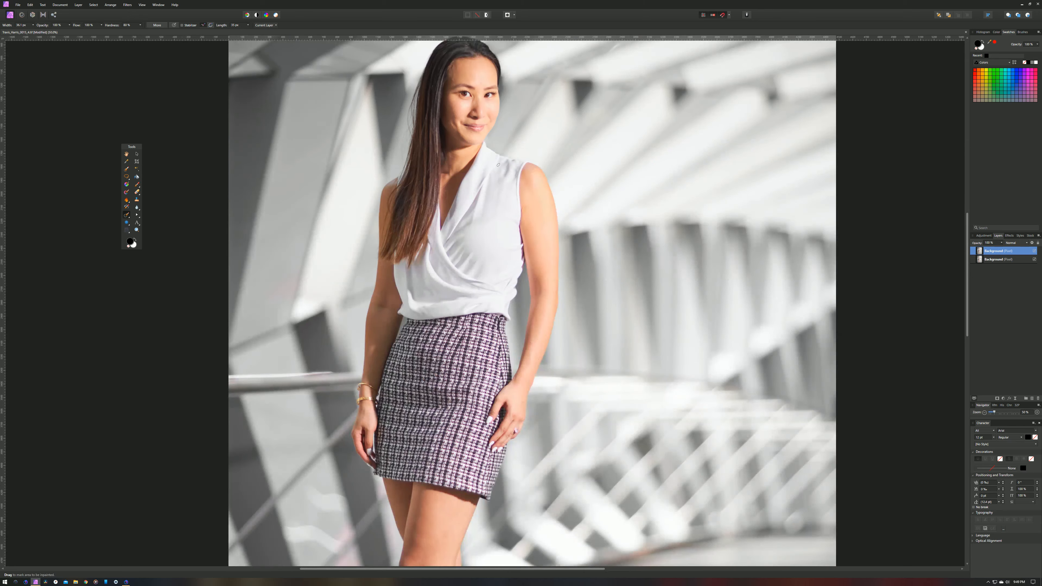
left_click_drag(484, 177, 493, 344)
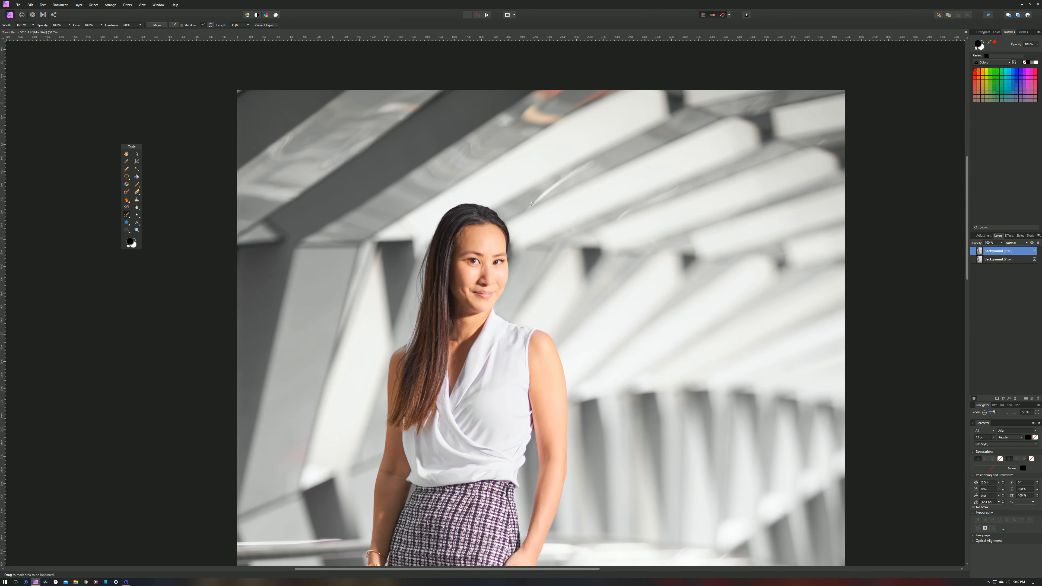
left_click_drag(528, 208, 534, 204)
- Select the orange reflections along the top edge of the ceiling freehand, fill them using Inpainting and deselect
key("l")
scroll(533, 156, "up", 1)
left_click_drag(525, 142, 543, 165)
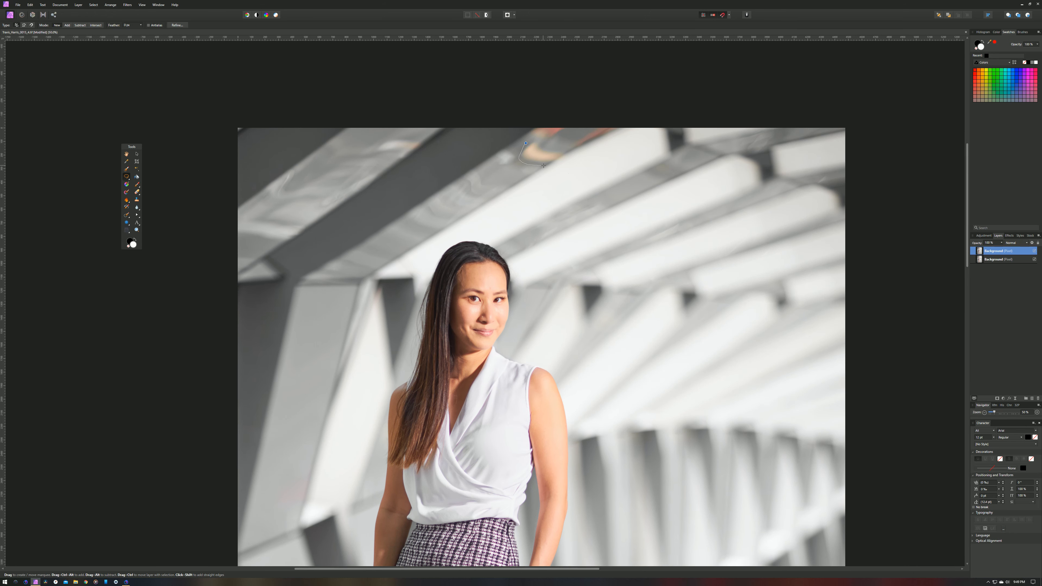
key("shift+F5")
left_click(921, 556)
key("shift+F5")
mouse_move(591, 127)
left_mouse_down()
mouse_move(564, 152)
mouse_move(536, 137)
mouse_move(521, 165)
mouse_move(498, 162)
left_mouse_up()
left_click(925, 556)
key("ctrl+d")
key("j")
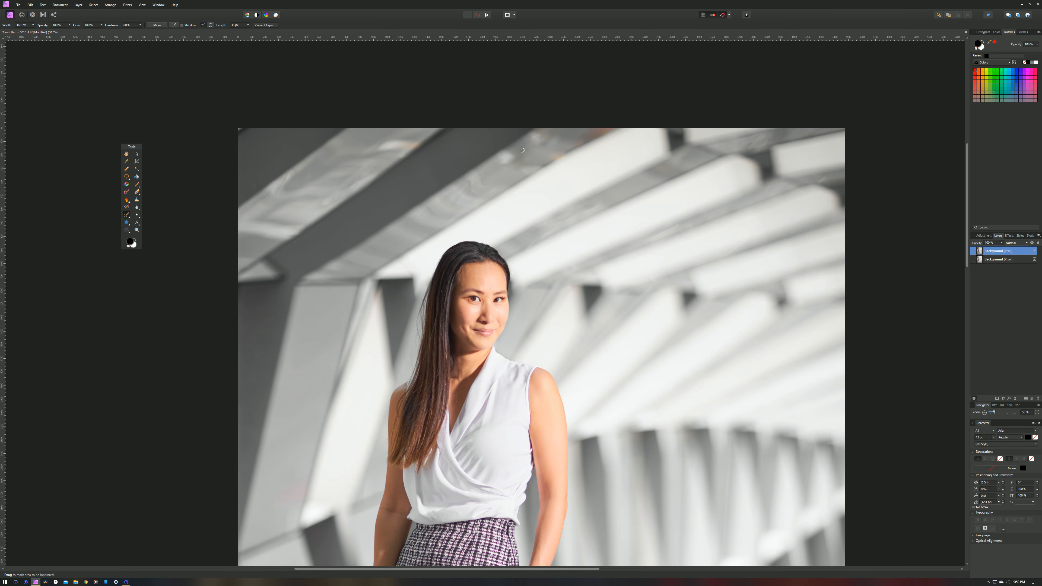
- Examine the woman's face and upper body up close and the portrait as a whole for remaining distractions
key("ctrl+minus")
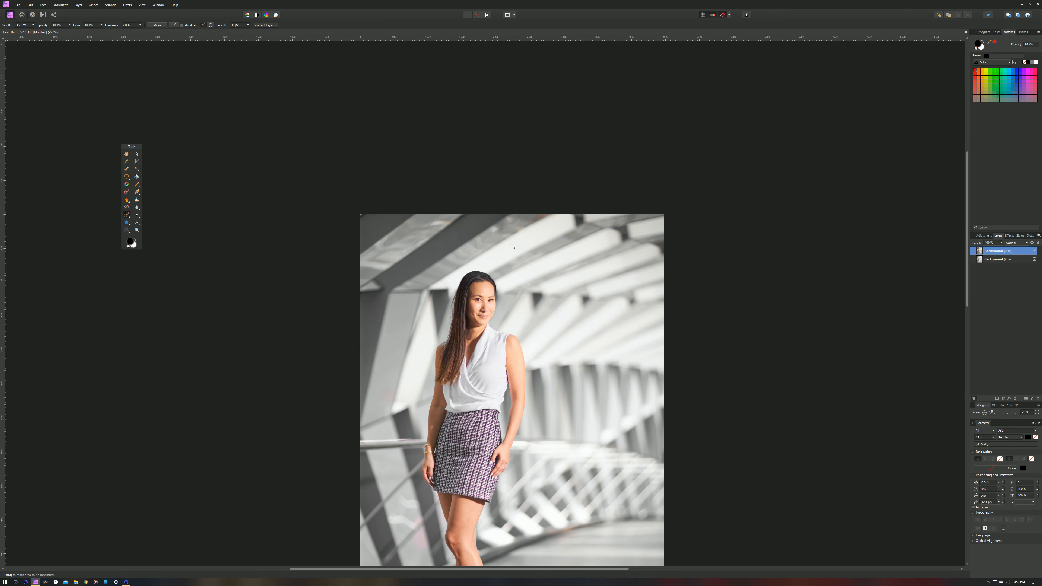
key("ctrl+plus")
key("ctrl+plus")
mouse_move(471, 349)
left_mouse_down()
mouse_move(477, 246)
mouse_move(500, 213)
left_mouse_up()
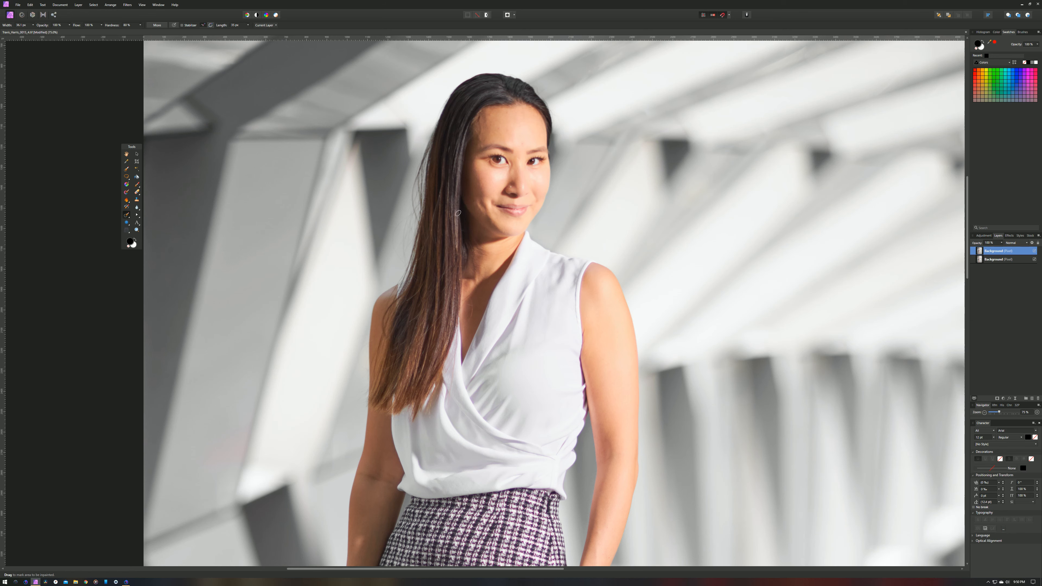
key("ctrl+0")
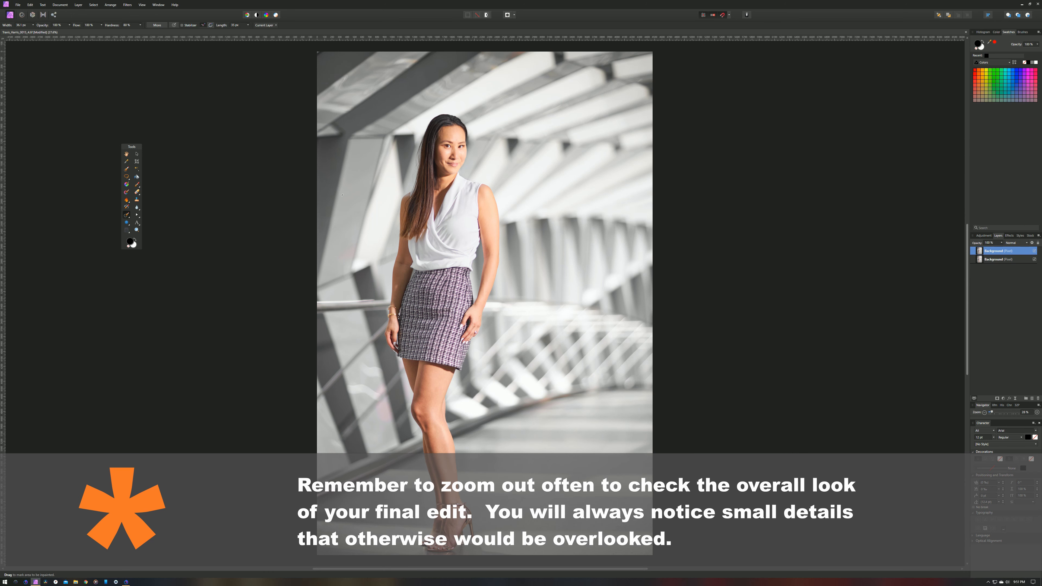
key("ctrl+minus")
key("ctrl+minus")
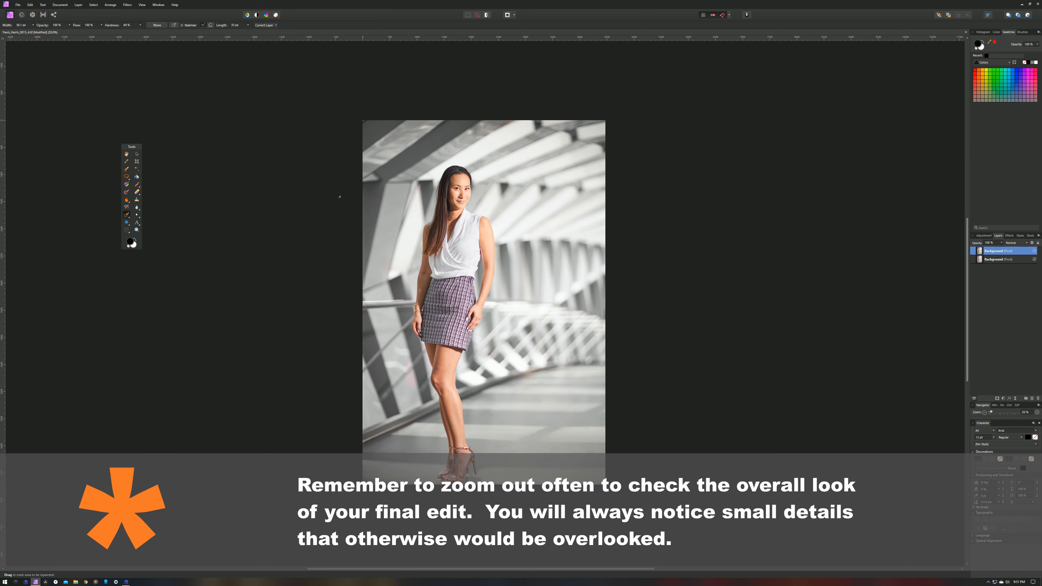
key("ctrl+minus")
key("ctrl+plus")
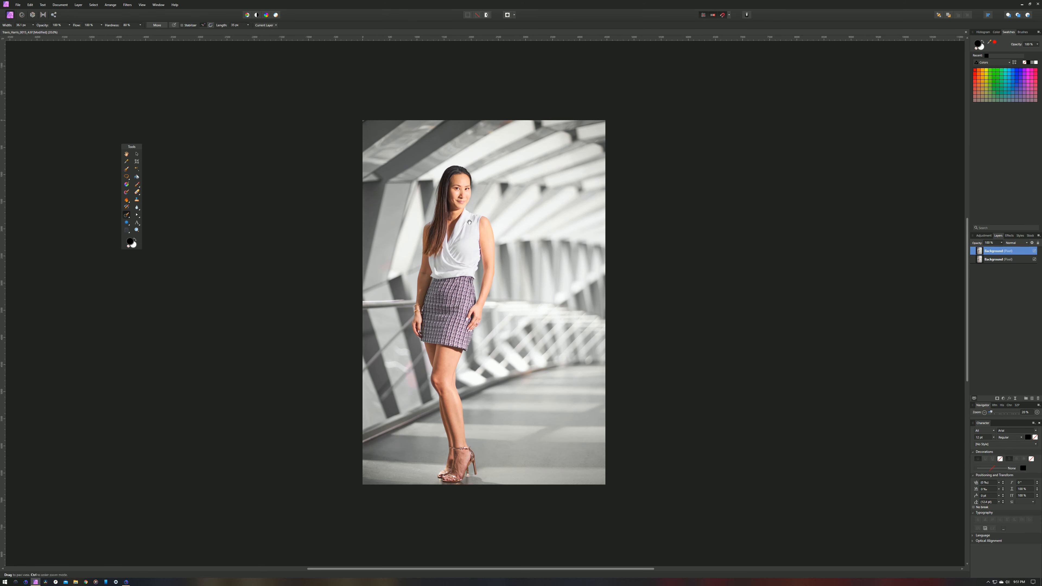
- Examine the skirt, hands and railing area up close and against the full portrait for small details to retouch
left_click_drag(469, 221, 518, 210)
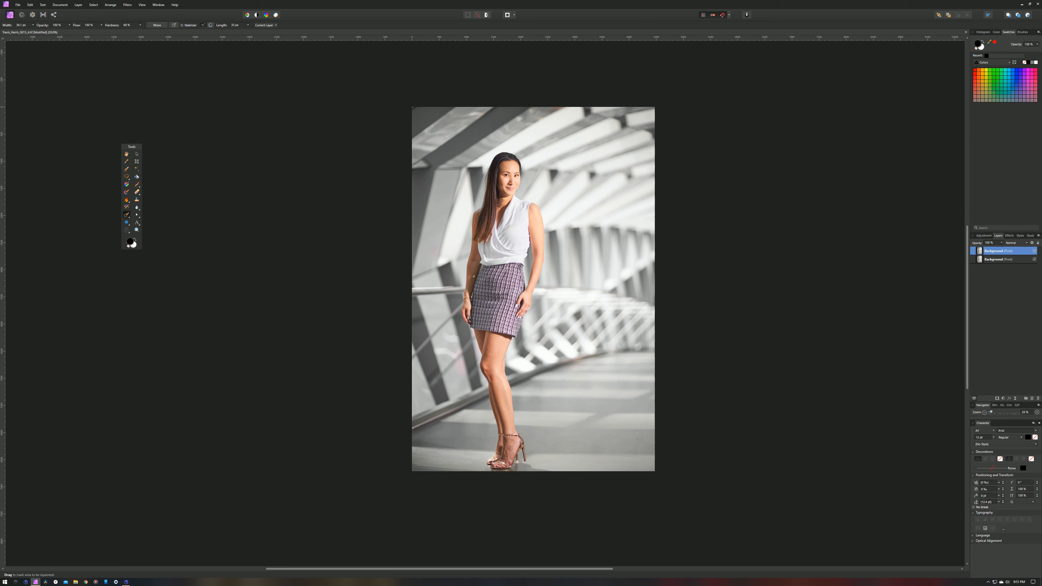
scroll(480, 301, "up", 5)
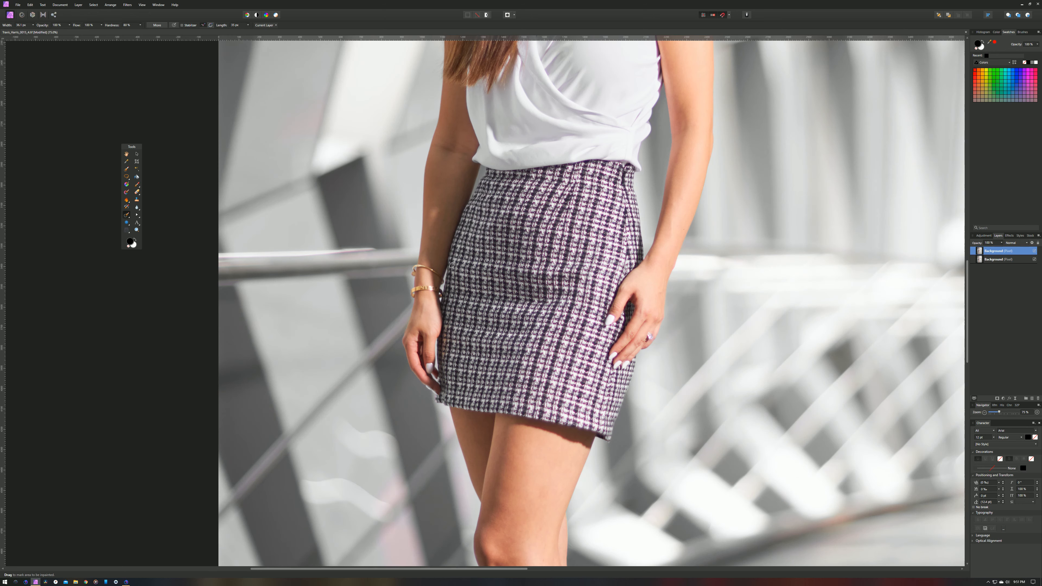
mouse_move(430, 224)
left_mouse_down()
mouse_move(441, 207)
mouse_move(430, 243)
left_mouse_up()
key("ctrl+0")
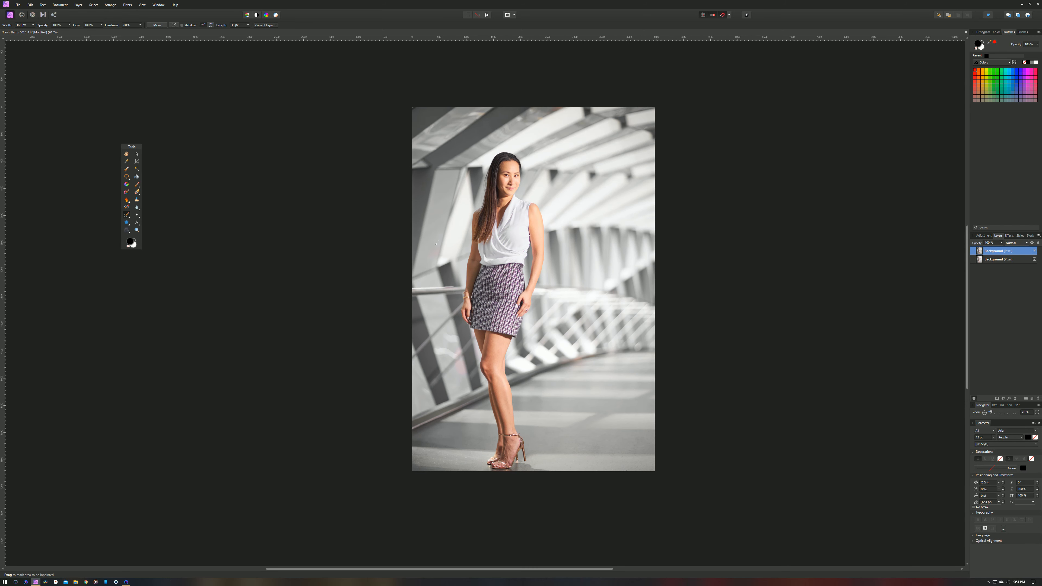
key("ctrl+equal")
key("ctrl+equal")
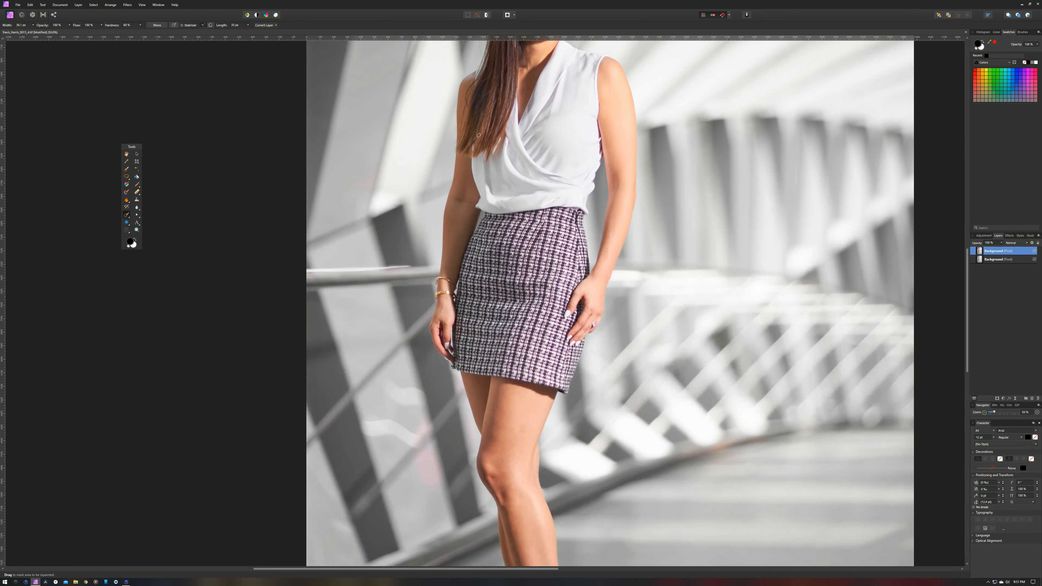
- Inpaint the flyaway hairs along the outer edge of the woman's long hair
left_click_drag(493, 190, 492, 189)
scroll(499, 118, "up", 5)
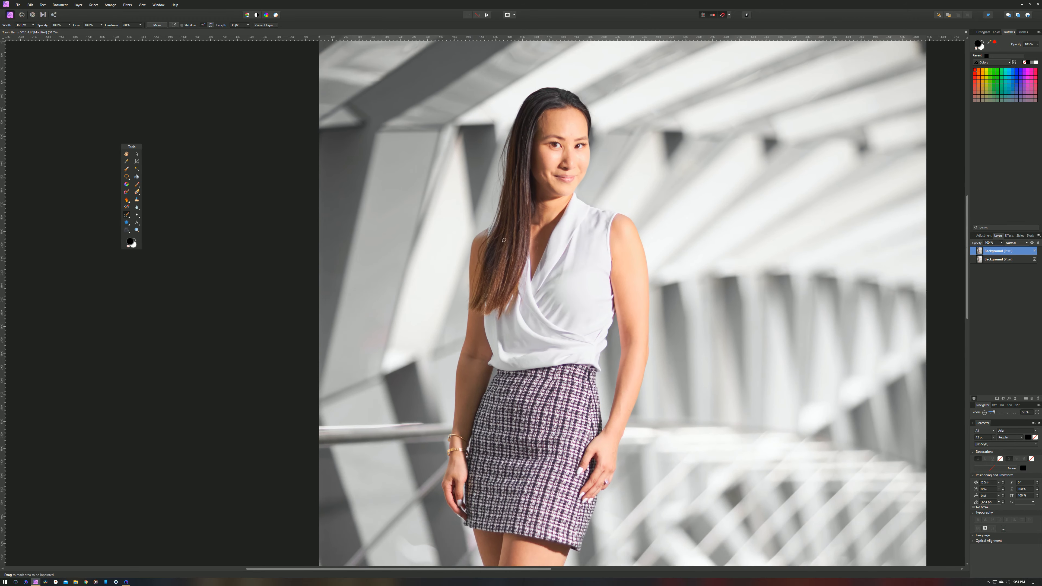
scroll(504, 240, "up", 1, "ctrl")
left_click_drag(511, 115, 515, 177)
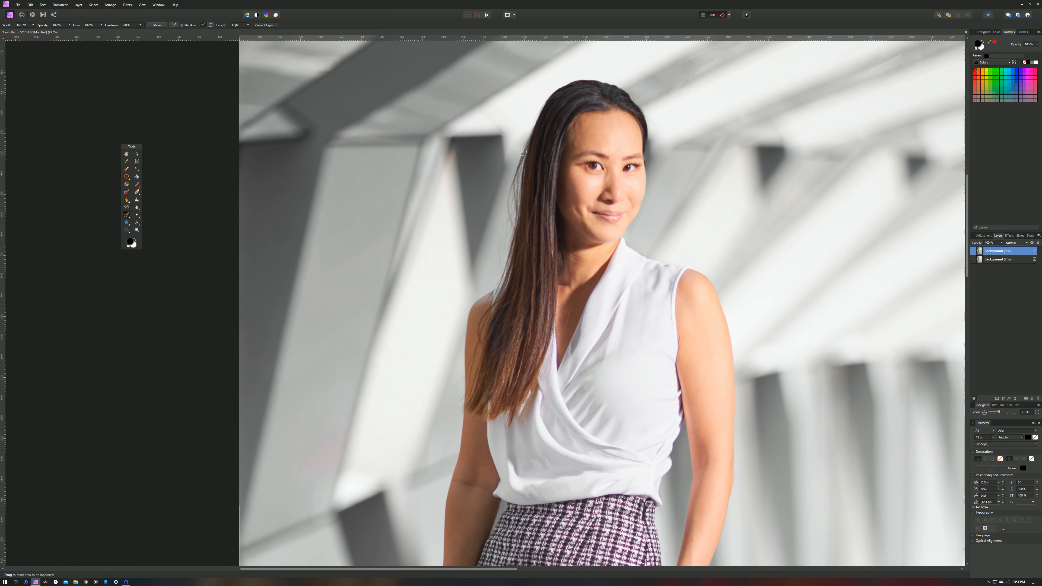
mouse_move(525, 155)
left_mouse_down()
mouse_move(513, 230)
mouse_move(501, 229)
left_mouse_up()
mouse_move(497, 227)
left_mouse_down()
mouse_move(495, 266)
mouse_move(514, 224)
mouse_move(512, 183)
mouse_move(509, 242)
left_mouse_up()
key("ctrl+1")
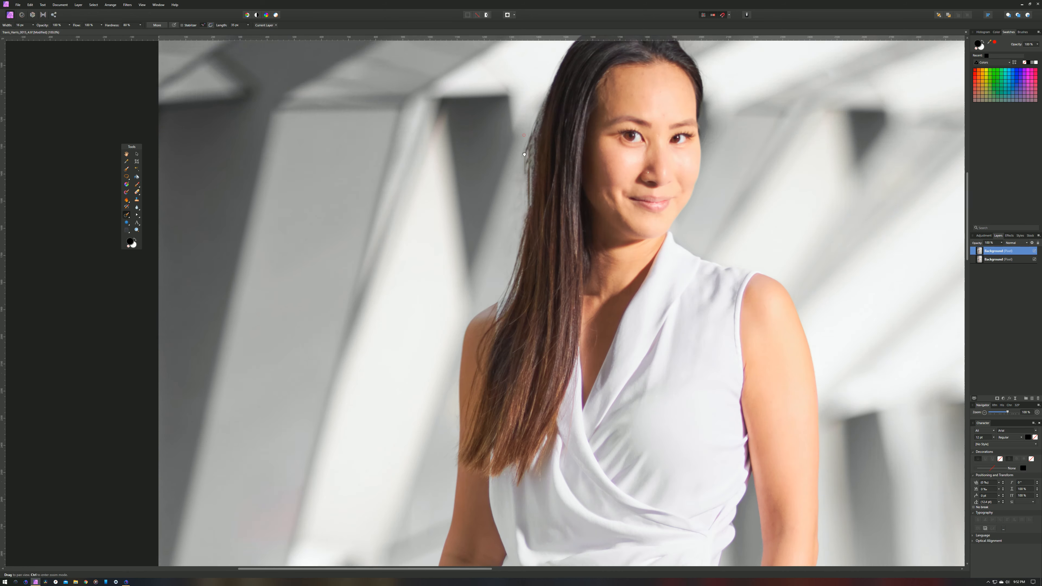
left_click_drag(503, 147, 503, 149)
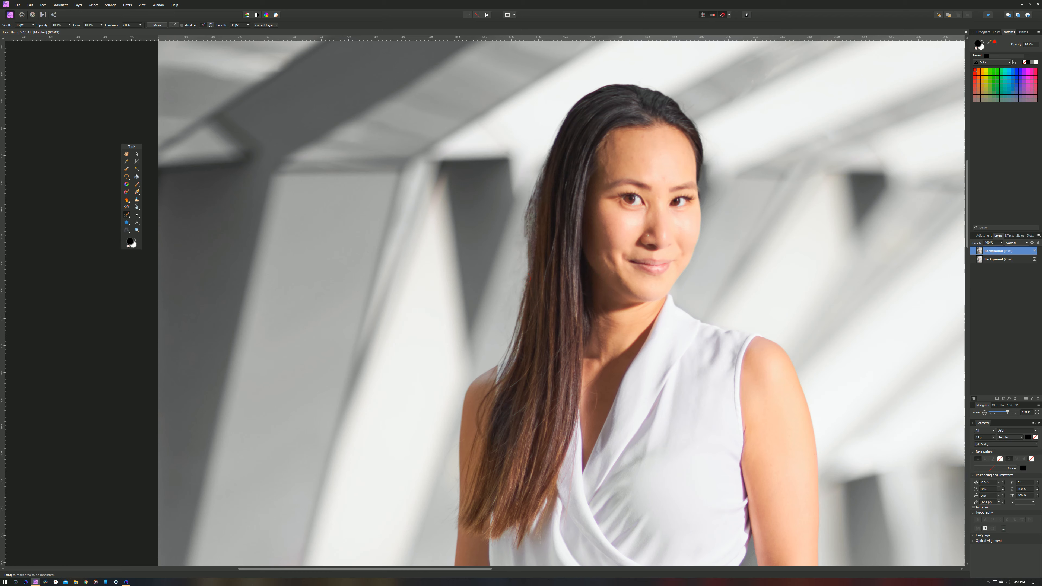
- Examine the portrait as a whole, followed by the skirt, legs and feet up close for subject details to retouch
key("s")
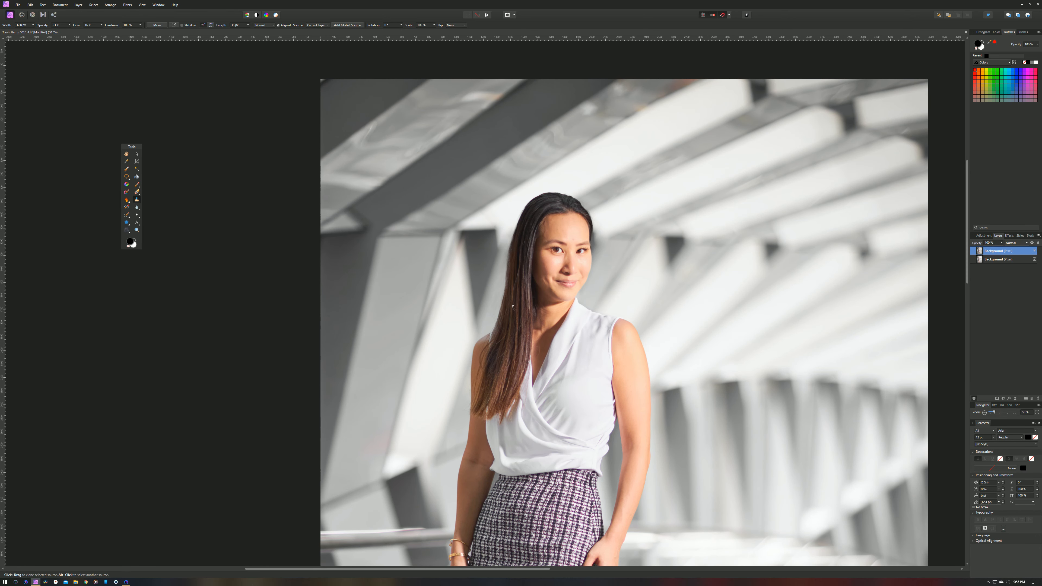
key("space")
key("ctrl+minus")
key("ctrl+minus")
key("ctrl+minus")
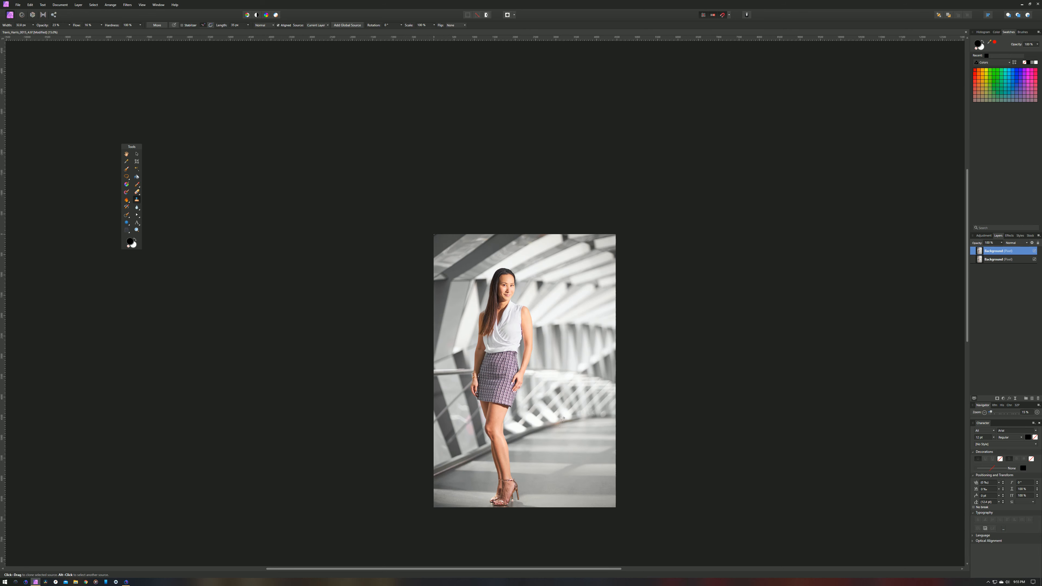
key("ctrl+plus")
key("ctrl+plus")
key("ctrl+plus")
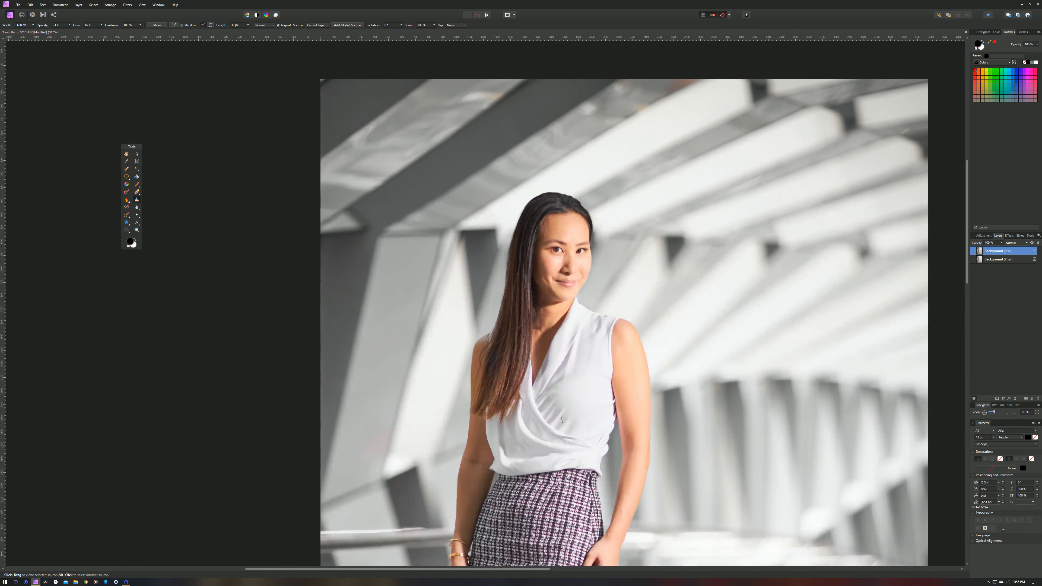
left_click_drag(562, 421, 504, 117)
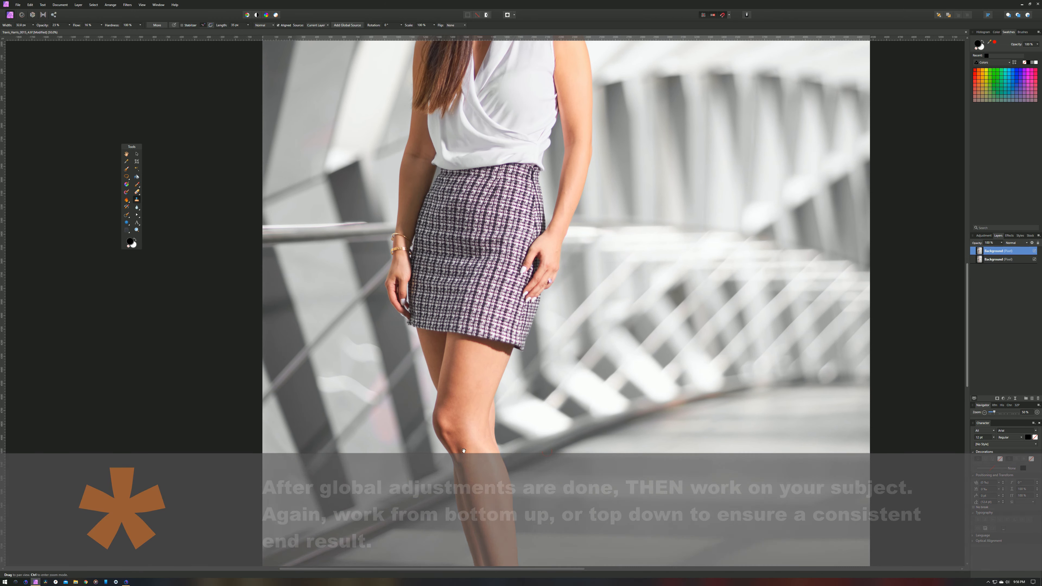
left_click_drag(463, 450, 482, 301)
left_click_drag(505, 393, 504, 376)
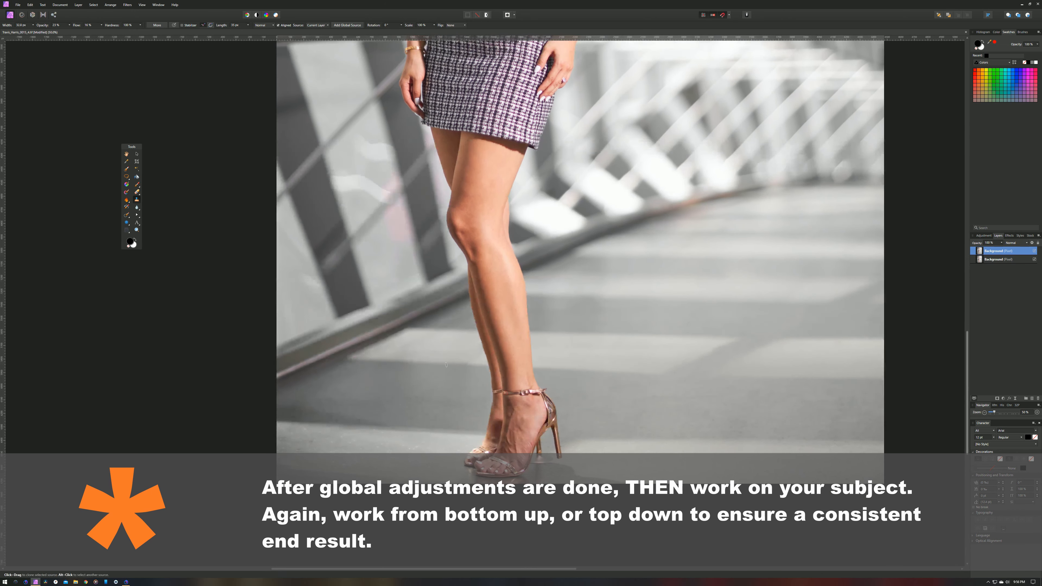
- Smooth the veins and blemishes on the front foot with the Inpainting Brush
left_click(127, 216)
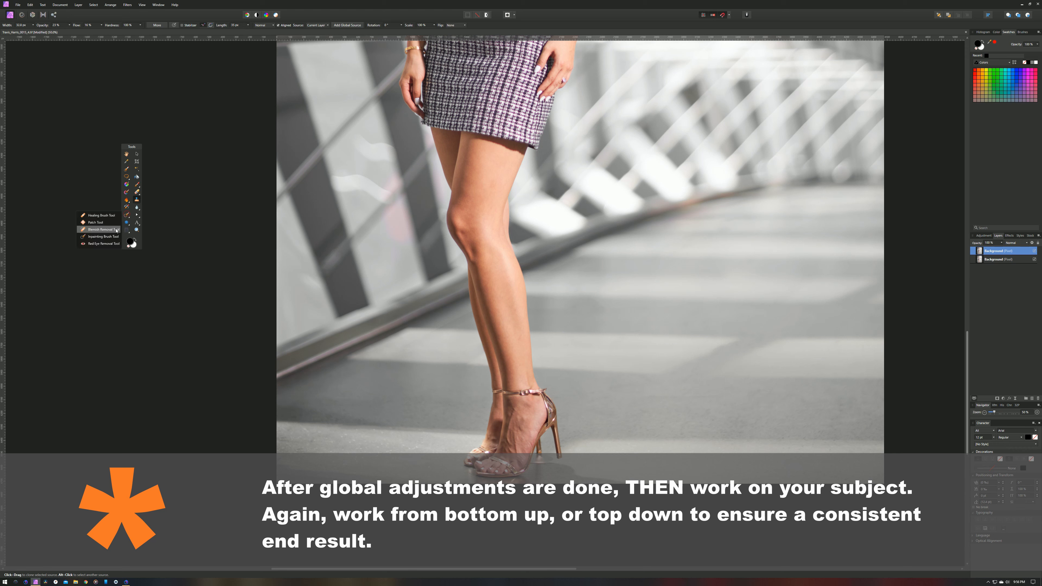
left_click(102, 237)
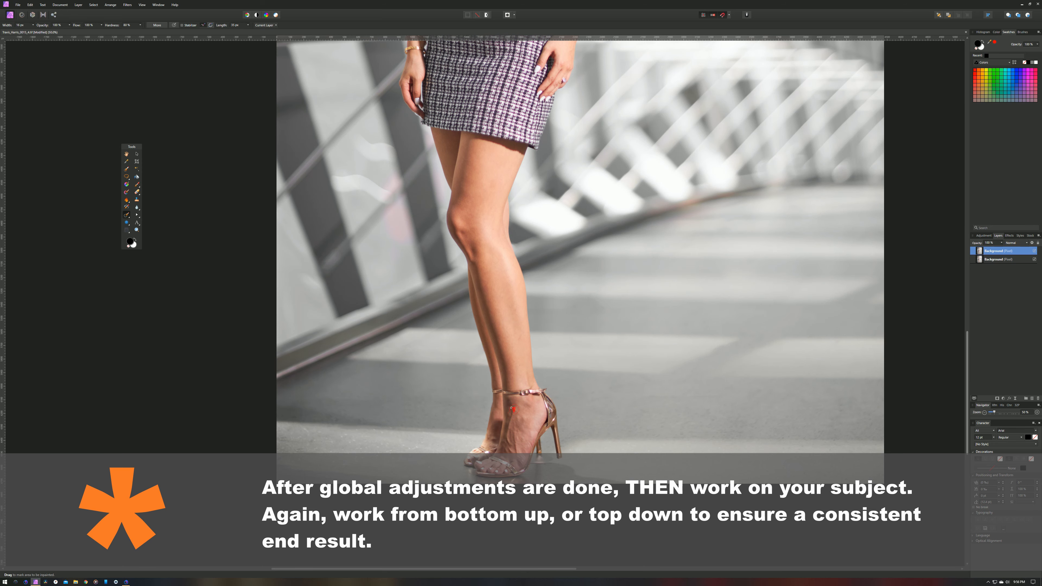
left_click_drag(512, 409, 512, 409)
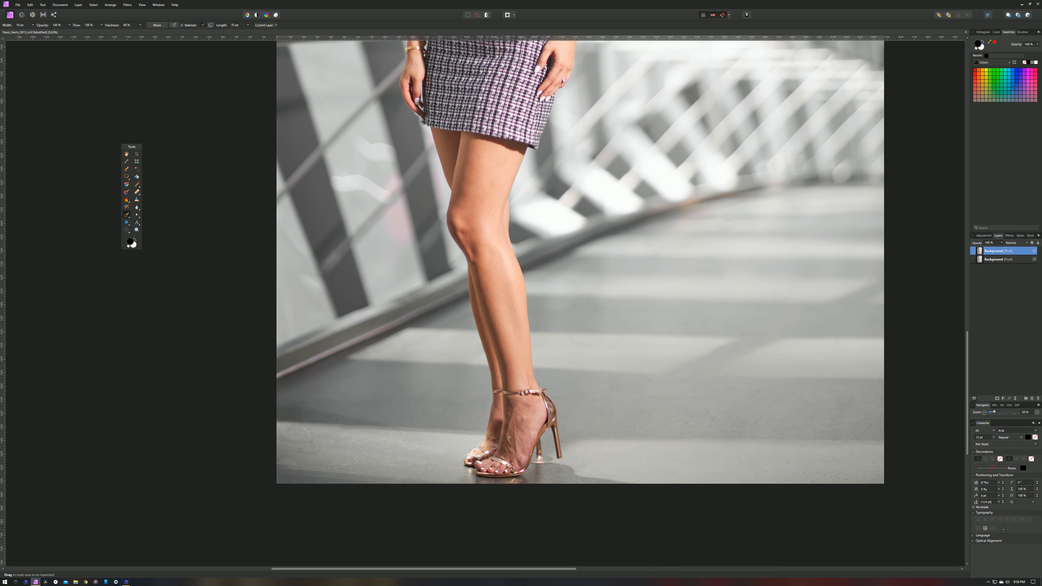
scroll(509, 437, "up", 4)
left_click_drag(513, 482, 517, 317)
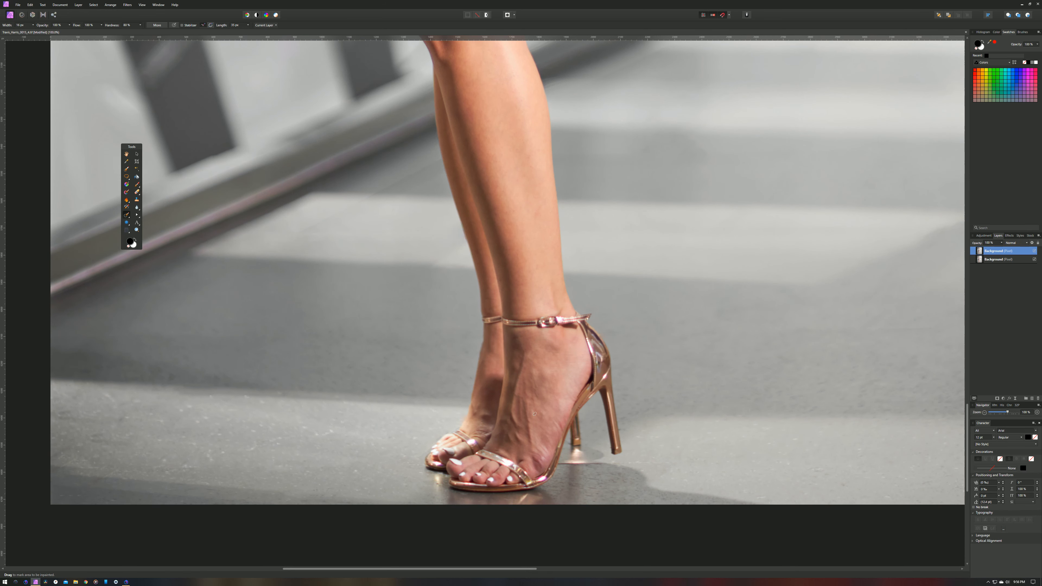
mouse_move(526, 407)
left_mouse_down()
mouse_move(531, 443)
mouse_move(516, 433)
mouse_move(498, 454)
mouse_move(528, 436)
left_mouse_up()
mouse_move(517, 435)
left_mouse_down()
mouse_move(524, 401)
mouse_move(520, 426)
left_mouse_up()
mouse_move(533, 368)
left_mouse_down()
mouse_move(533, 389)
mouse_move(521, 371)
mouse_move(512, 417)
mouse_move(520, 439)
mouse_move(559, 428)
mouse_move(541, 467)
mouse_move(543, 459)
left_mouse_up()
left_click(542, 445)
left_click(559, 423)
- Inpaint the small blemishes on the shin, around the knee and on the thigh
mouse_move(520, 285)
left_mouse_down()
mouse_move(538, 398)
mouse_move(573, 422)
left_mouse_up()
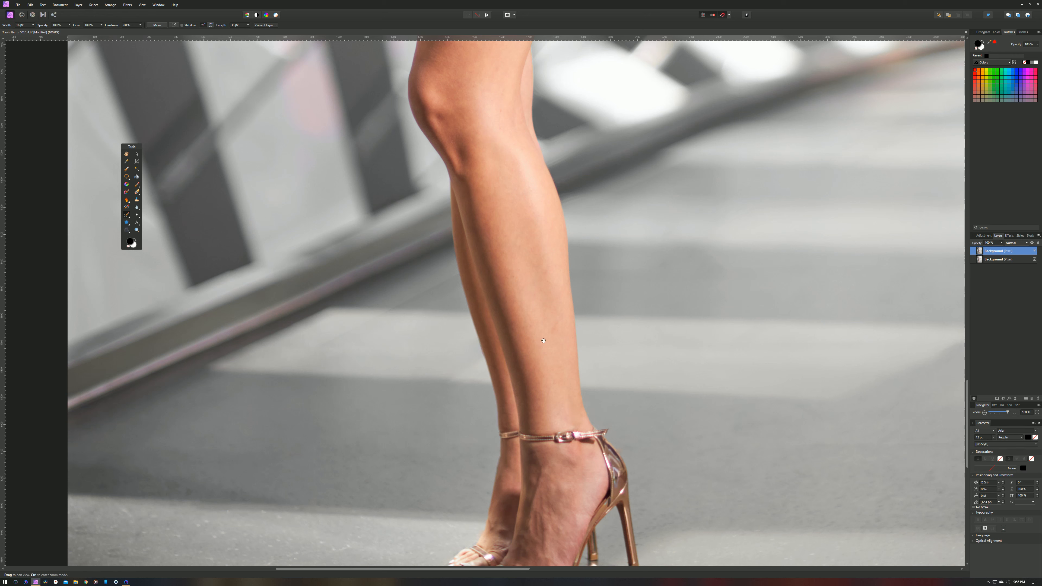
left_click_drag(551, 337, 556, 318)
mouse_move(544, 260)
left_mouse_down()
mouse_move(544, 248)
mouse_move(546, 268)
left_mouse_up()
mouse_move(476, 142)
left_mouse_down()
mouse_move(504, 222)
mouse_move(501, 256)
mouse_move(550, 248)
mouse_move(552, 199)
left_mouse_up()
left_click_drag(550, 156, 544, 208)
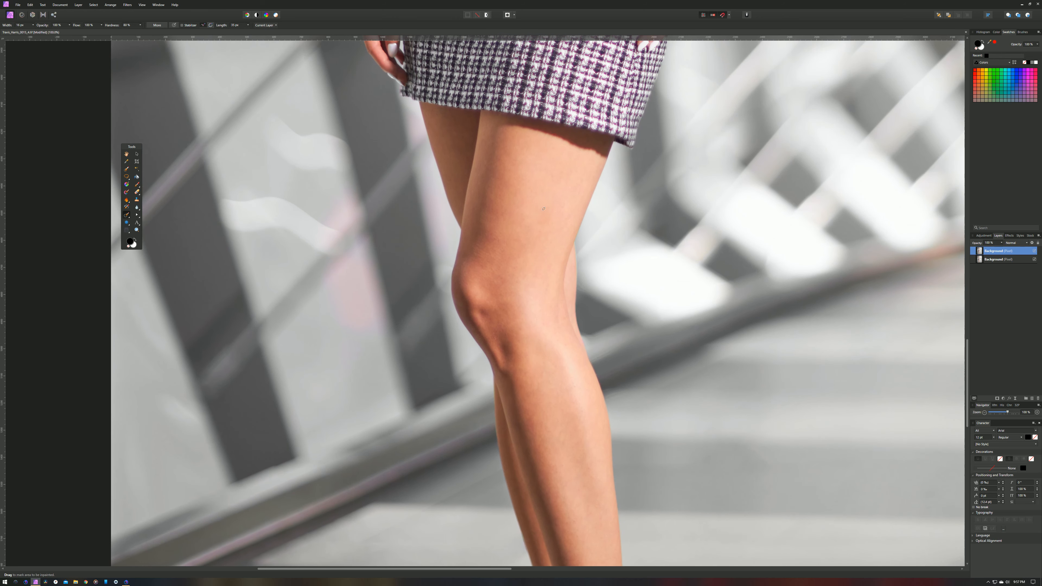
- Inpaint the small marks on the hand resting on the skirt and on its wrist and forearm
left_click_drag(523, 123, 551, 330)
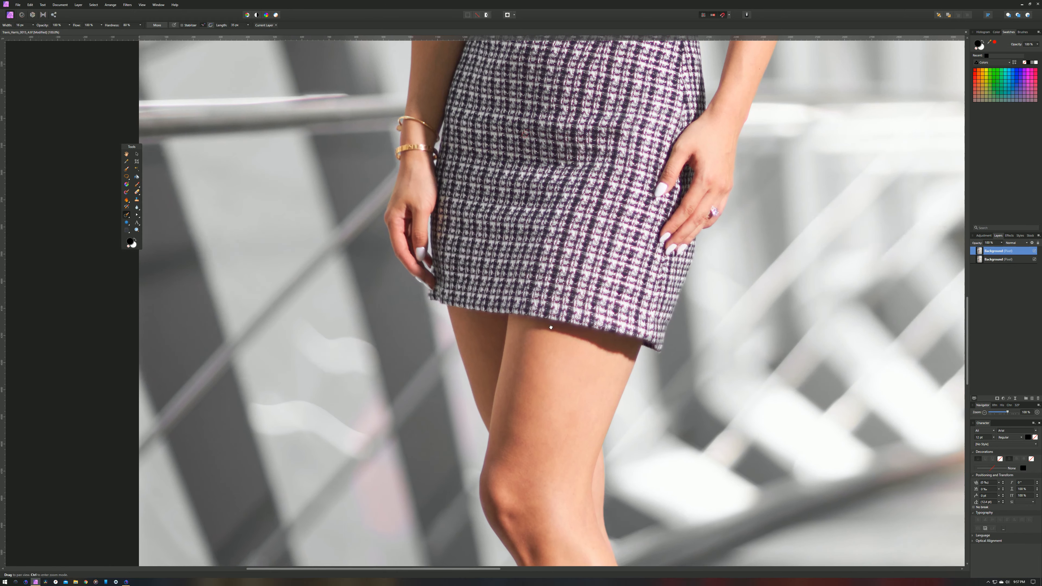
left_click_drag(595, 153, 438, 379)
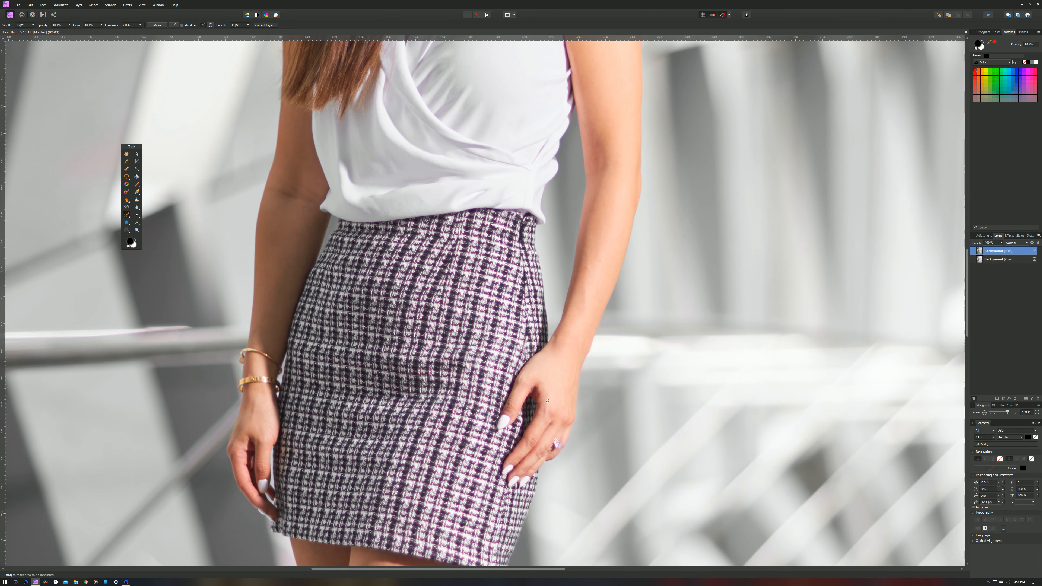
left_click_drag(546, 400, 546, 418)
left_click_drag(585, 280, 587, 313)
left_click(589, 267)
left_click_drag(575, 367, 576, 385)
- Inpaint the marks at the blouse's armhole edge and the fine stray strands at the neckline
mouse_move(601, 166)
left_mouse_down()
mouse_move(578, 293)
mouse_move(589, 405)
left_mouse_up()
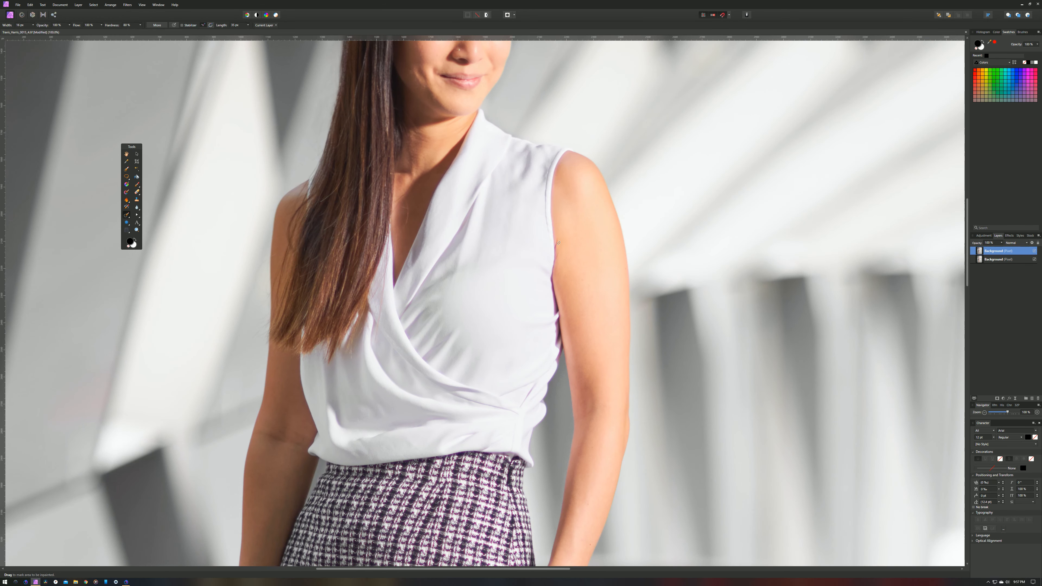
left_click_drag(556, 239, 556, 253)
left_click_drag(557, 244, 556, 253)
left_click_drag(494, 220, 533, 287)
mouse_move(482, 197)
left_mouse_down()
mouse_move(481, 263)
mouse_move(489, 260)
mouse_move(471, 261)
mouse_move(481, 253)
mouse_move(444, 276)
mouse_move(435, 264)
left_mouse_up()
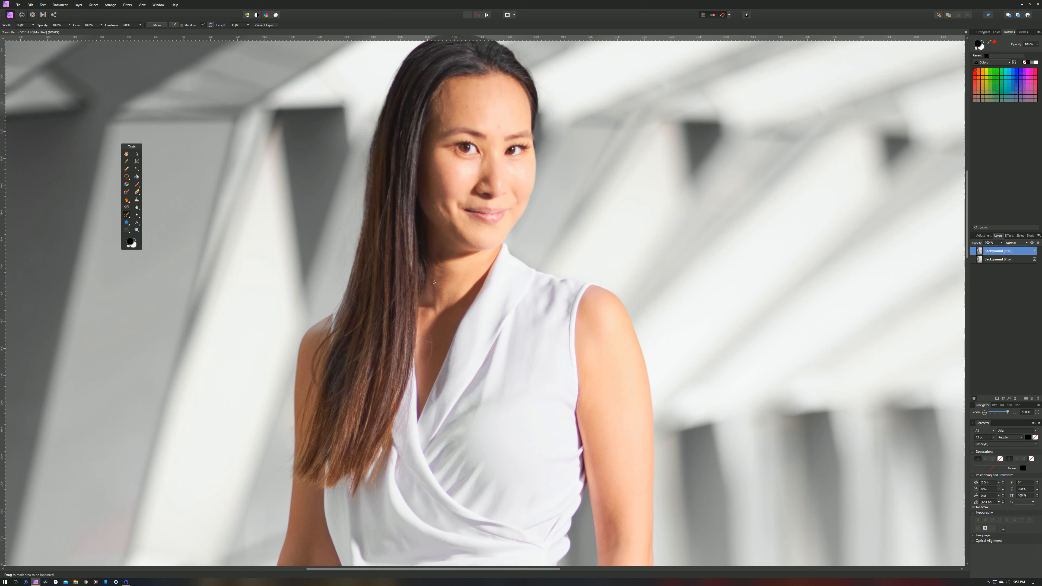
mouse_move(431, 357)
left_mouse_down()
mouse_move(422, 335)
mouse_move(430, 351)
left_mouse_up()
- Inpaint the spots and blemishes across the woman's forehead
scroll(442, 298, "up", 5)
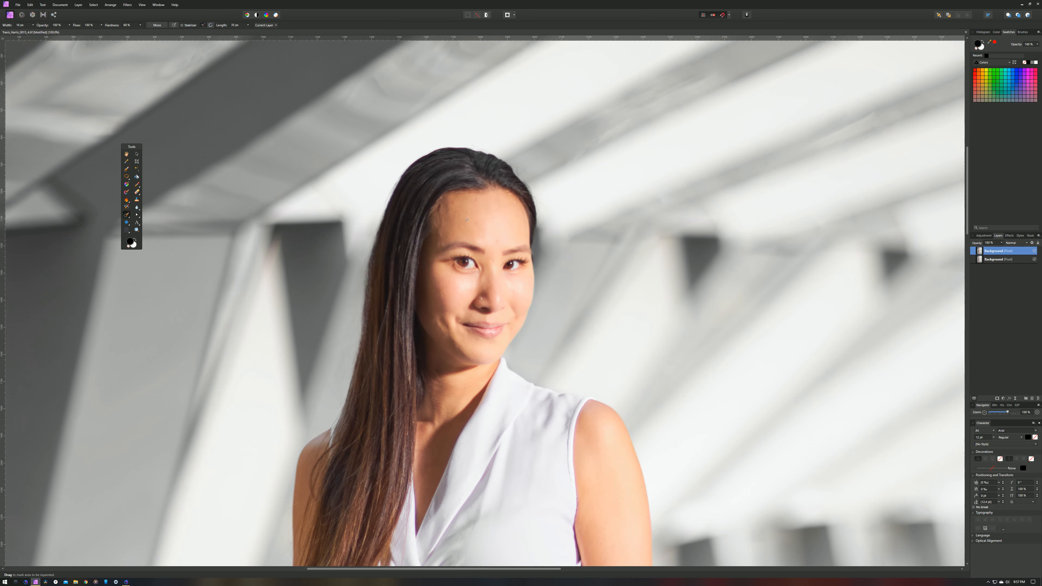
mouse_move(464, 220)
left_mouse_down()
mouse_move(497, 240)
mouse_move(515, 215)
left_mouse_up()
left_click(493, 219)
left_click(474, 198)
left_click(487, 199)
left_click_drag(452, 206, 455, 201)
left_click(438, 207)
left_click(440, 245)
left_click_drag(448, 214, 447, 205)
left_click_drag(446, 240, 441, 246)
- Inpaint the small stray hairs and marks around the hairline and the sunlit side of the head
left_click_drag(540, 271, 558, 237)
left_click_drag(539, 203, 547, 214)
left_click_drag(431, 208, 436, 207)
left_click_drag(446, 213, 447, 202)
mouse_move(514, 167)
left_mouse_down()
mouse_move(526, 170)
mouse_move(530, 190)
left_mouse_up()
- Inpaint the lines and blemishes under the eyes and on the cheeks and jaw
mouse_move(494, 294)
left_mouse_down()
mouse_move(456, 282)
mouse_move(472, 280)
mouse_move(462, 291)
left_mouse_up()
left_click_drag(518, 293, 515, 292)
mouse_move(481, 262)
left_mouse_down()
mouse_move(482, 281)
mouse_move(491, 275)
left_mouse_up()
left_click(472, 286)
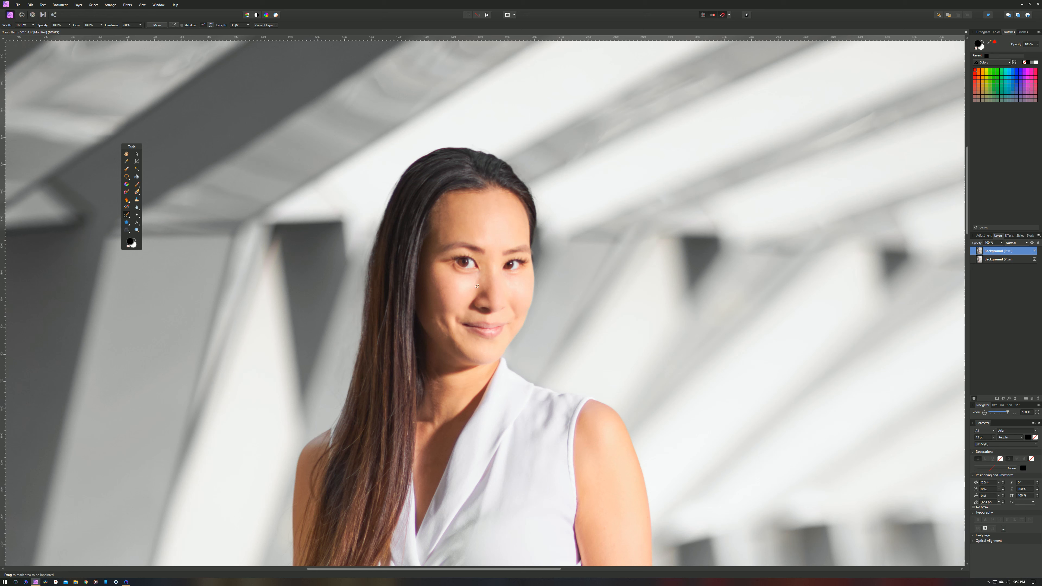
left_click(521, 212)
left_click(446, 336)
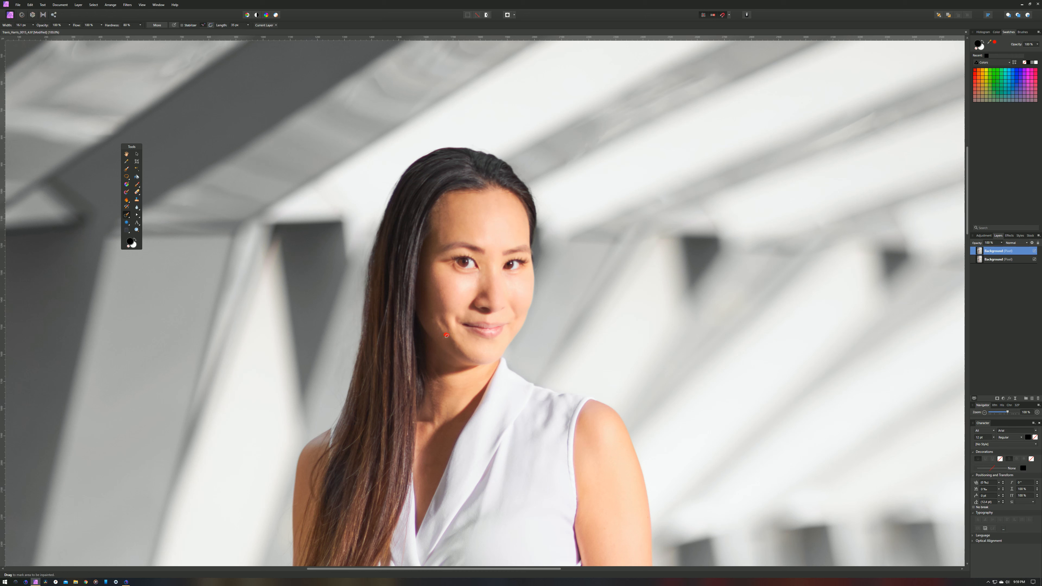
left_click(430, 319)
- Examine the retouched subject against the full portrait and up close around the skirt and blouse
key("ctrl+minus")
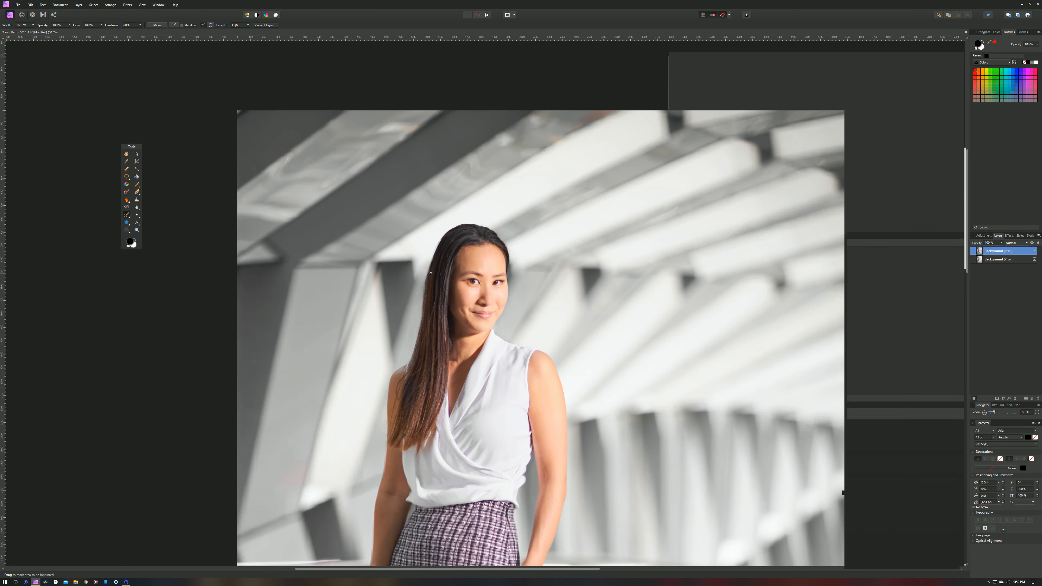
key("ctrl+minus")
key("ctrl+minus")
key("ctrl+minus")
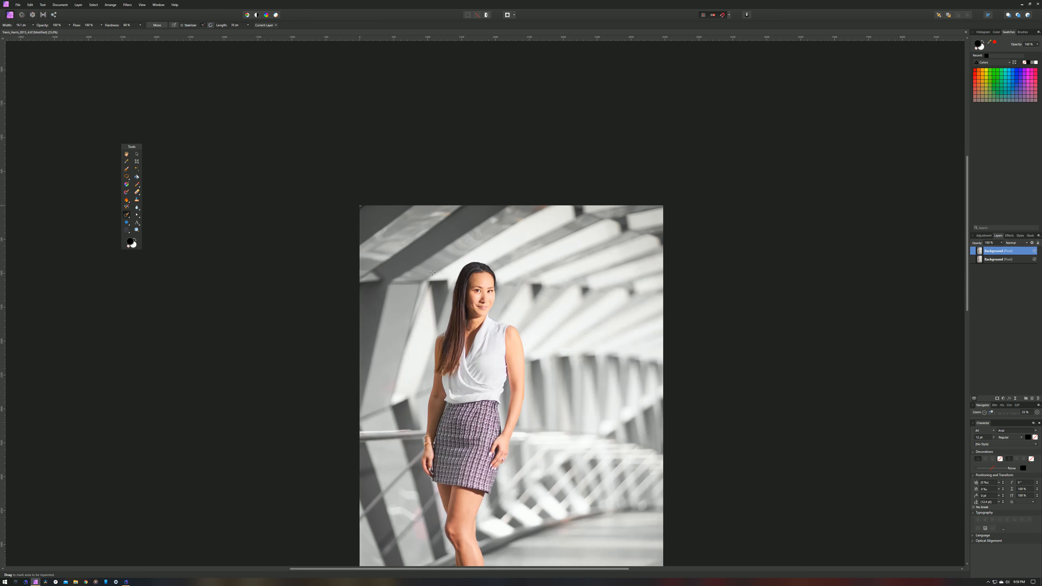
key("ctrl+minus")
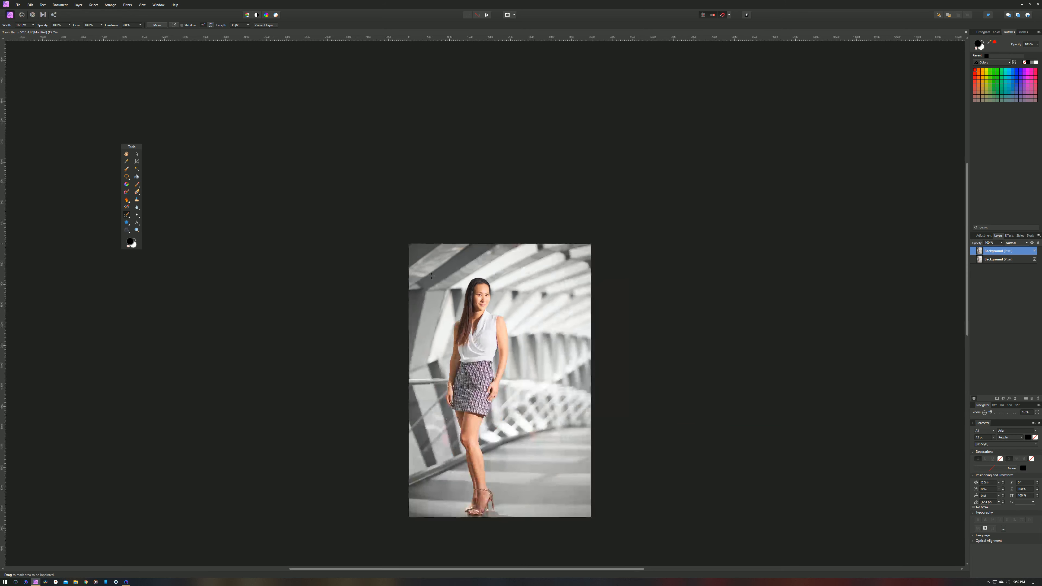
key("ctrl+plus")
left_click_drag(511, 350, 514, 221)
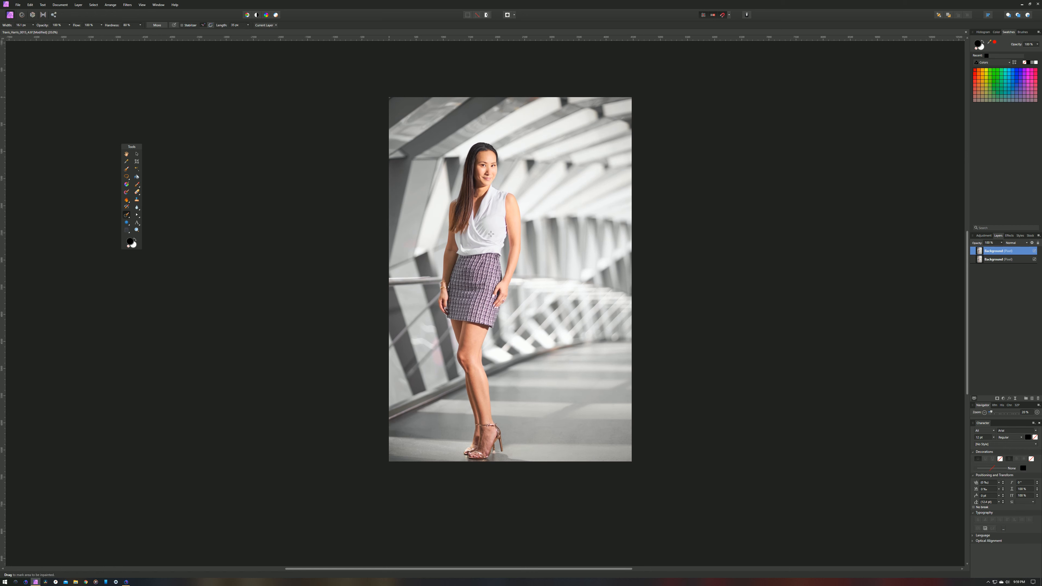
key("ctrl+plus")
key("ctrl+plus")
key("ctrl+plus")
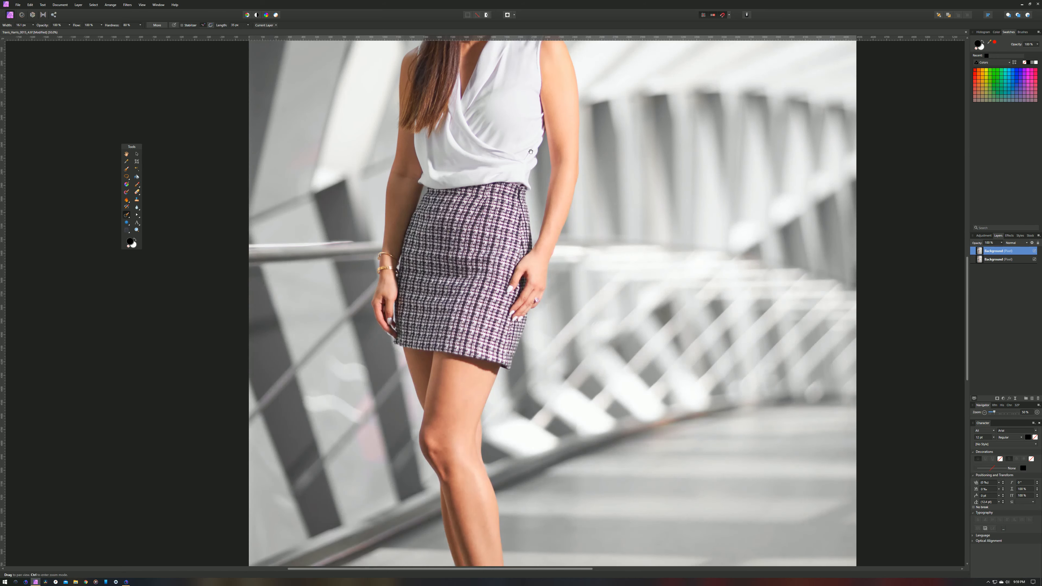
- Inpaint the creases in the blouse at the shoulder near the sleeveless edge
scroll(508, 90, "up", 5)
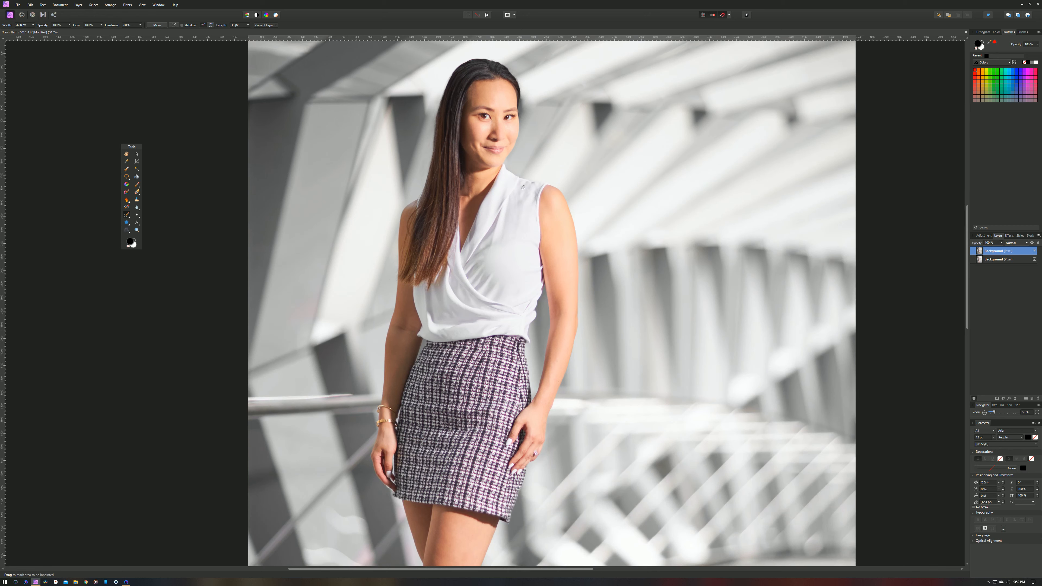
left_click_drag(525, 183, 524, 183)
left_click_drag(526, 185, 526, 186)
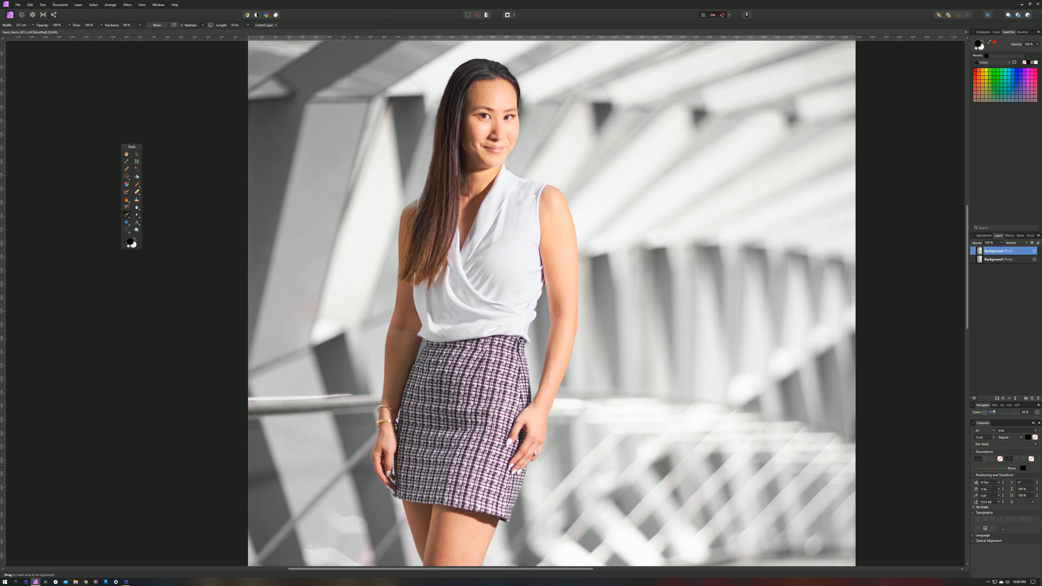
left_click_drag(535, 194, 534, 199)
- Switch to the Clone Brush and raise its Shape setting to 64% in the brush options
left_click(128, 216)
left_click(136, 199)
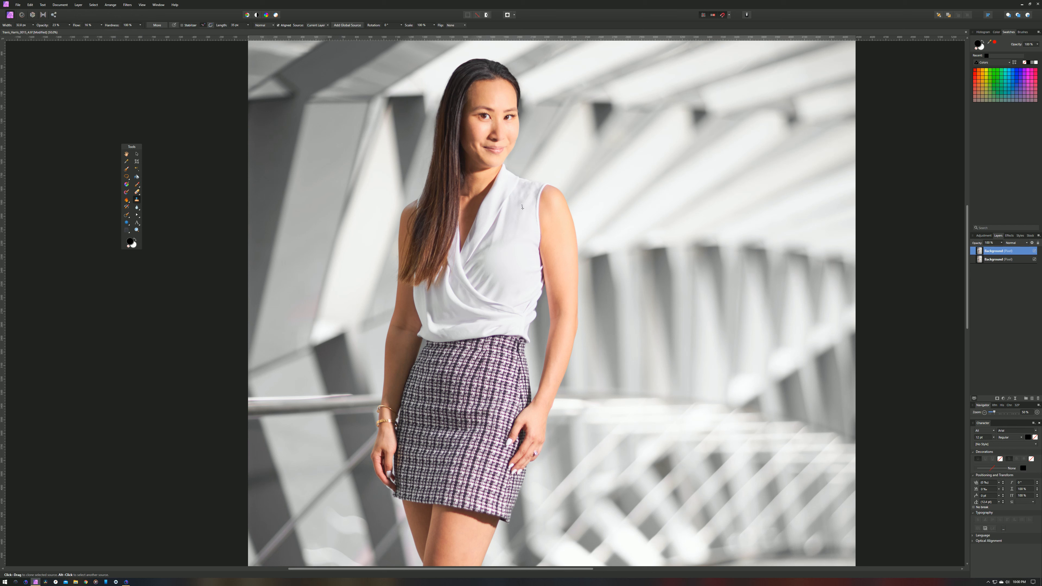
left_click(157, 25)
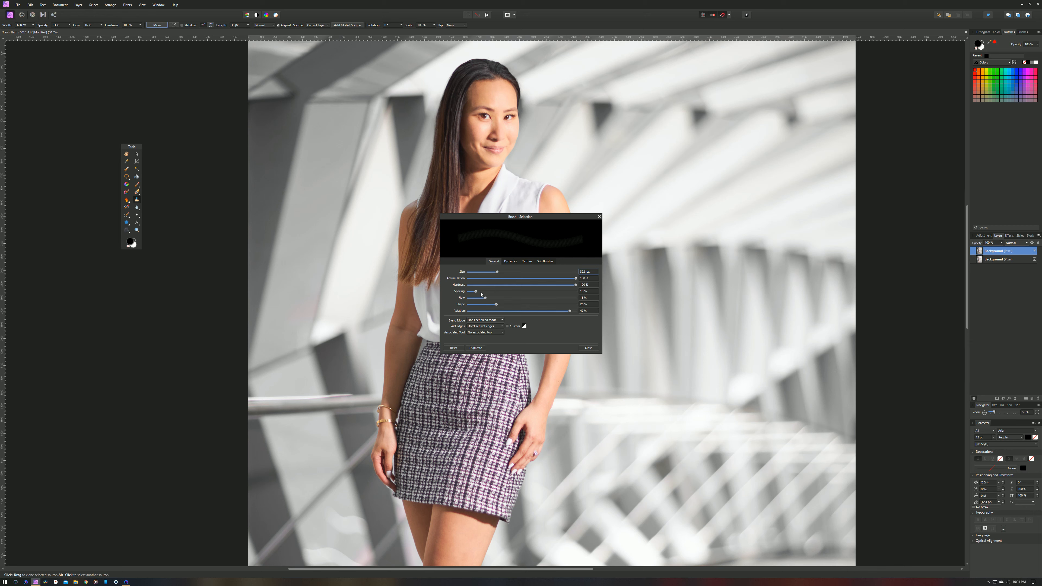
left_click_drag(498, 306, 536, 305)
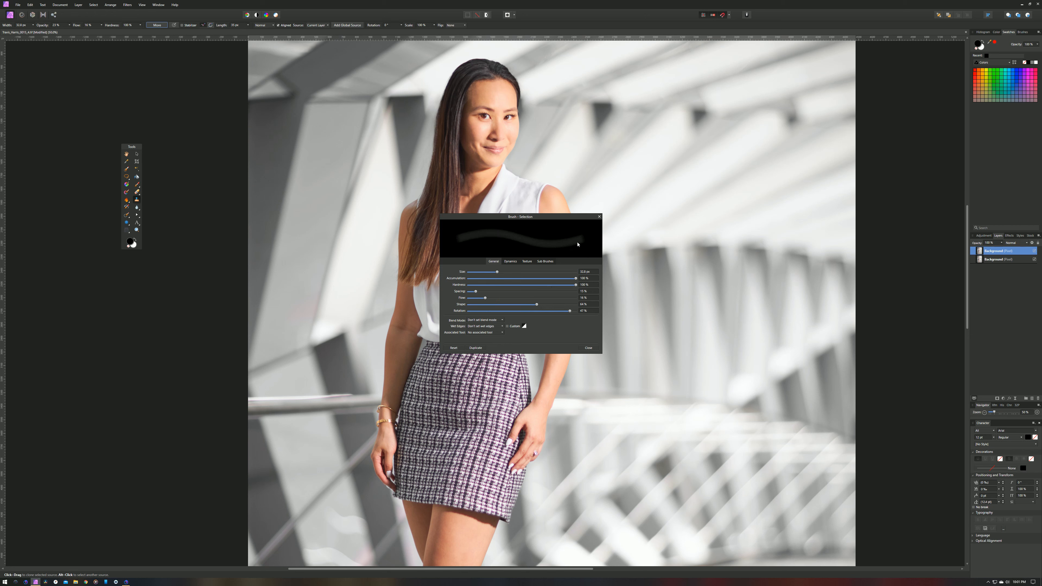
left_click(599, 217)
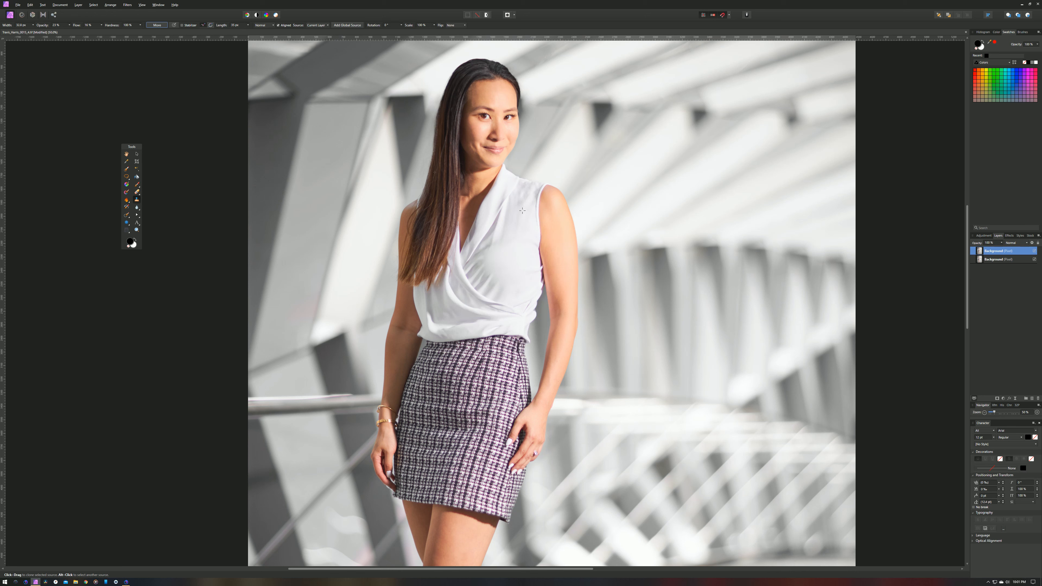
- Clone smooth fabric sampled from the blouse over the wrinkles on its shoulder and chest
key("alt")
key("alt")
left_click(525, 222, "alt")
left_click_drag(520, 218, 517, 227)
left_click(499, 287, "alt")
- Compare the retouched layer with the original over the full portrait by repeatedly hiding and showing it
key("ctrl+0")
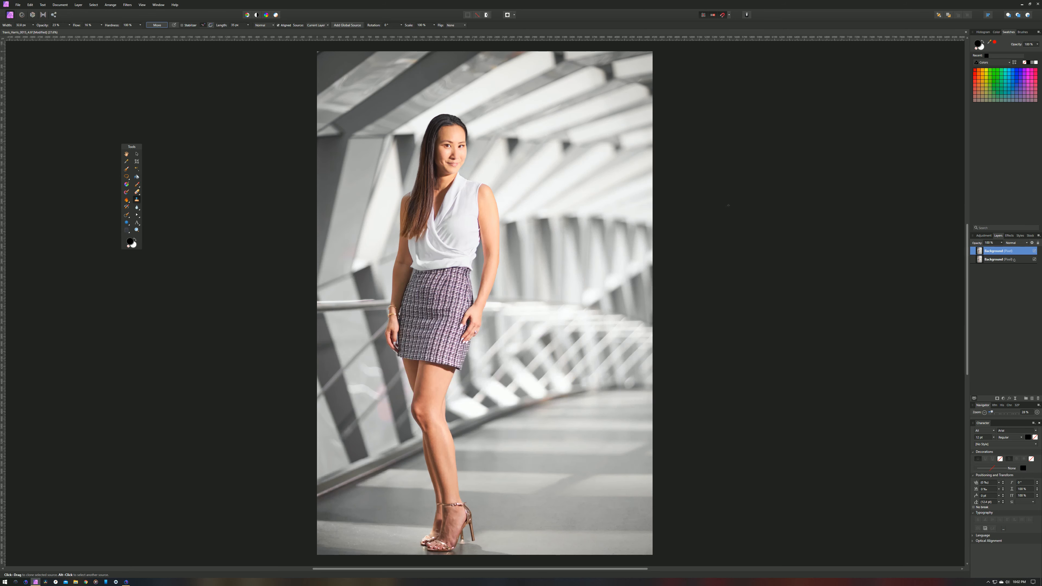
left_click(1034, 251)
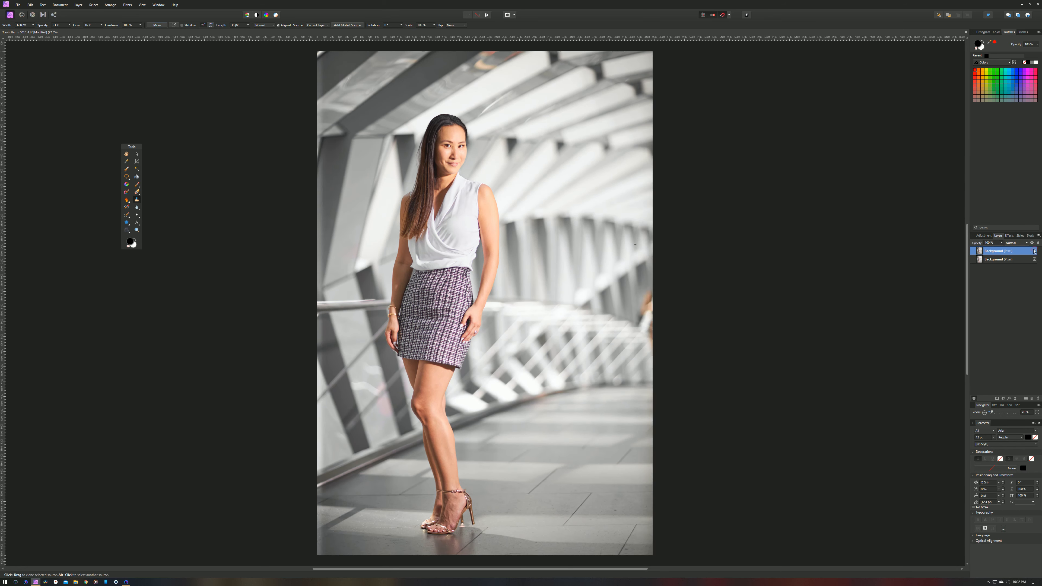
left_click(1034, 251)
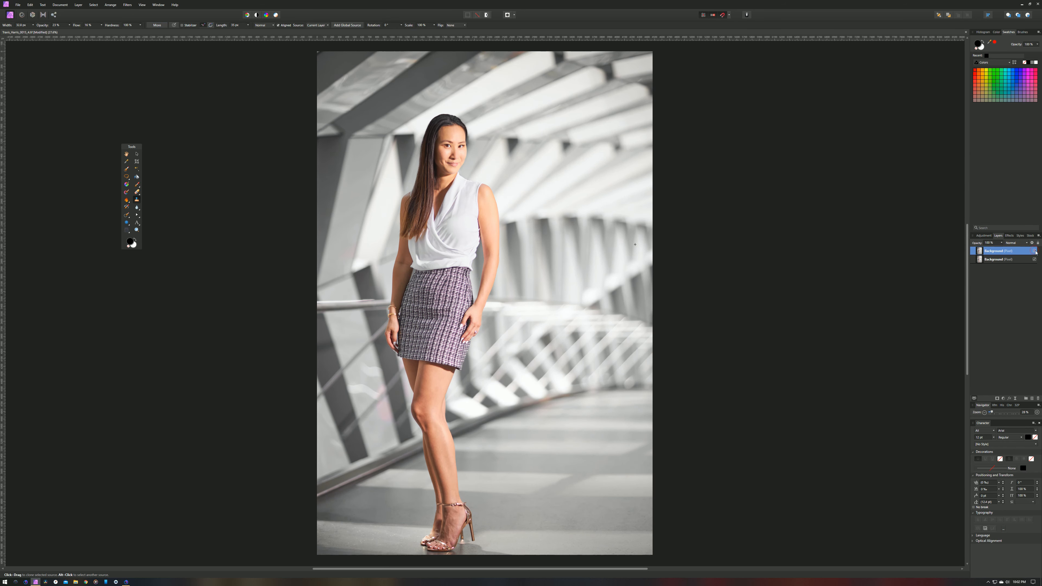
left_click(1034, 251)
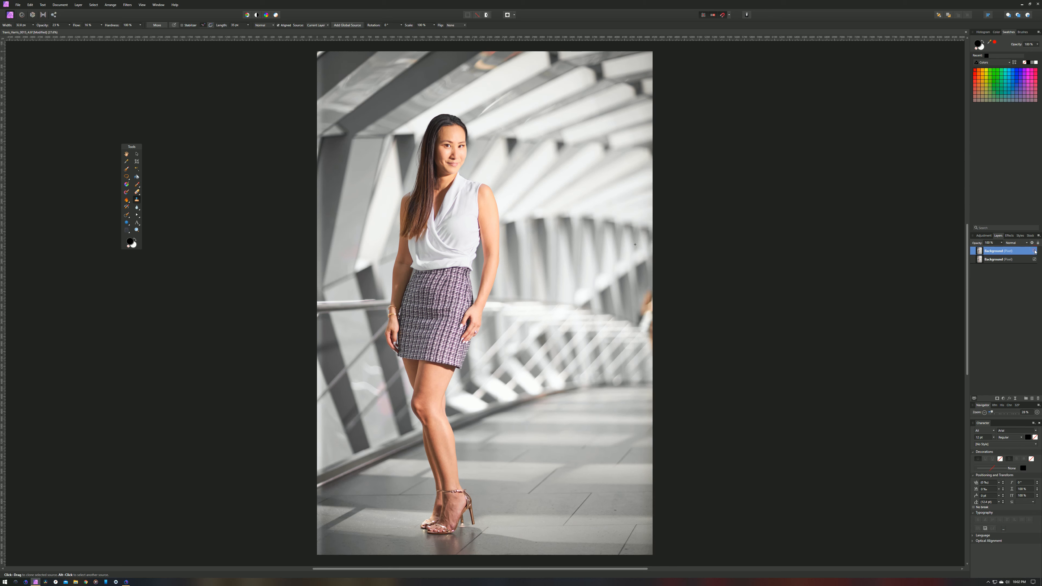
left_click(1034, 250)
left_click(1034, 251)
left_click(1033, 251)
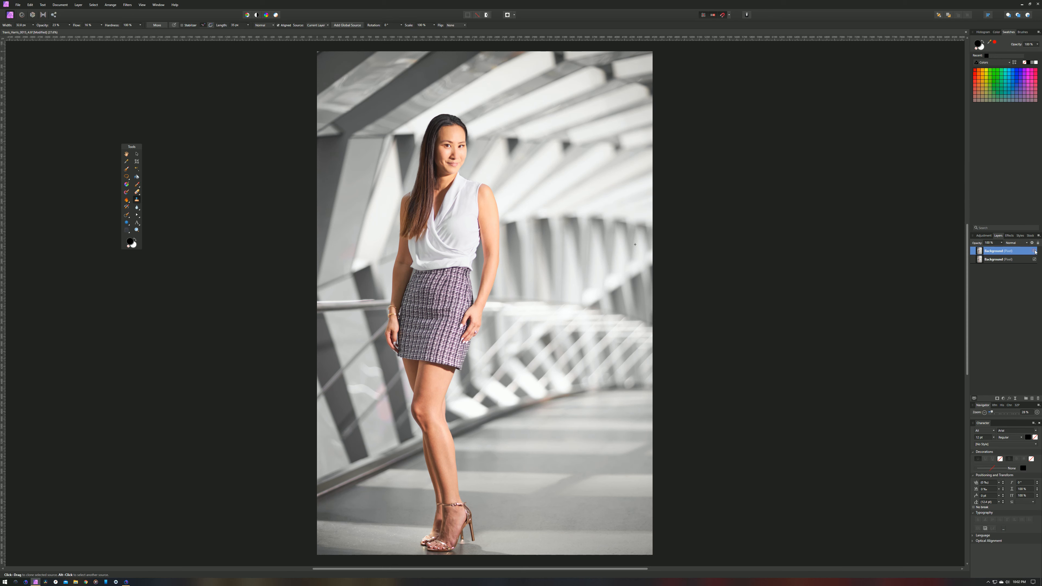
left_click(1034, 251)
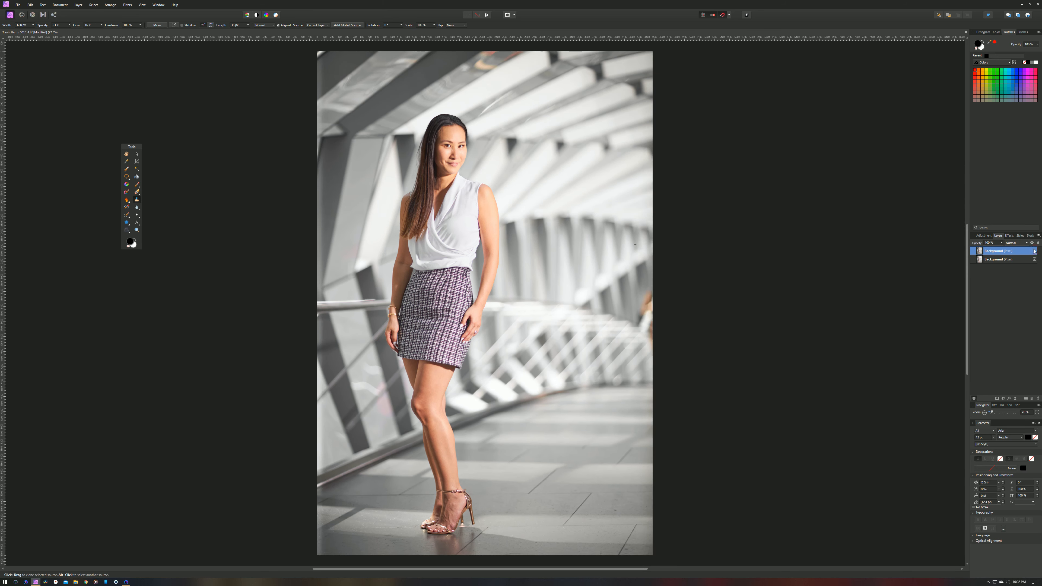
left_click(1034, 250)
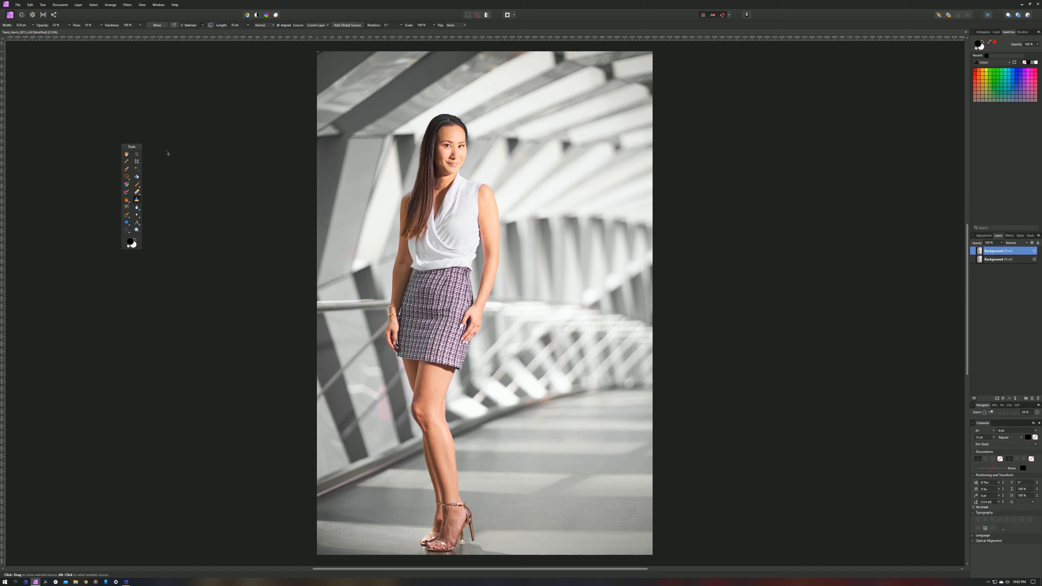
- Duplicate the retouched layer and open the copy in the Color Efex Pro 4 plug-in with its favorite filters listed
key("ctrl+j")
left_click(127, 5)
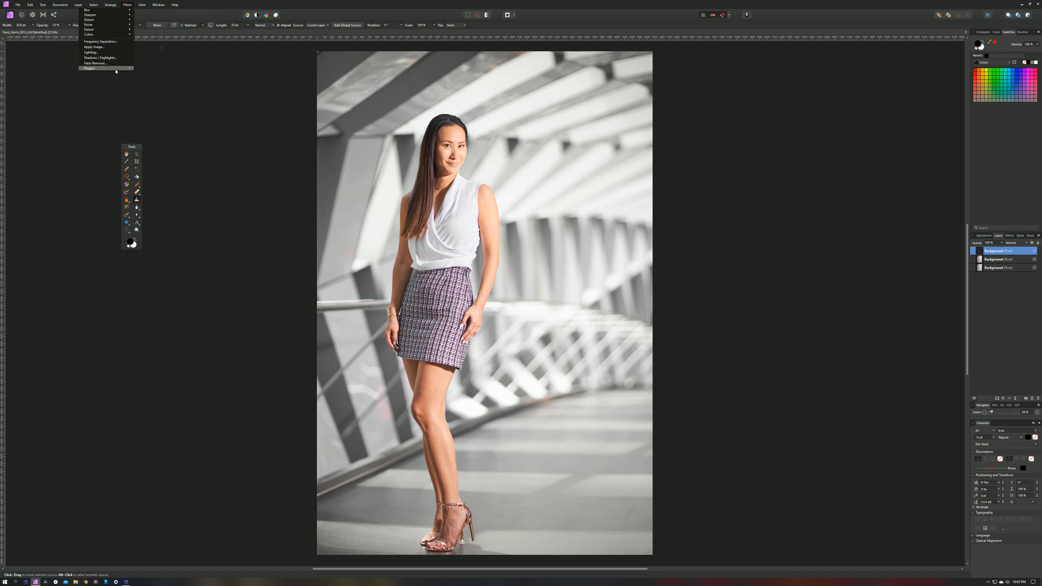
mouse_move(89, 68)
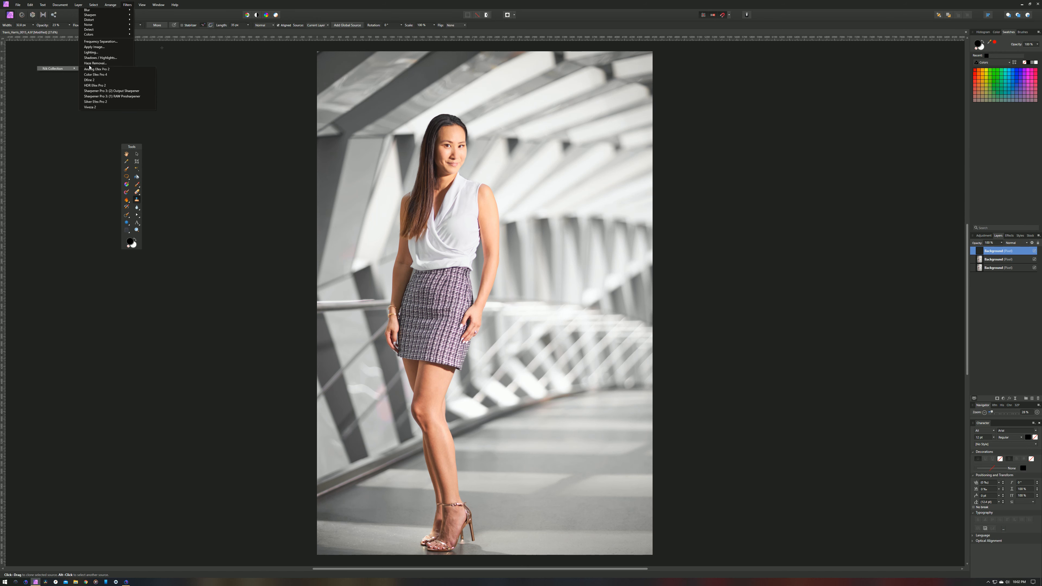
left_click(89, 74)
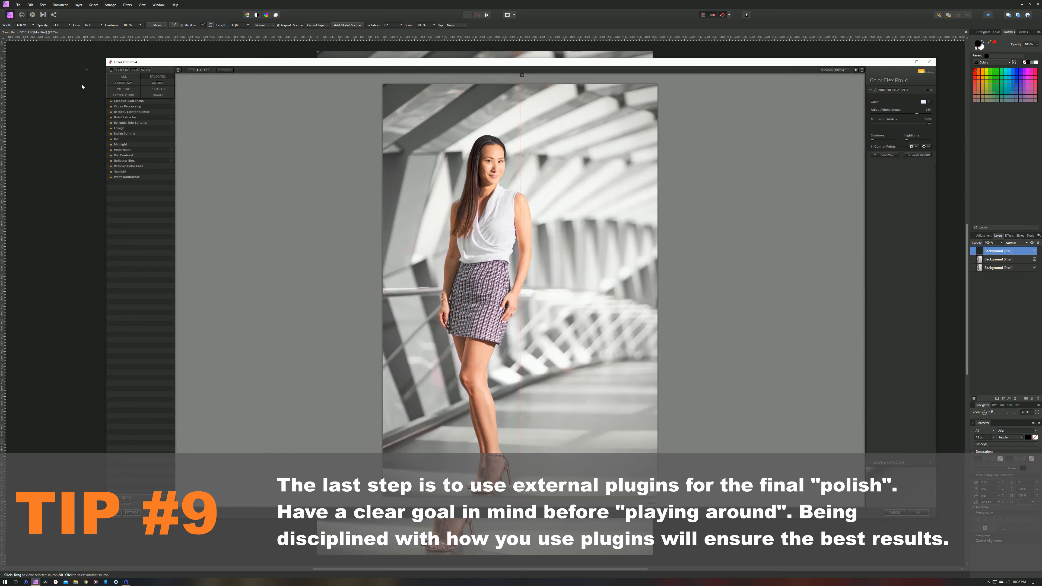
left_click(124, 77)
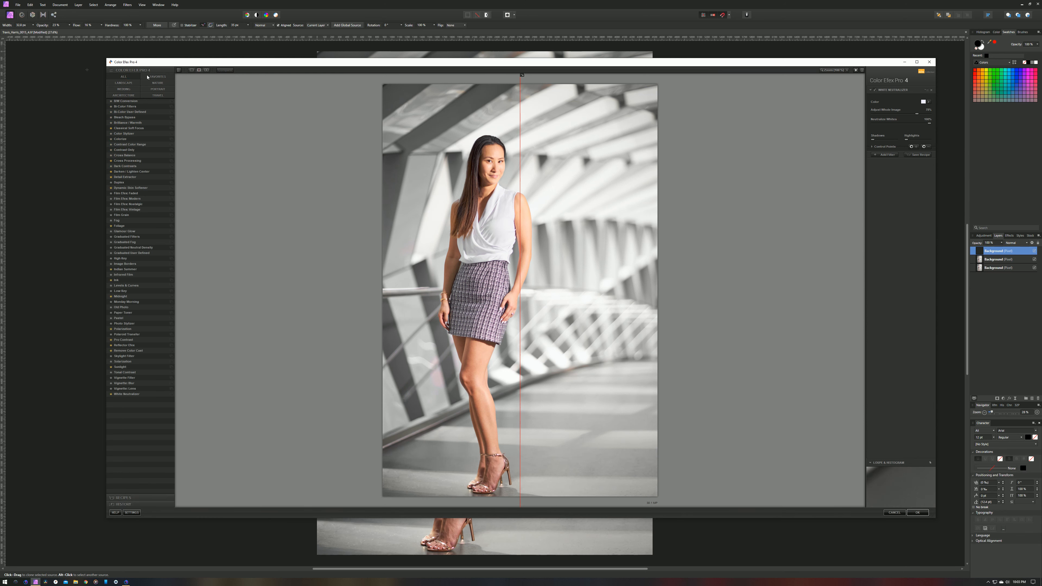
left_click(159, 77)
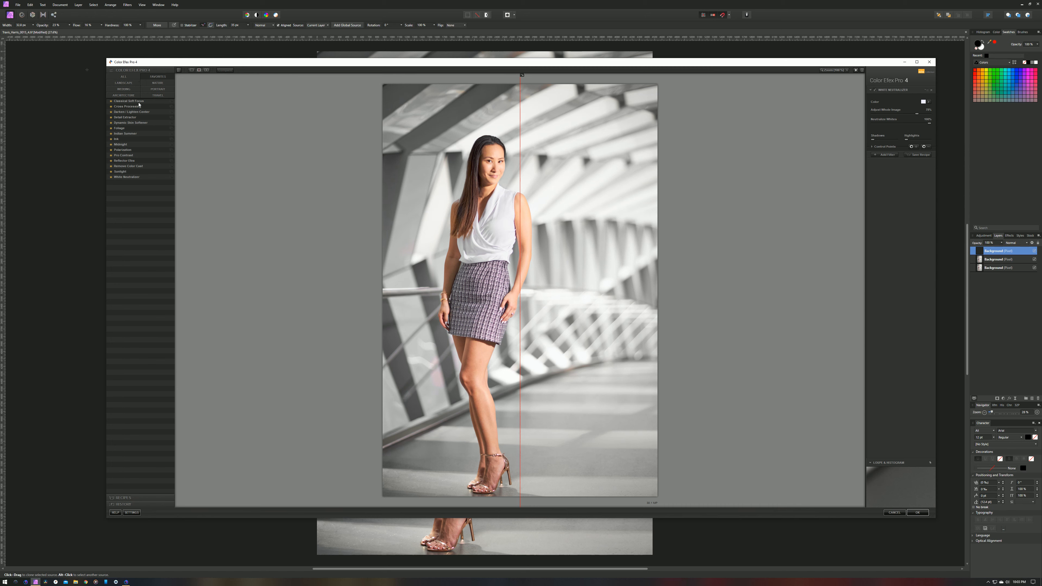
- Apply White Neutralizer with the color sampled from the white blouse, neutralizing whites at 100% and increasing the whole-image adjustment
left_click(192, 70)
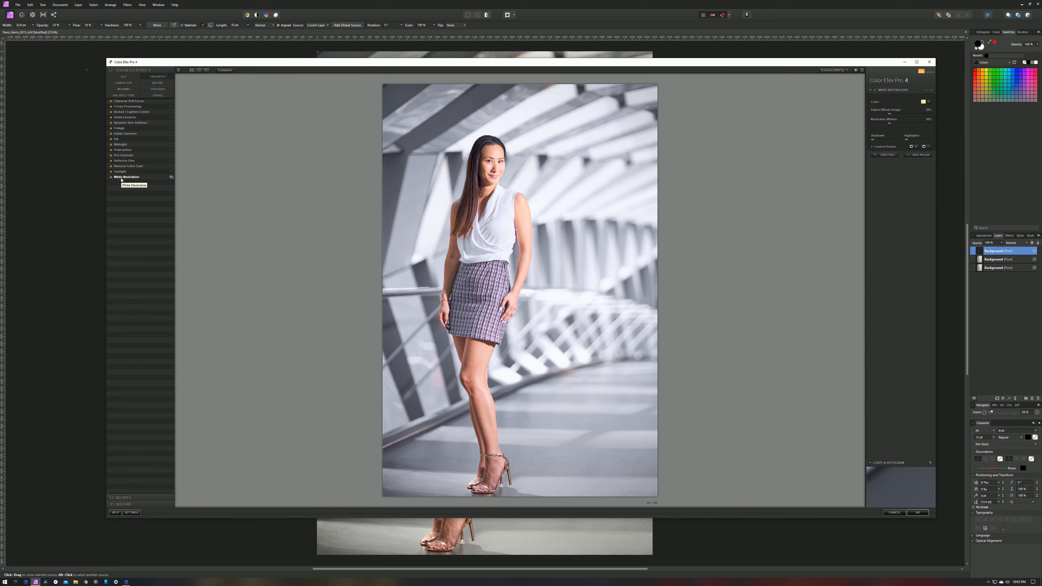
left_click(928, 103)
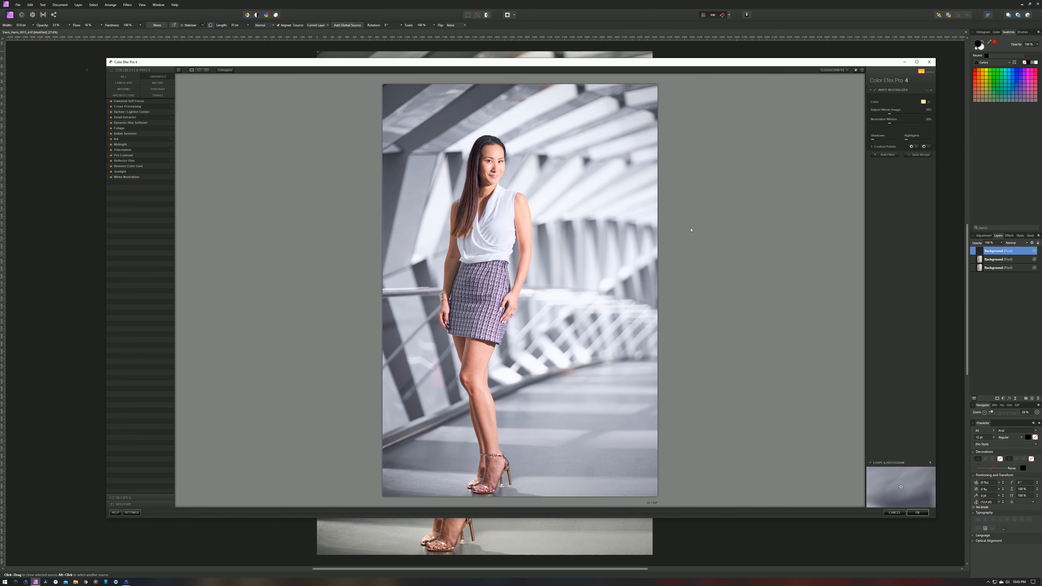
left_click(503, 214)
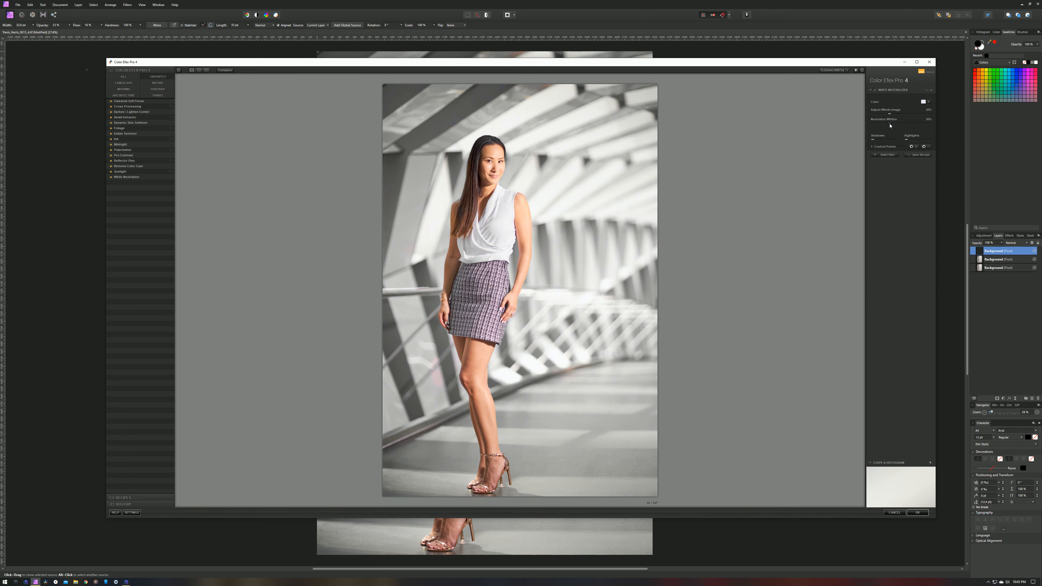
left_click_drag(891, 125, 944, 129)
left_click_drag(892, 117, 916, 116)
- Compare the portrait repeatedly with and without the White Neutralizer effect in single-image view
left_click(226, 71)
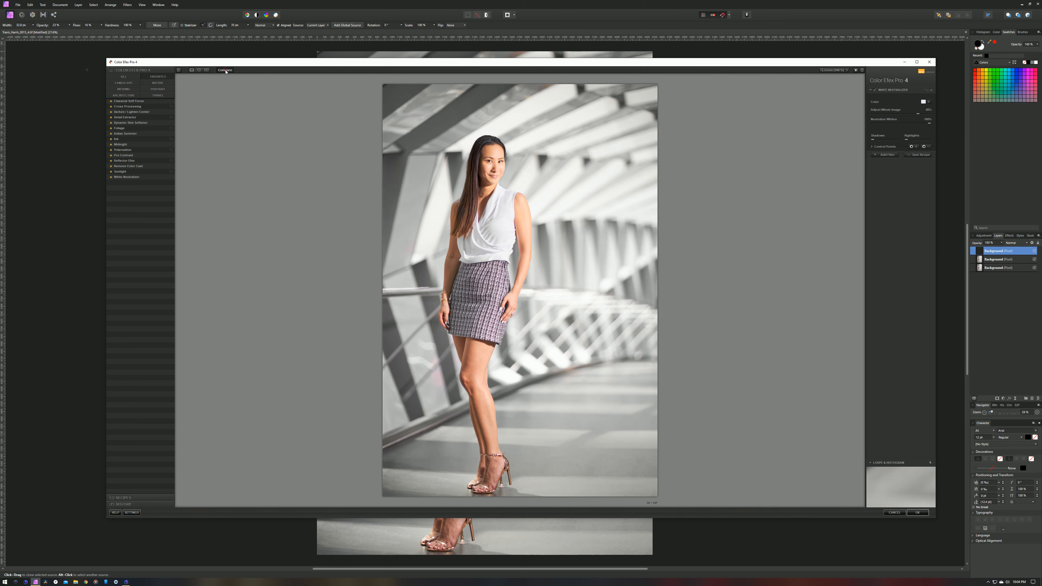
left_click(225, 71)
left_click(226, 72)
left_click(228, 73)
left_click(228, 72)
left_click(226, 71)
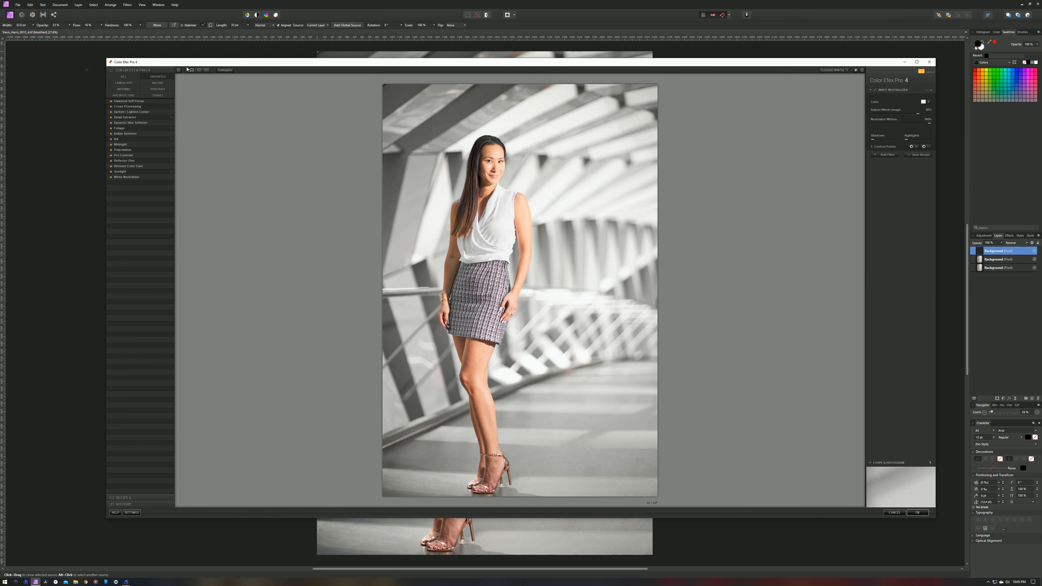
left_click(224, 72)
left_click(225, 70)
left_click(224, 71)
left_click(225, 71)
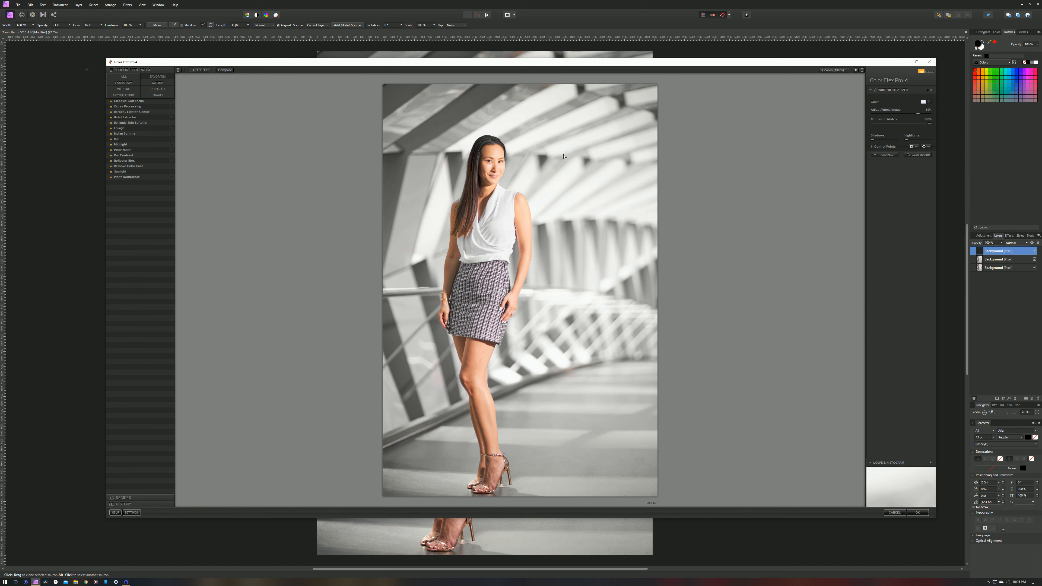
- Add a Dynamic Skin Softener filter and sample its skin color from the subject's leg
left_click(882, 155)
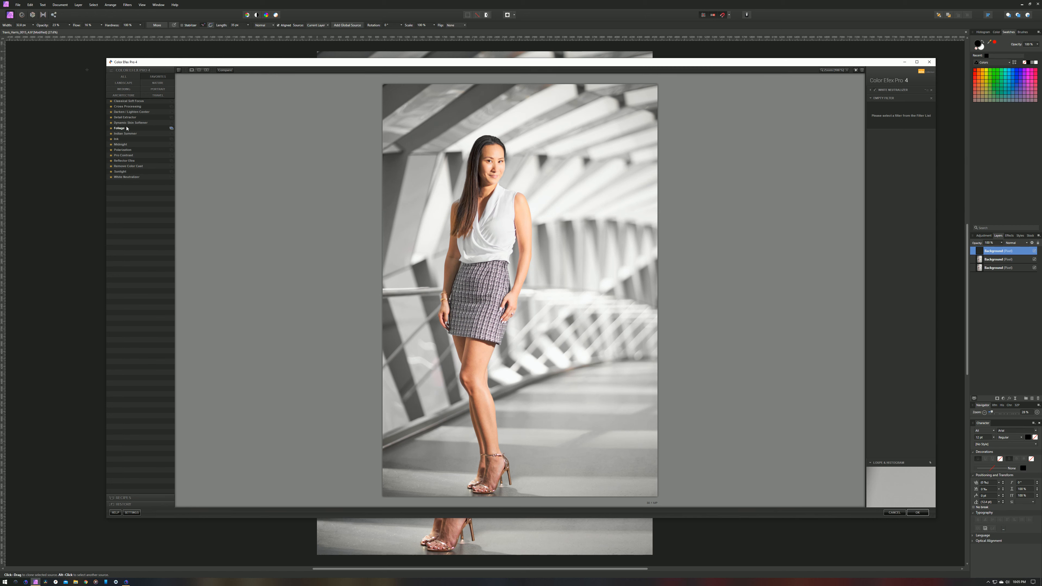
left_click(127, 123)
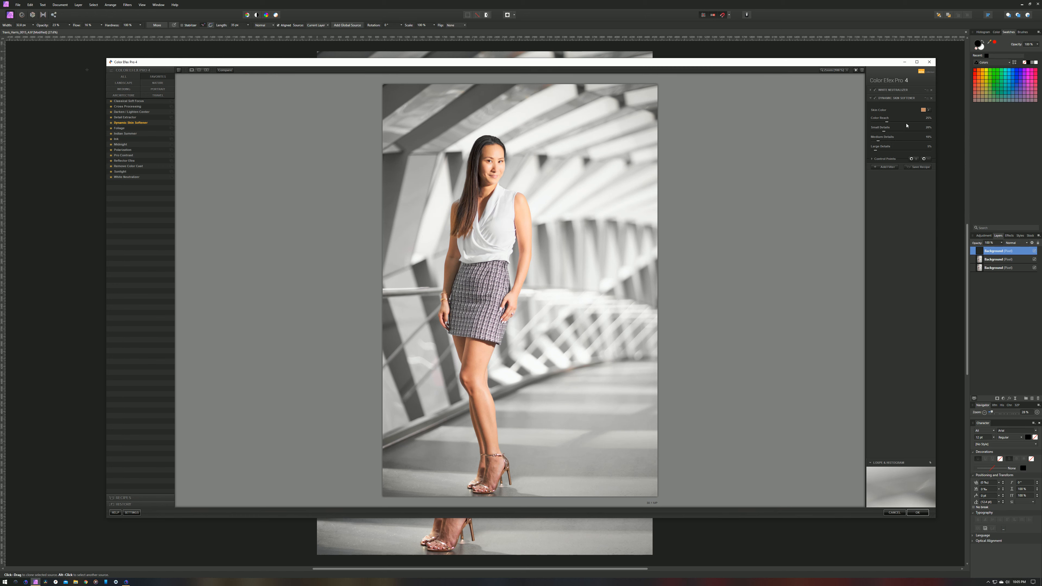
left_click(929, 110)
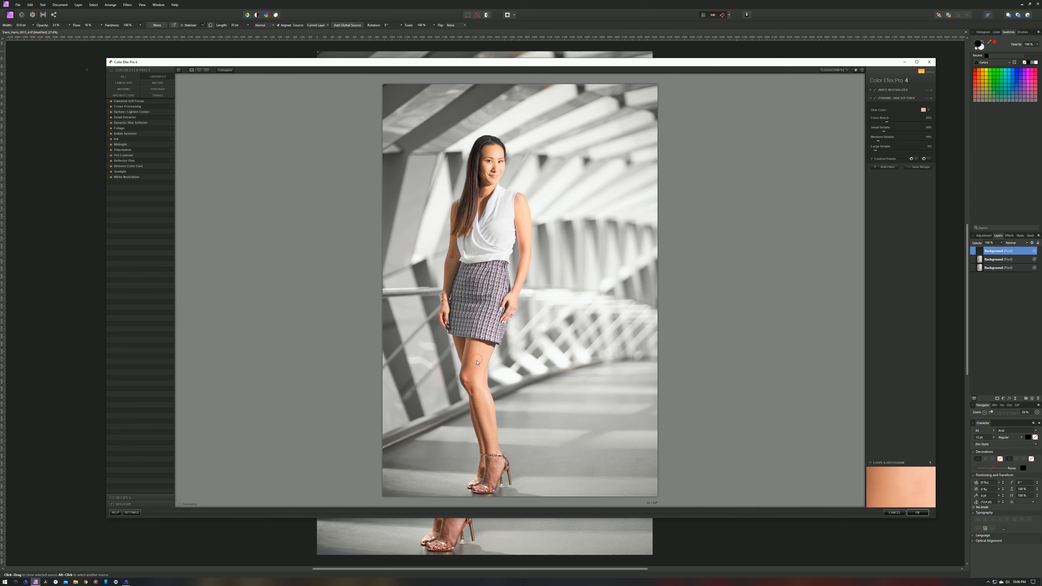
left_click(479, 371)
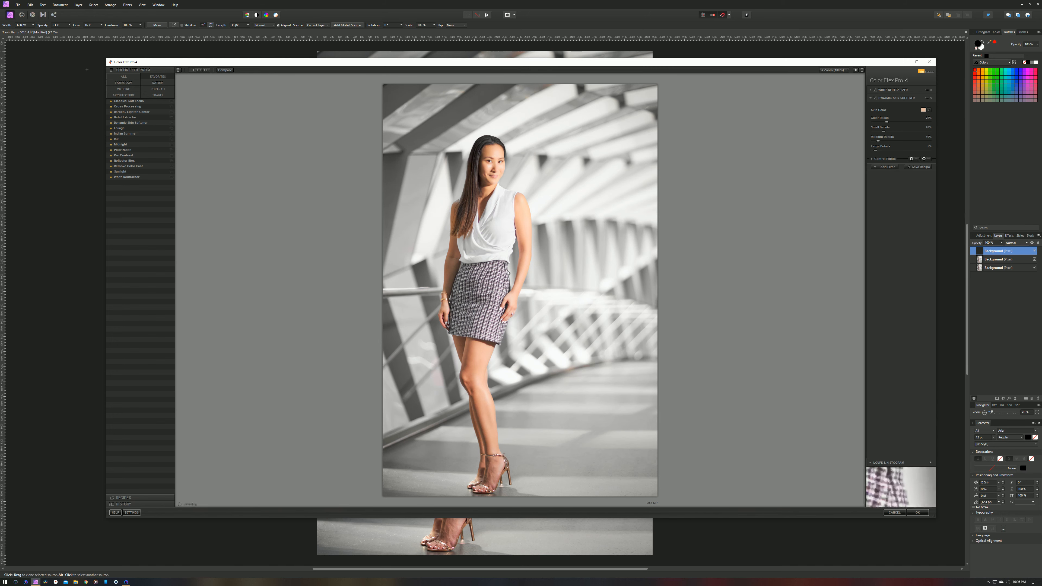
- Expand the Dynamic Skin Softener's control points and reduce the filter's overall opacity slightly
left_click(872, 159)
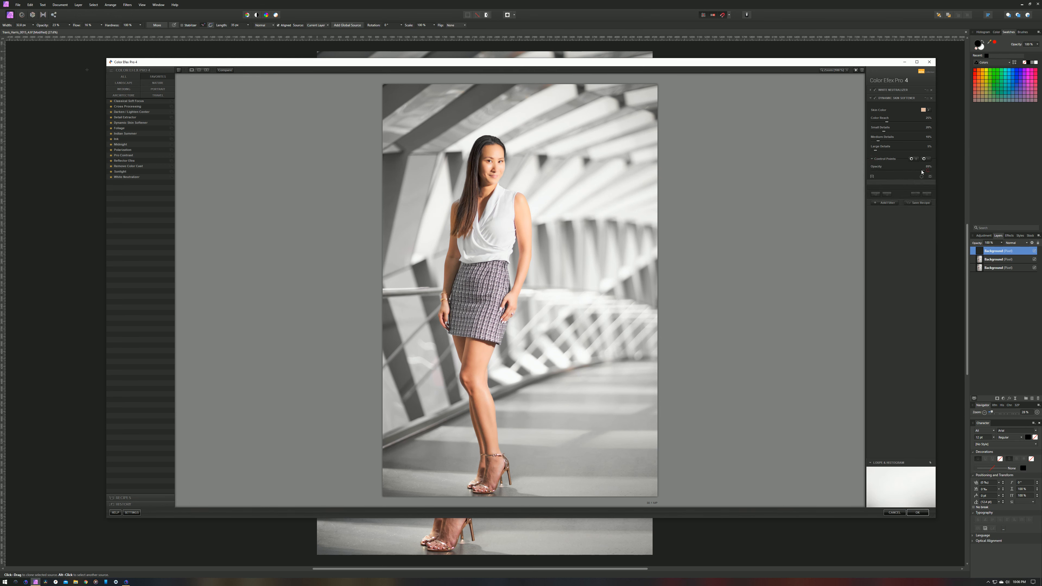
left_click_drag(911, 169, 901, 170)
left_click_drag(912, 173, 921, 173)
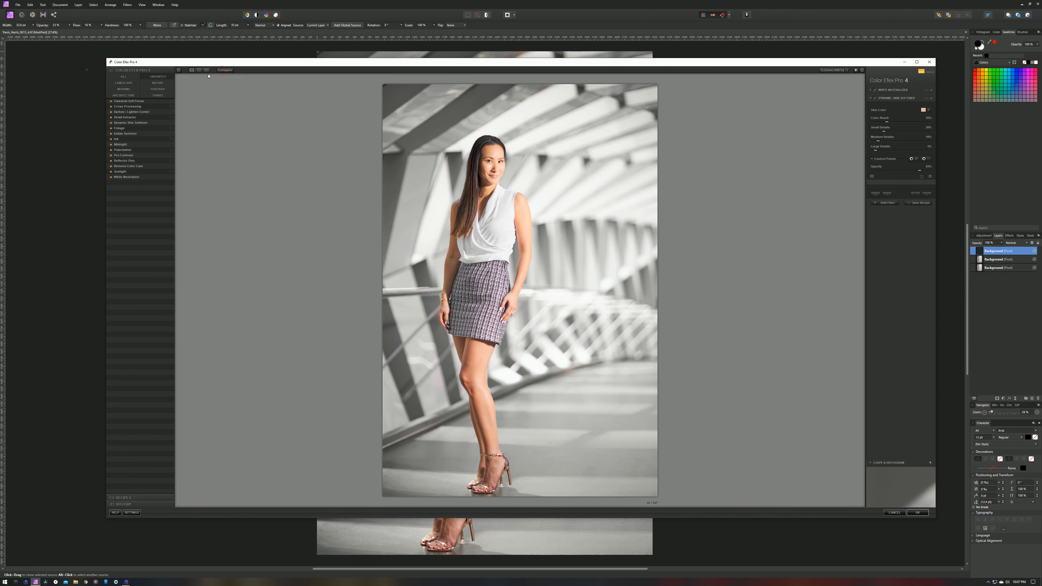
- Check the filtered result against the unfiltered image in split view and apply the filters to the layer
left_click(199, 70)
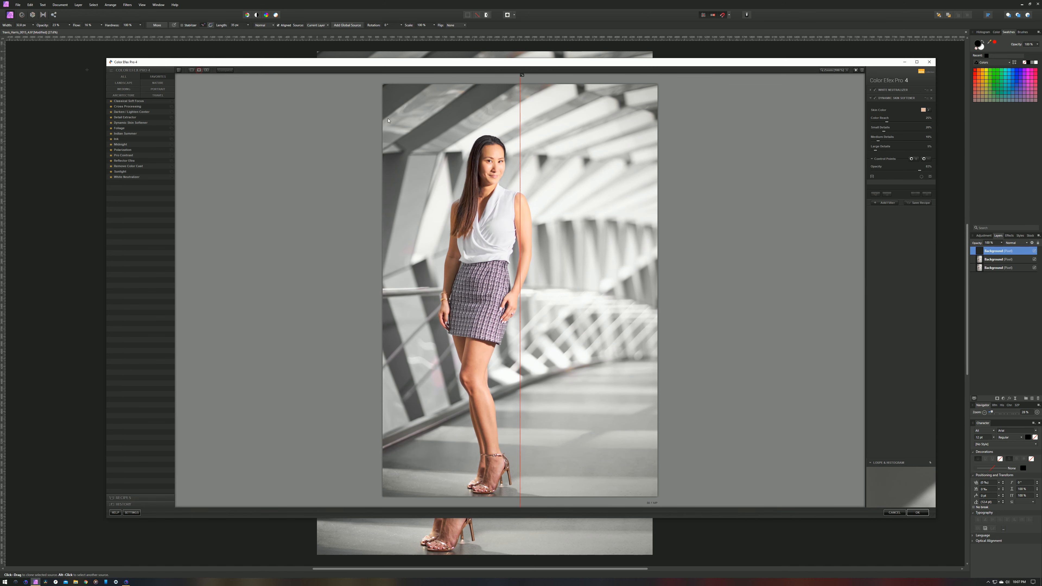
left_click_drag(520, 132, 328, 179)
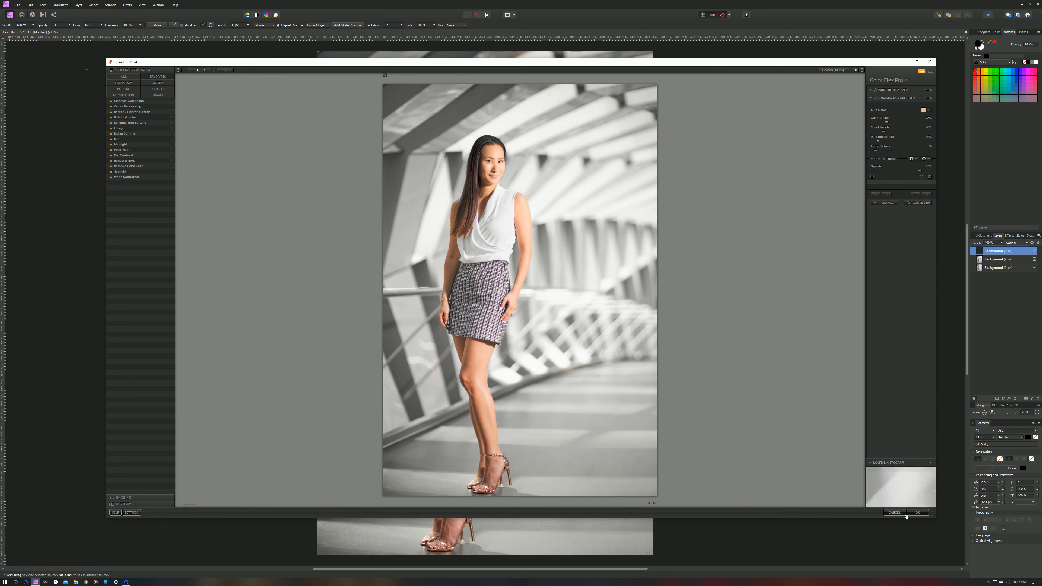
left_click(916, 513)
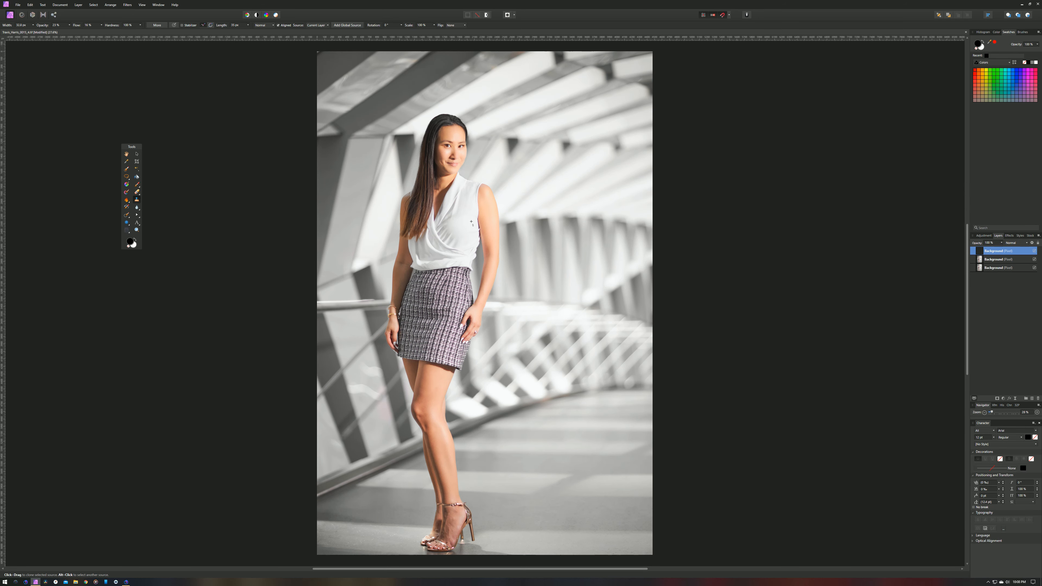
- Inpaint the stray hair on the shaded upper arm beside the subject's long hair with the Inpainting Brush
key("ctrl+minus")
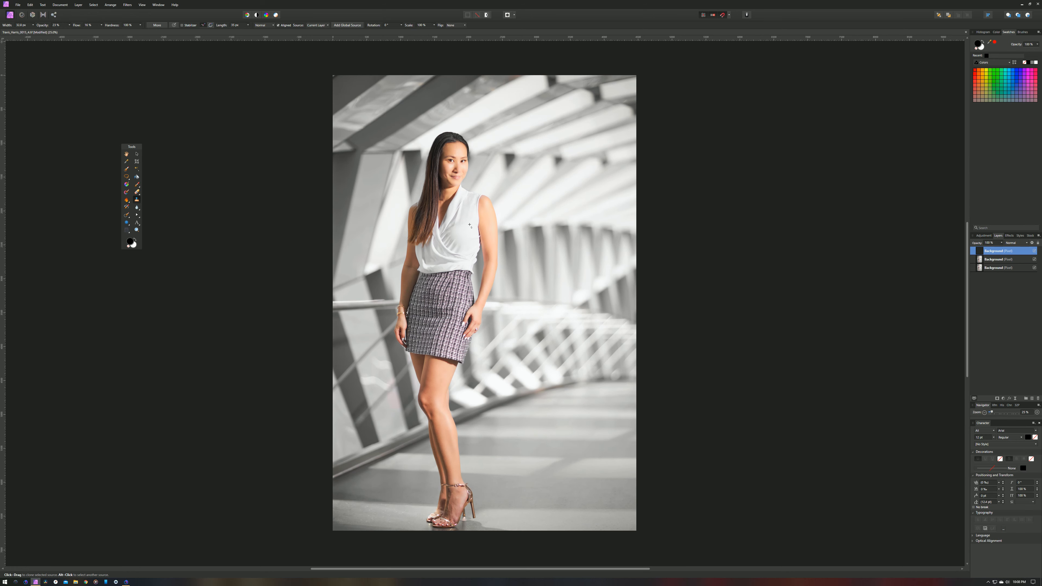
key("ctrl+plus")
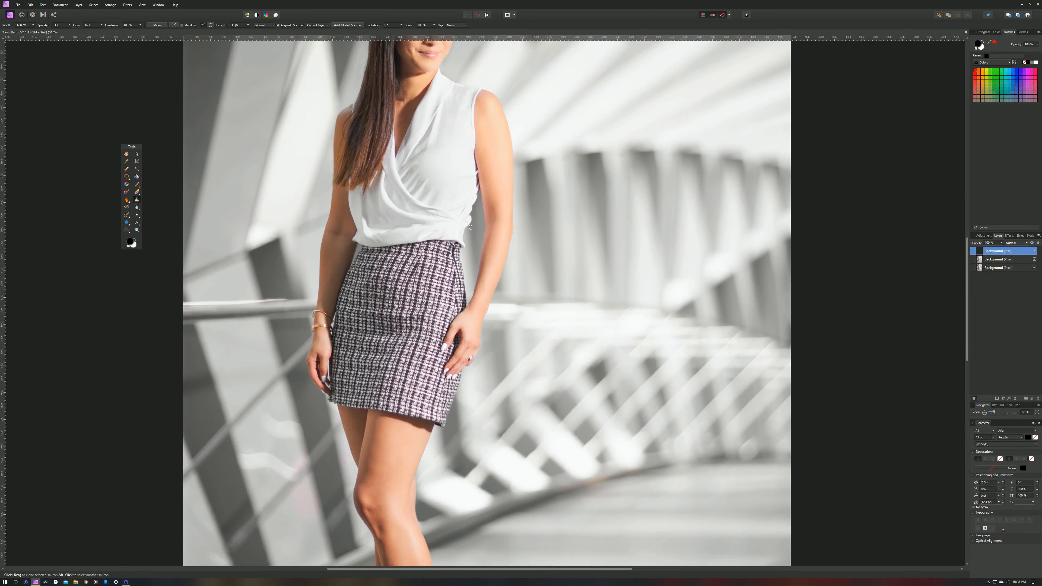
key("ctrl+plus")
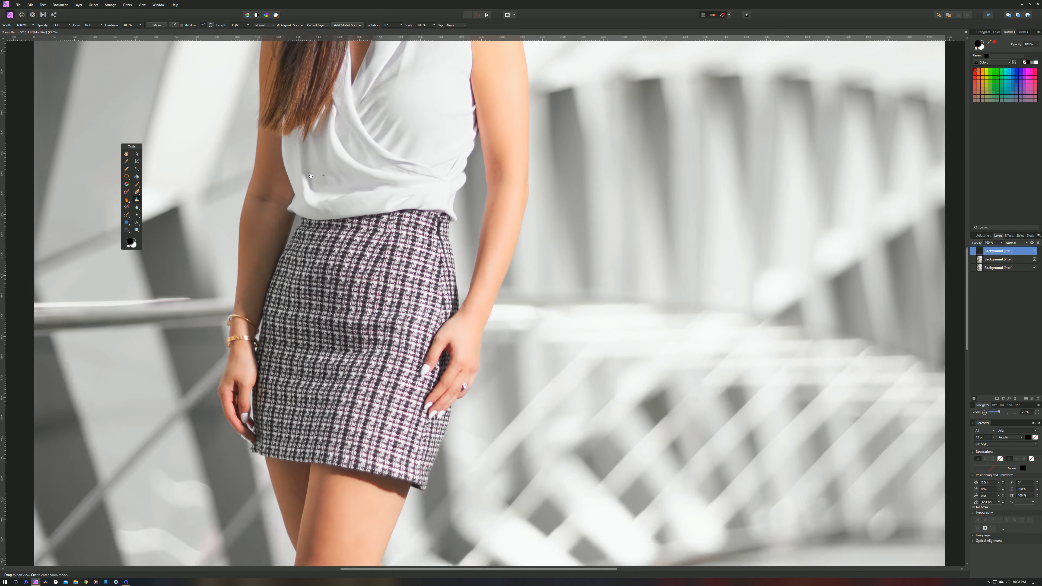
left_click_drag(279, 100, 397, 214)
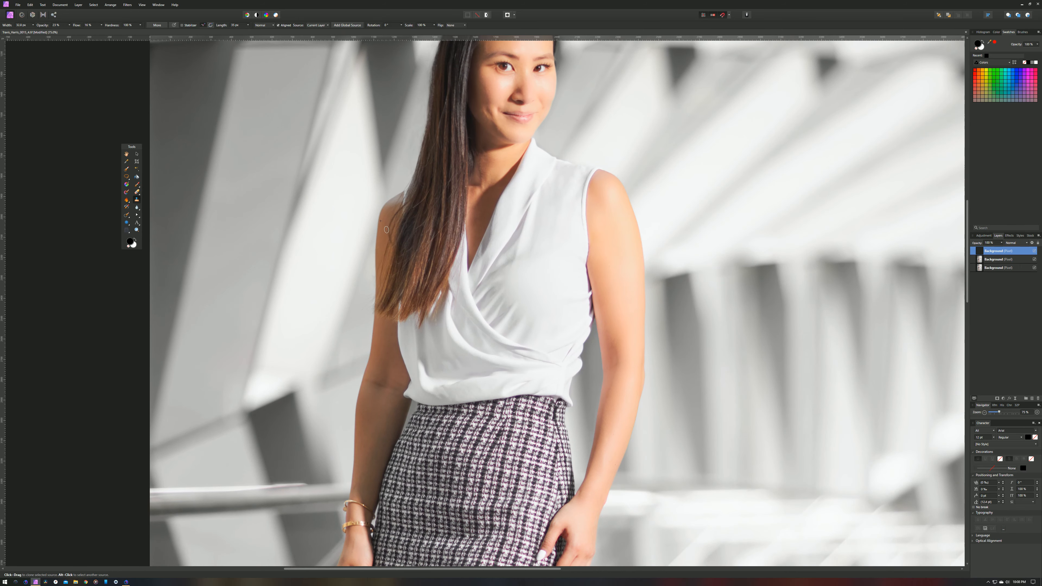
left_click(127, 216)
left_click(128, 215)
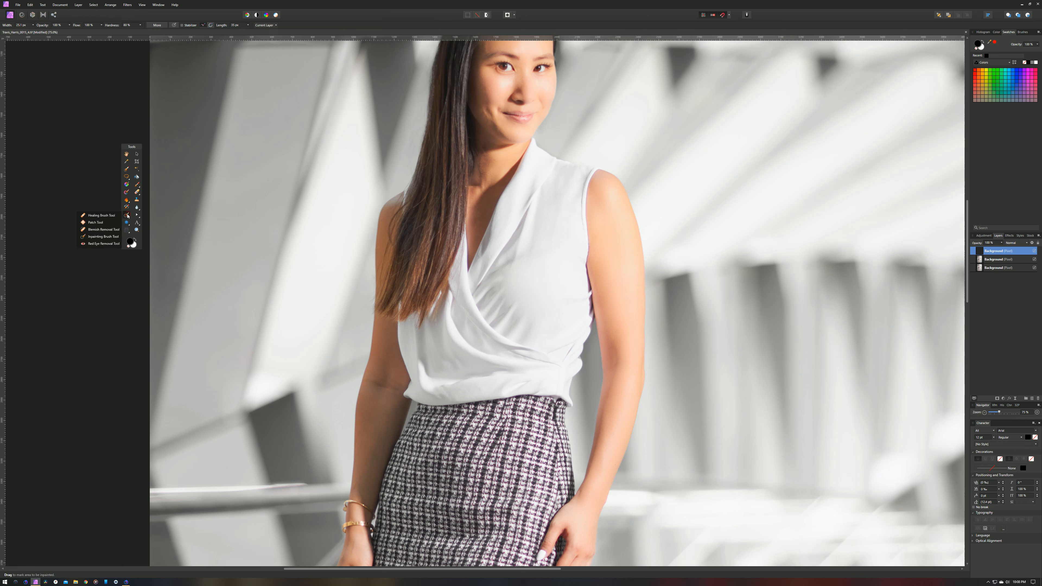
left_click(104, 237)
mouse_move(409, 202)
left_mouse_down()
mouse_move(392, 219)
mouse_move(392, 242)
mouse_move(398, 198)
mouse_move(380, 285)
mouse_move(391, 233)
left_mouse_up()
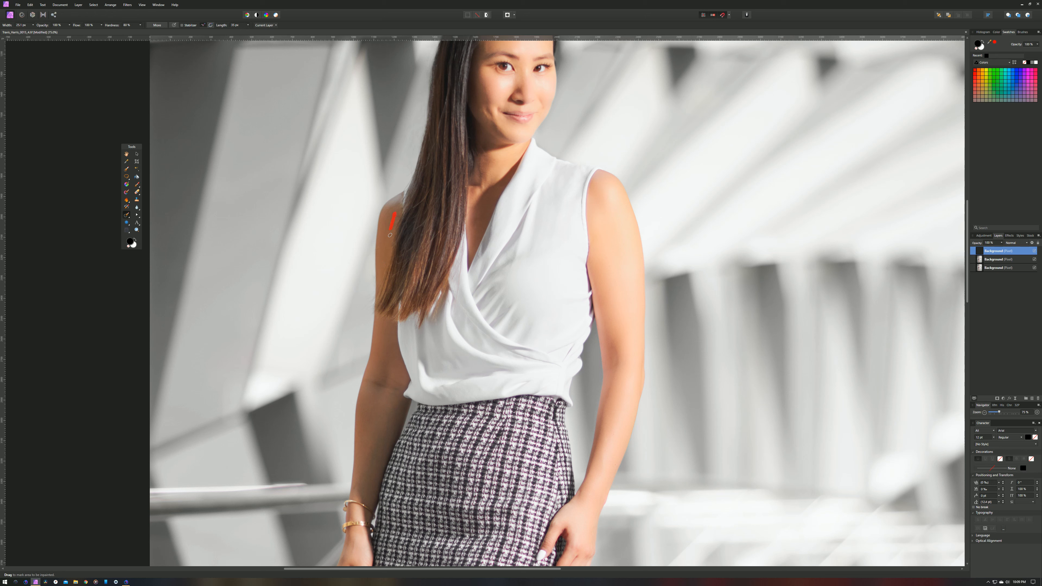
left_click(424, 198)
- Save the finished portrait as a TIFF with its Affinity layers
key("ctrl+0")
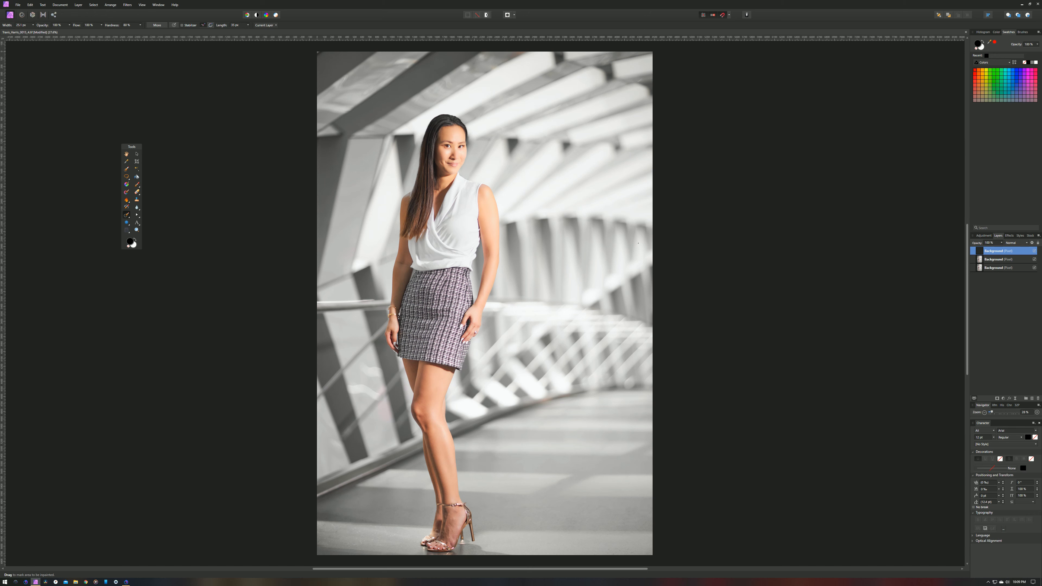
key("ctrl+w")
left_click(498, 296)
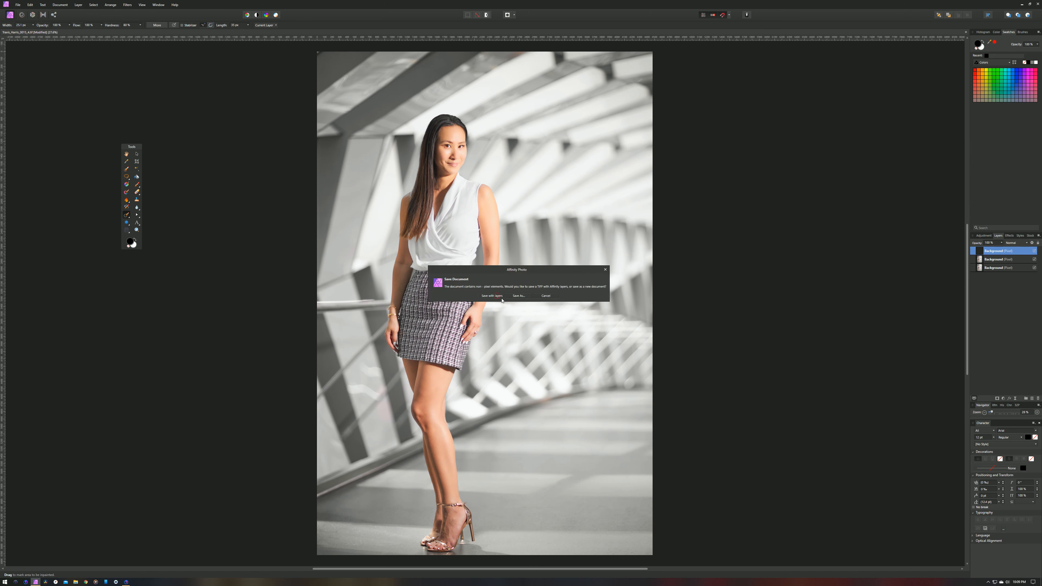
- Keep the Affinity layers in the TIFF when saving the retouched document
left_click(496, 297)
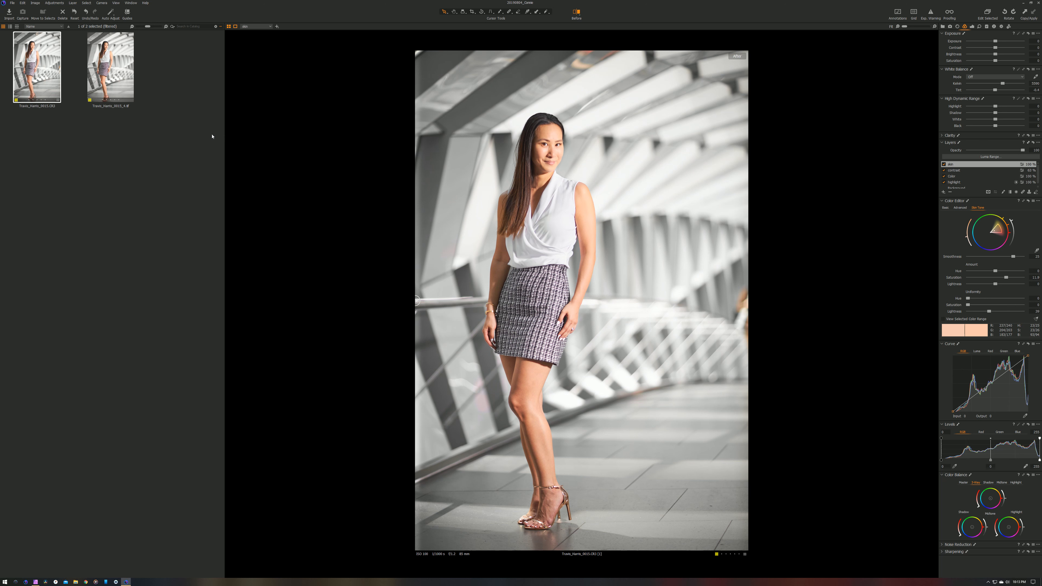
- Switch to Capture One and compare the retouched TIFF repeatedly with the original raw photo
left_click(114, 72)
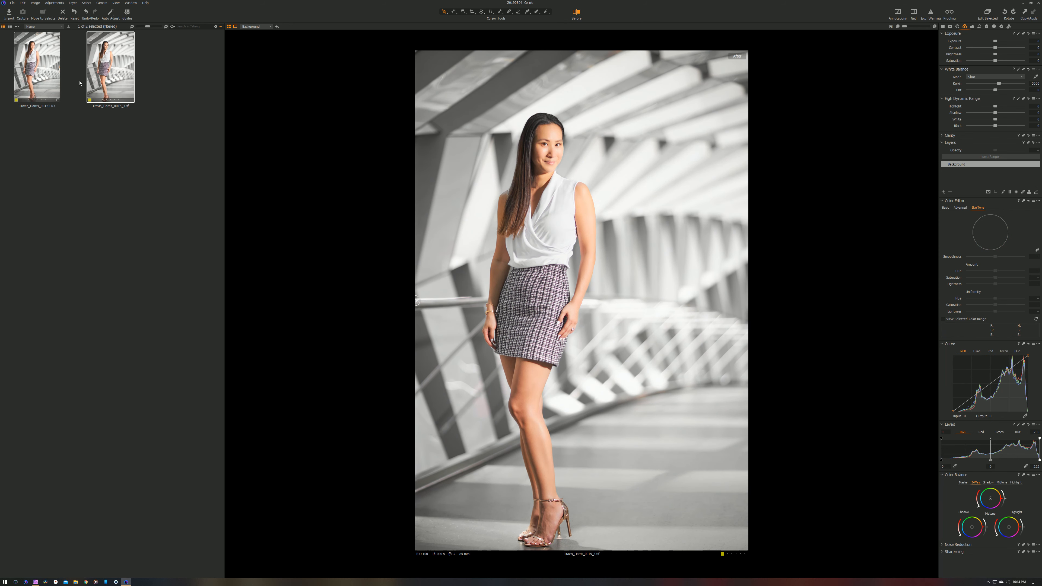
left_click(38, 75)
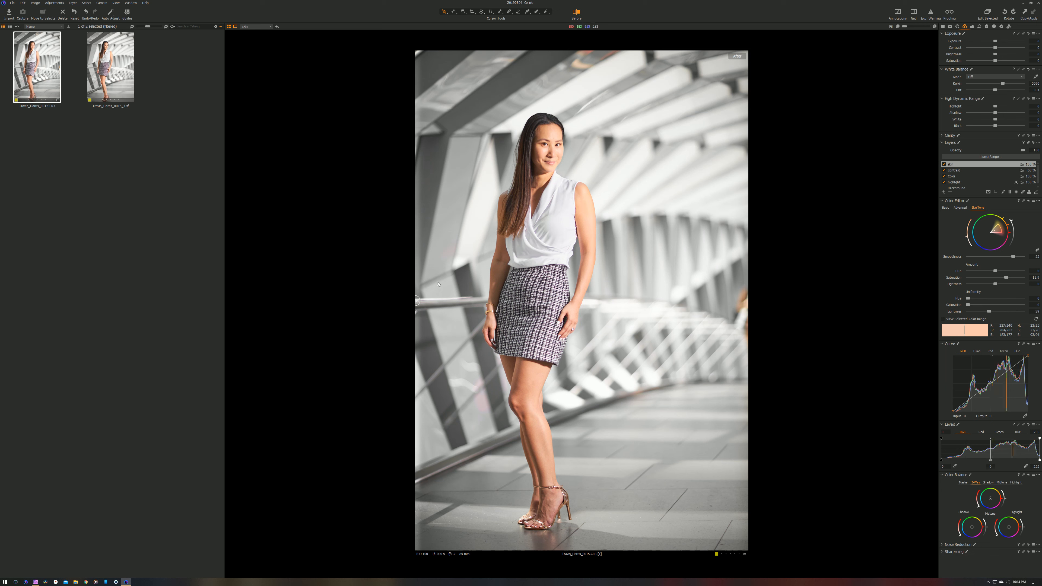
left_click_drag(416, 300, 385, 320)
left_click(121, 79)
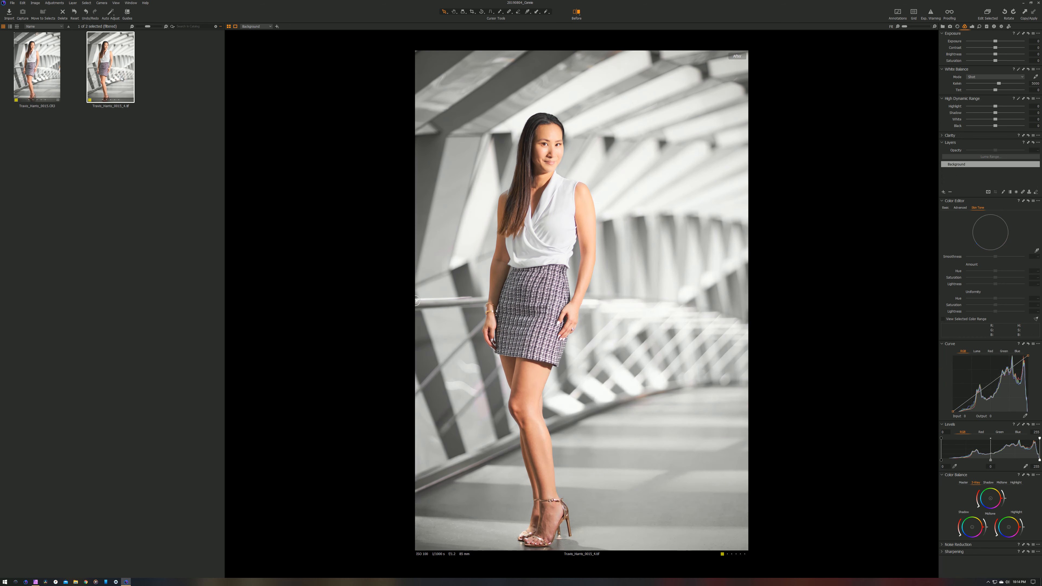
left_click(58, 85)
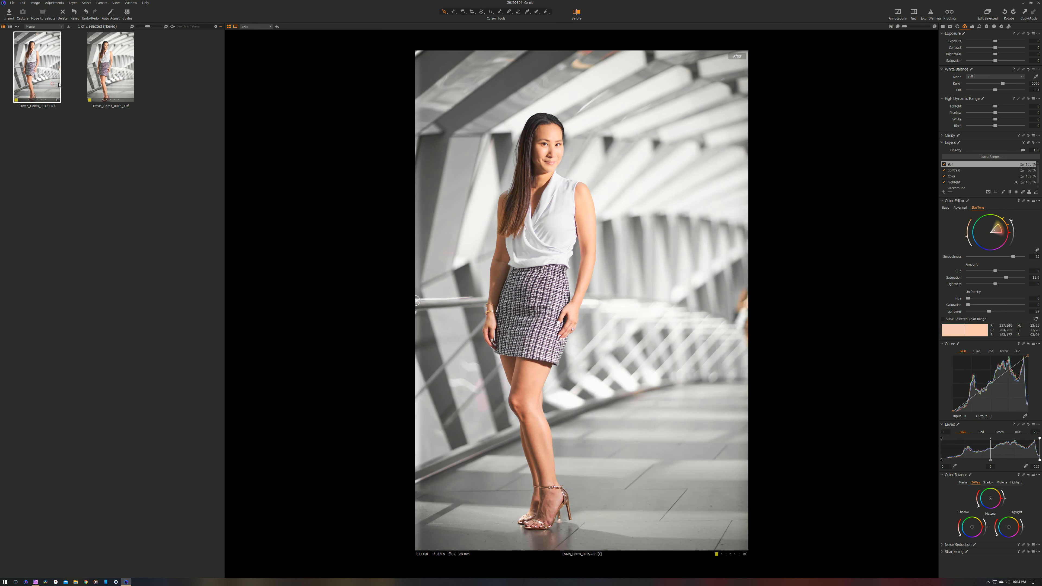
left_click(113, 81)
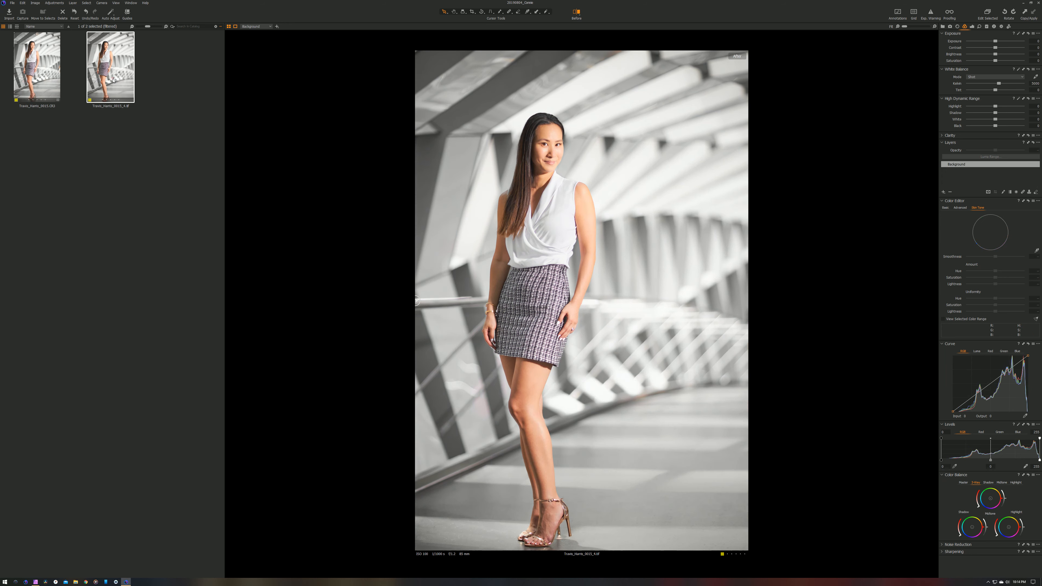
left_click(38, 75)
left_click(103, 74)
left_click(53, 76)
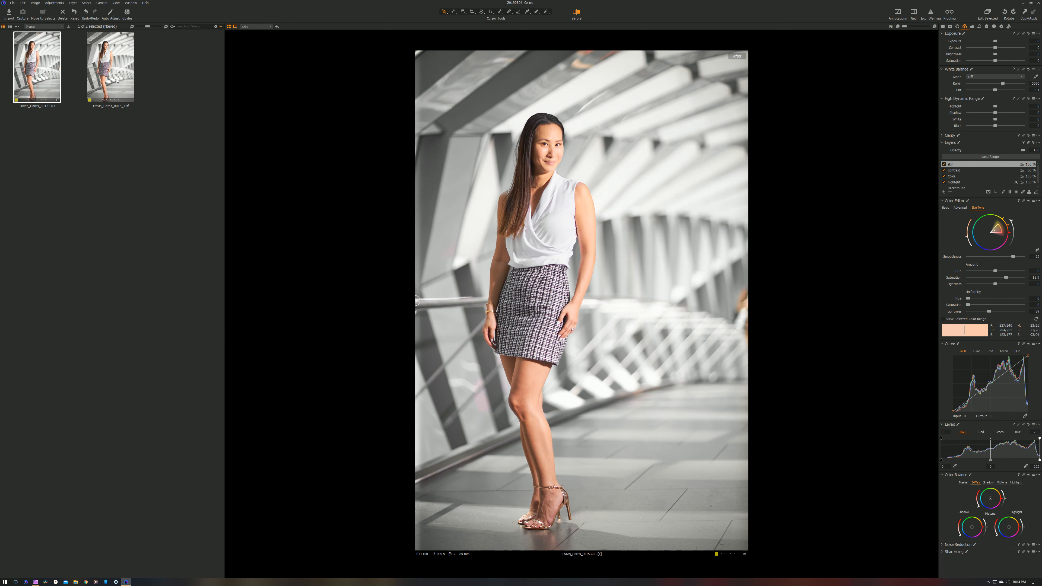
left_click(113, 82)
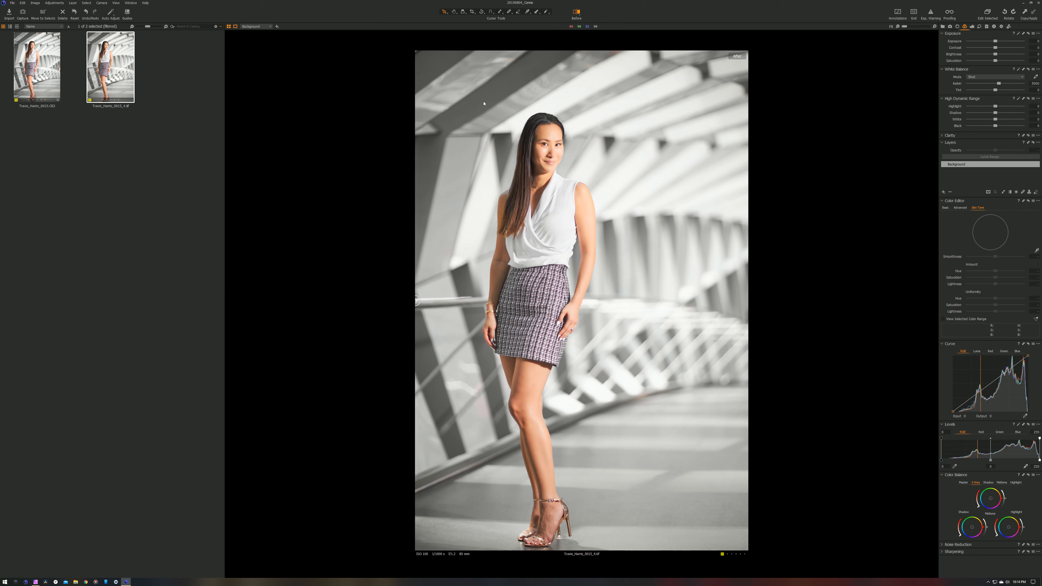
- Crop the retouched TIFF from its upper-left corner to trim the empty space above and beside the subject
left_click(474, 12)
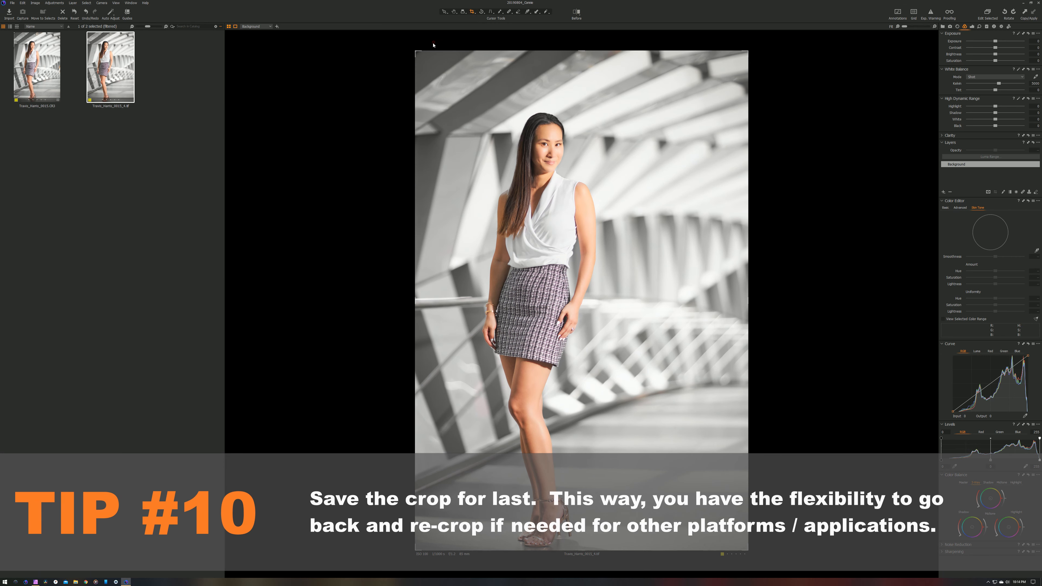
left_click_drag(414, 55, 458, 103)
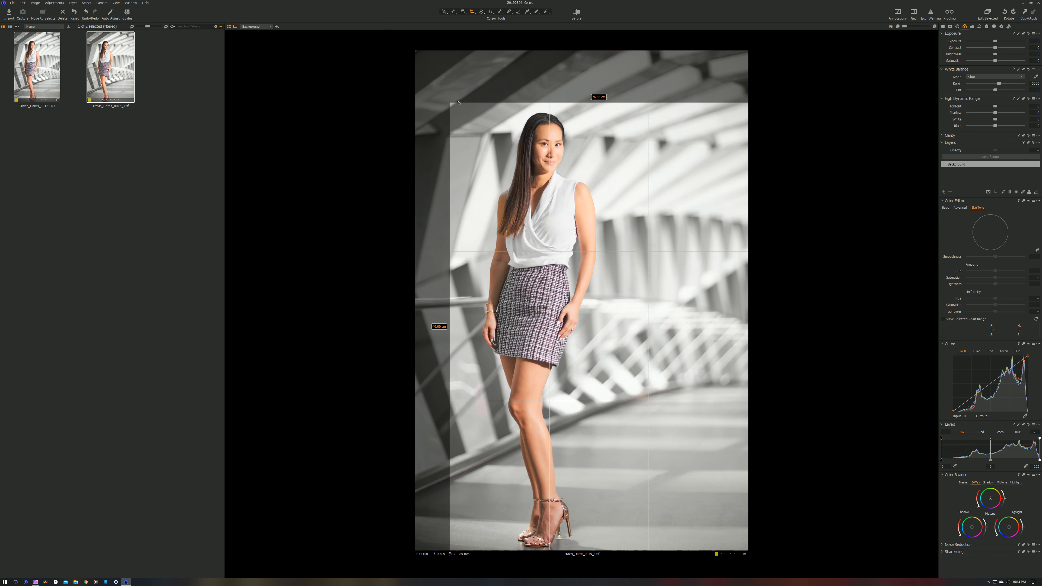
key("h")
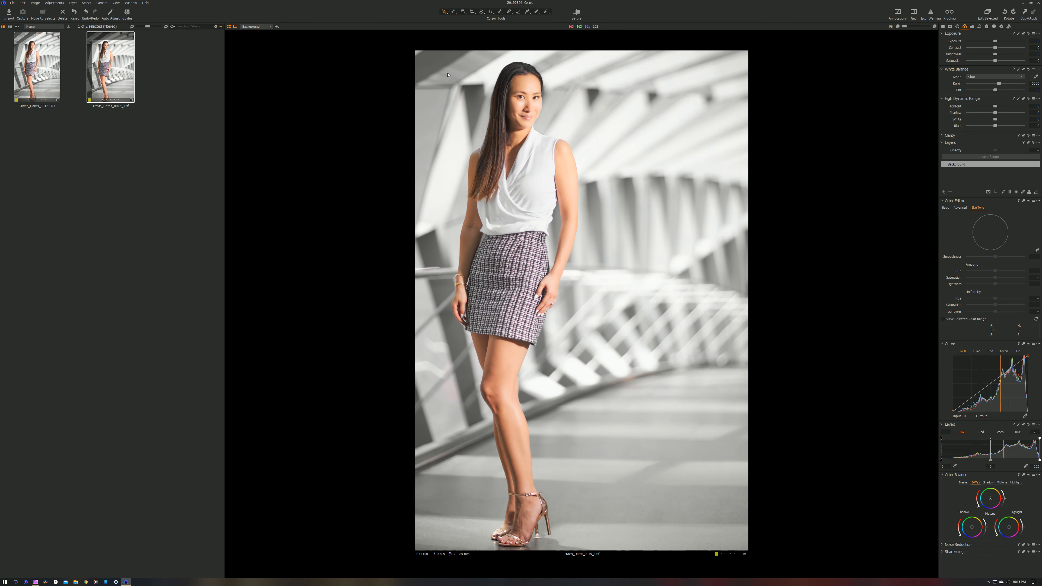
- Tighten the crop slightly above the subject's head and give the retouched portrait a five-star rating
key("c")
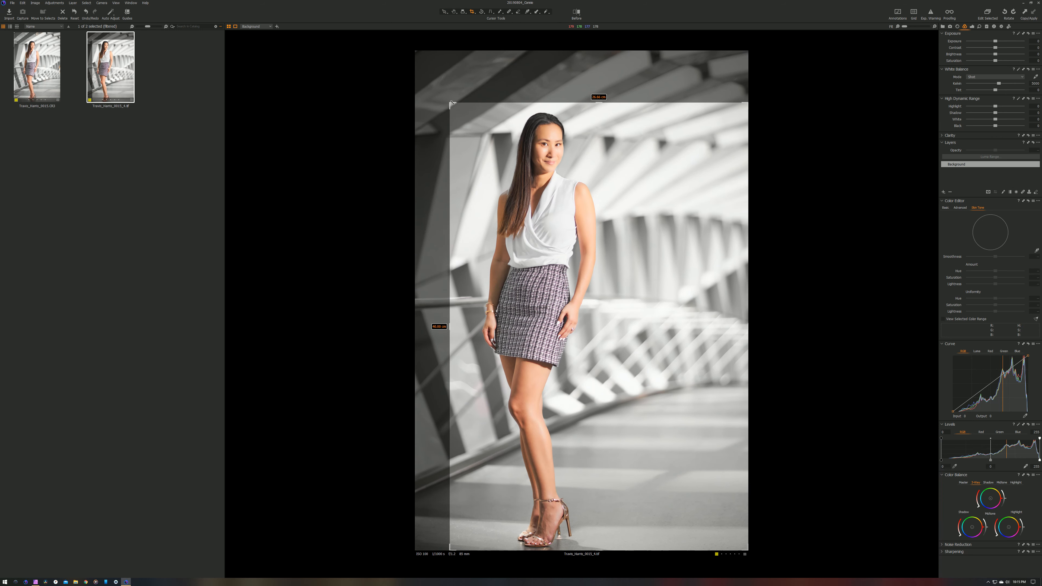
left_click_drag(451, 103, 457, 106)
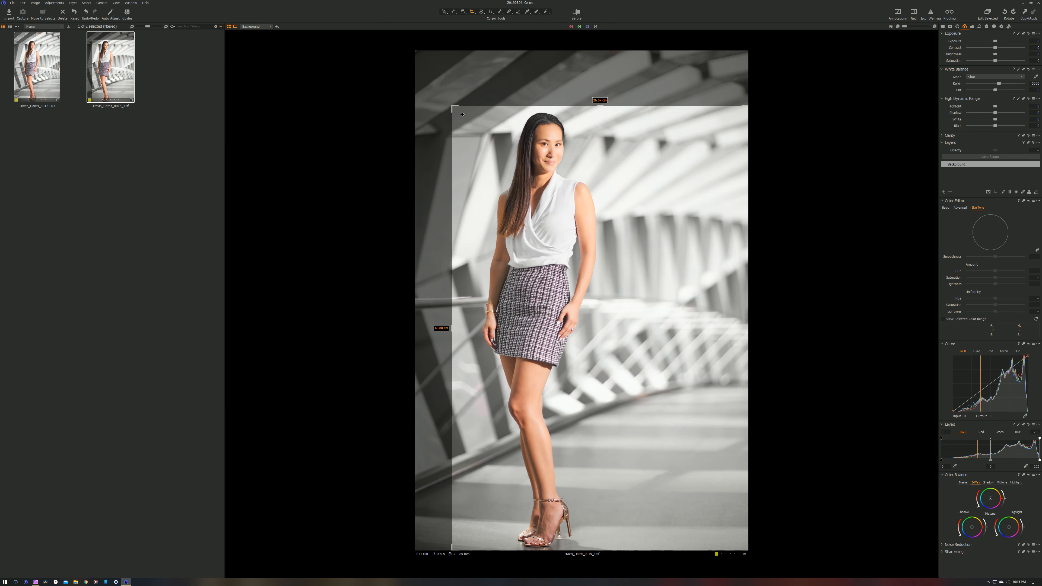
key("h")
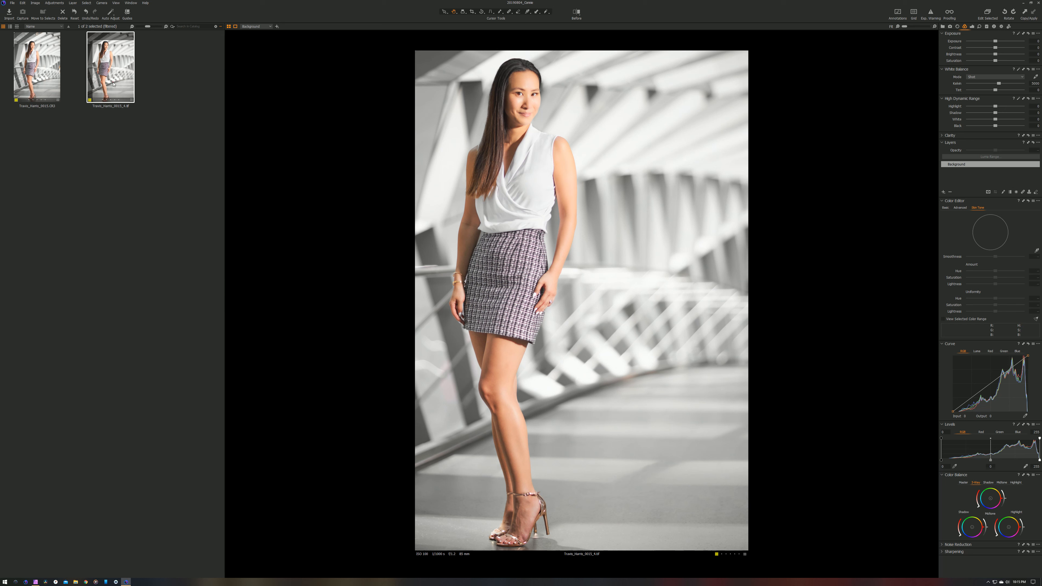
key("5")
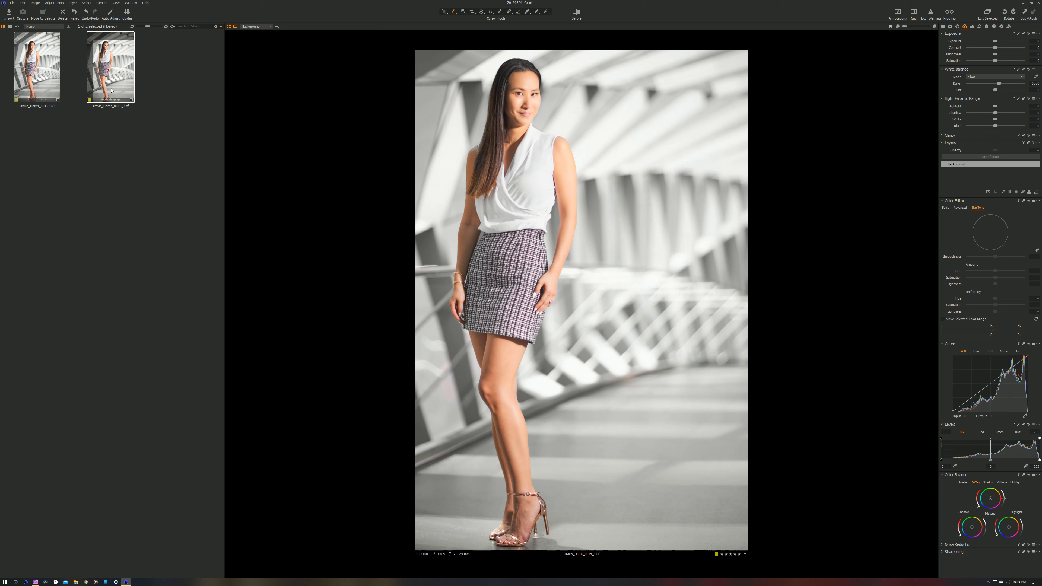